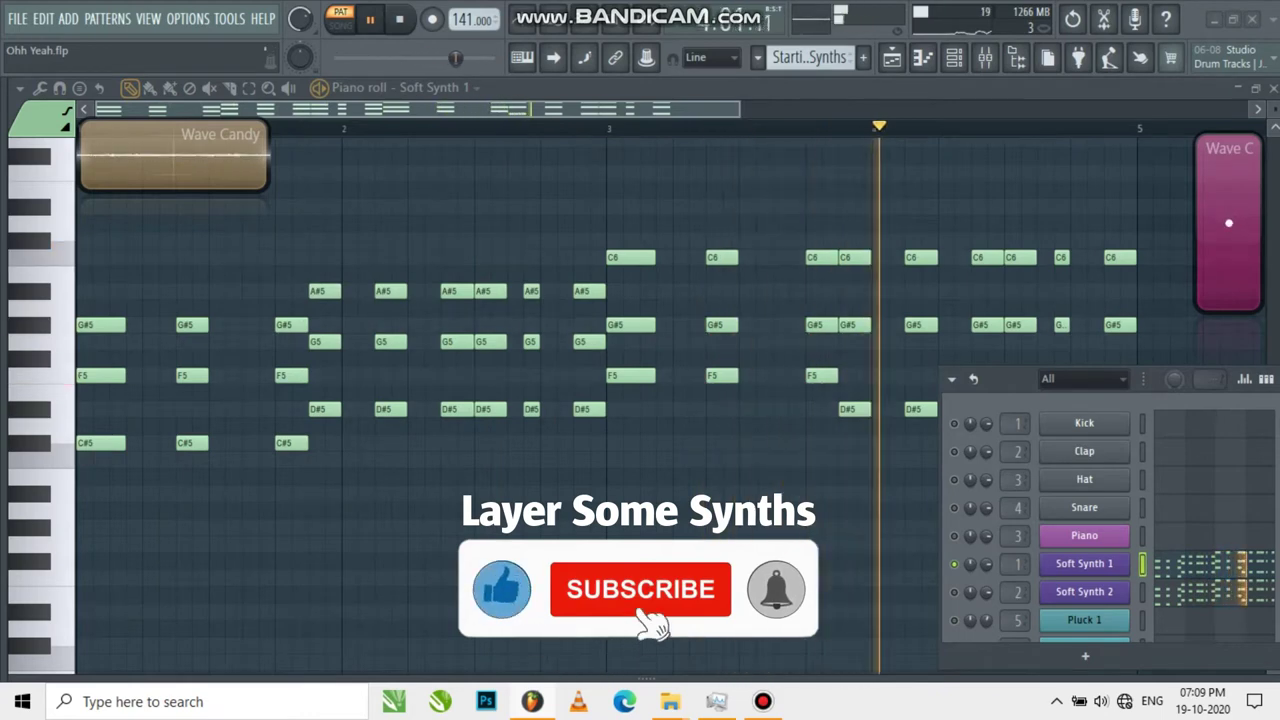
# - Solo the Soft Synth 2 channel and toggle playback of the chord pattern
pyautogui.rightClick(954, 592)
pyautogui.press('space')
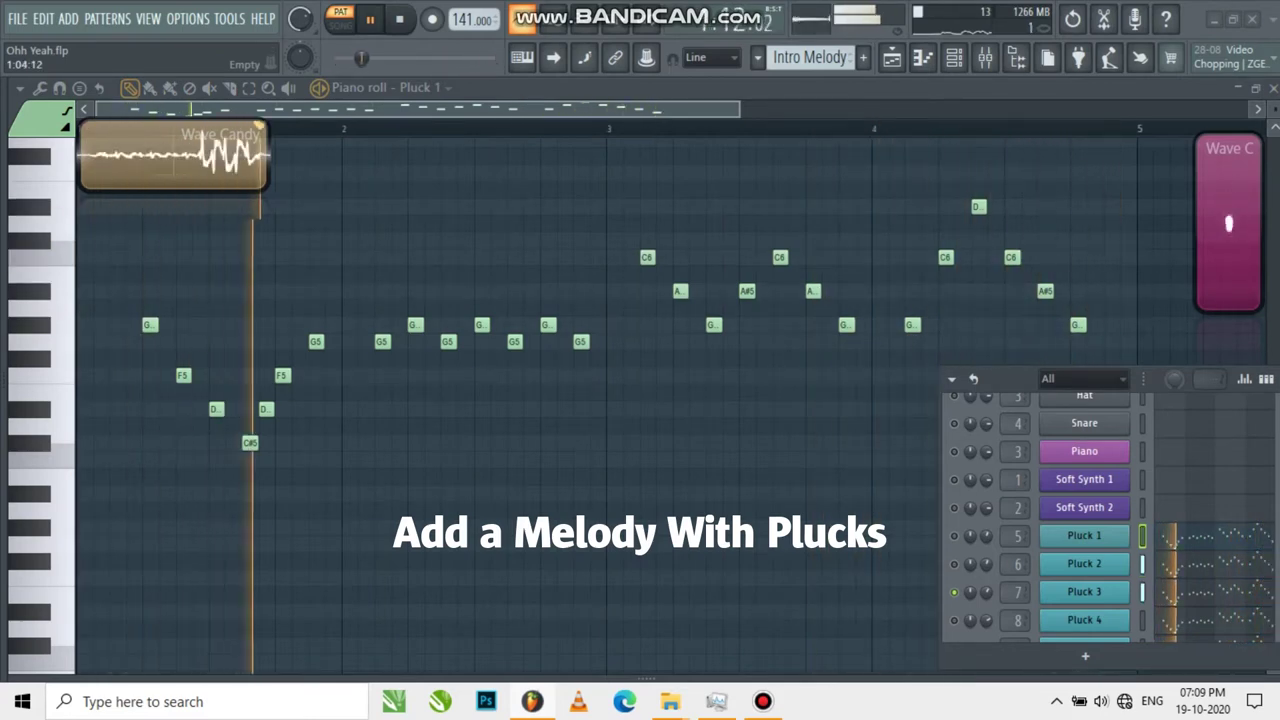
# - Audition Pluck 4 and Pluck 5 in solo, then bring all channels back in
pyautogui.rightClick(954, 620)
pyautogui.scroll(-3, 954, 600)
pyautogui.rightClick(954, 564)
pyautogui.rightClick(954, 564)
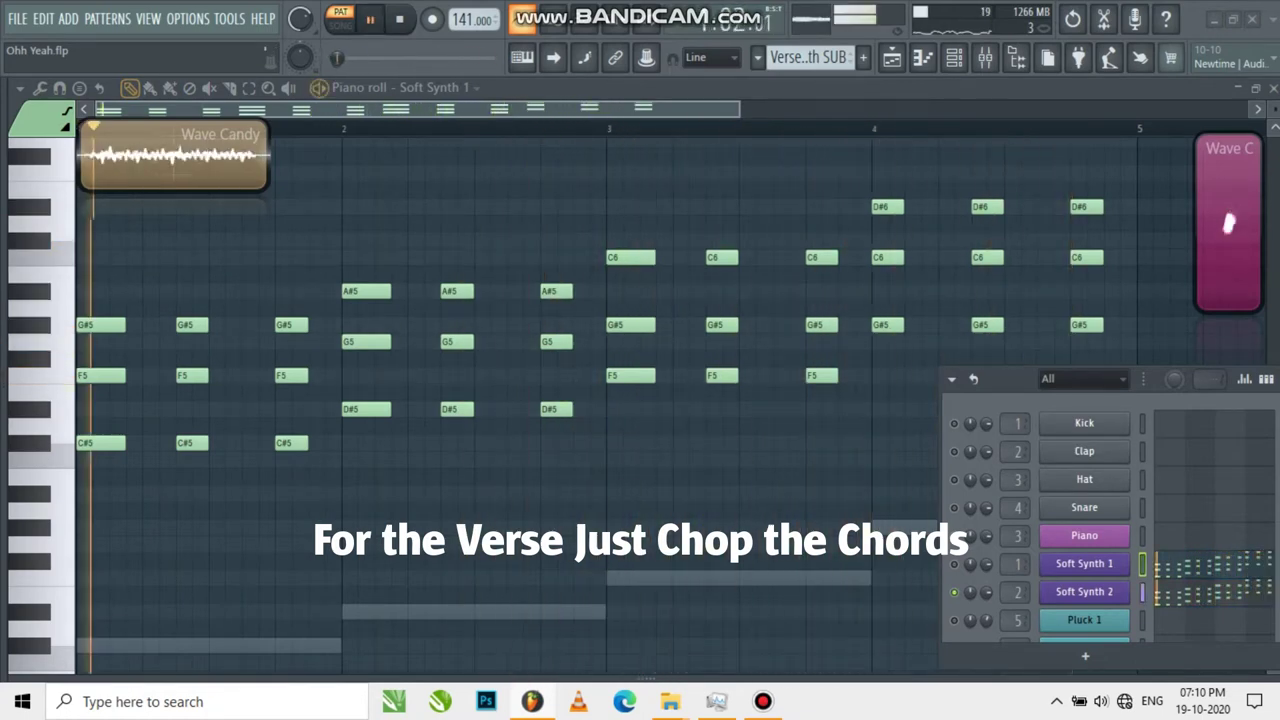
# - Unmute Tracks 24 and 22 in the playlist and start song playback
pyautogui.scroll(-8, 1085, 520)
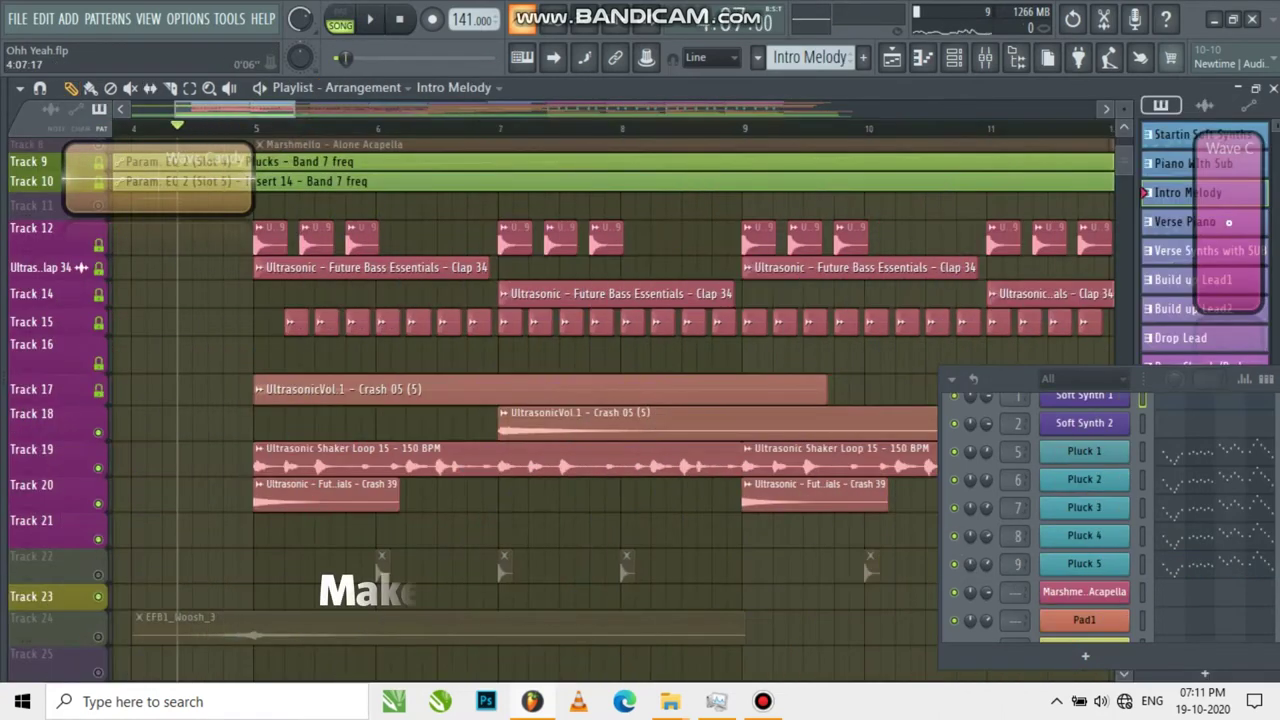
pyautogui.click(98, 637)
pyautogui.click(98, 575)
pyautogui.press('space')
# - Examine the drum, crash, shaker and effect clips on Tracks 12 to 24 while the intro plays
pyautogui.scroll(-2, 186, 460)
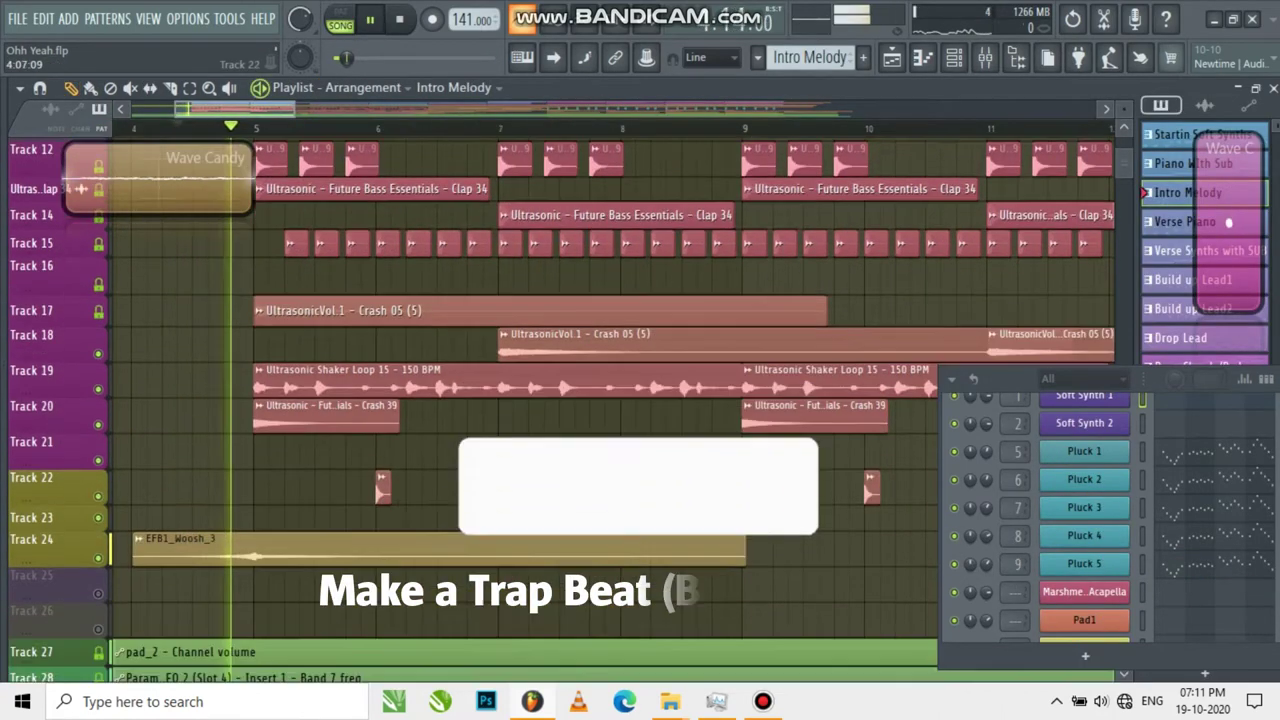
pyautogui.scroll(-2, 184, 460)
pyautogui.scroll(3, 184, 460)
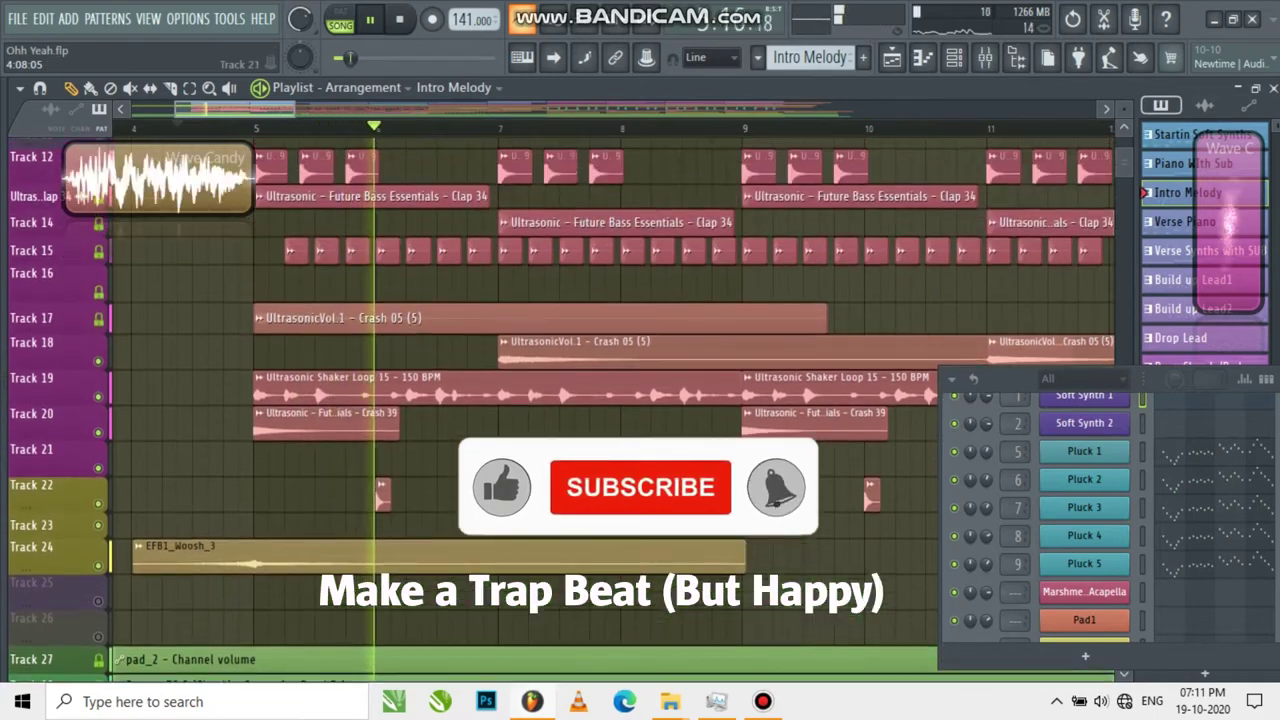
pyautogui.scroll(-1, 189, 460)
pyautogui.scroll(2, 480, 460)
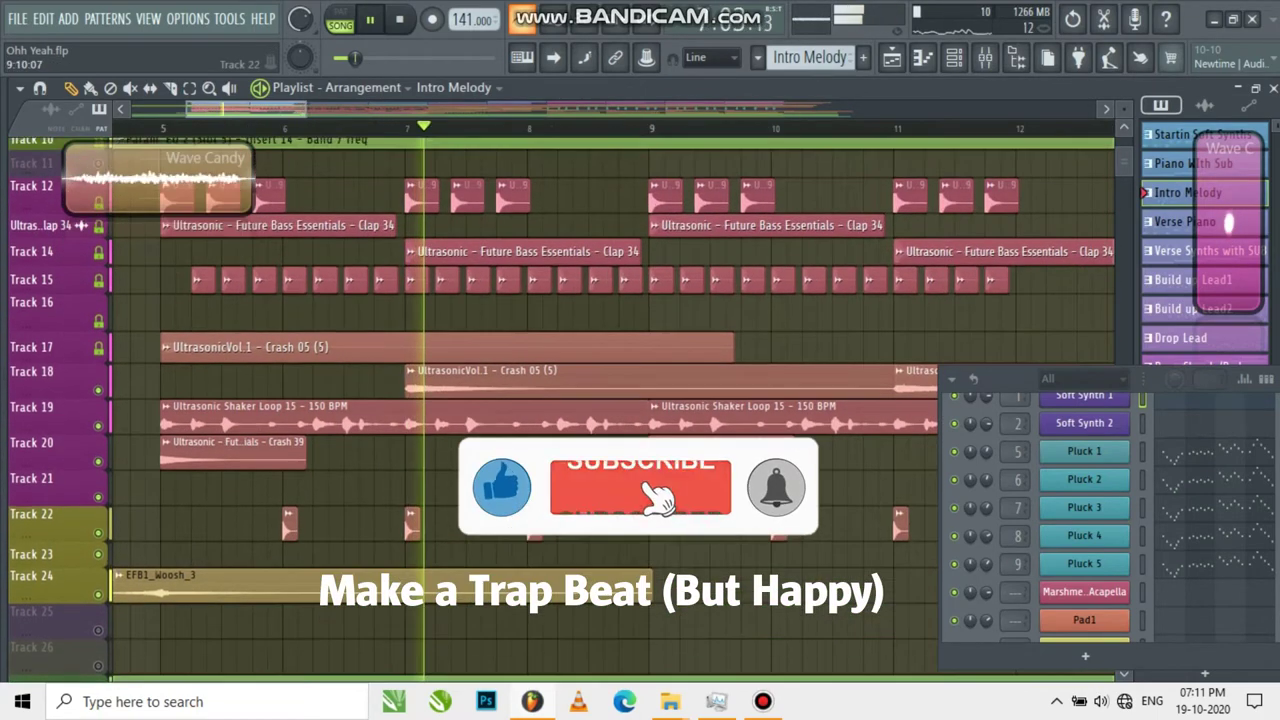
pyautogui.scroll(-1, 500, 460)
pyautogui.scroll(-1, 530, 460)
pyautogui.scroll(1, 545, 460)
pyautogui.scroll(3, 530, 440)
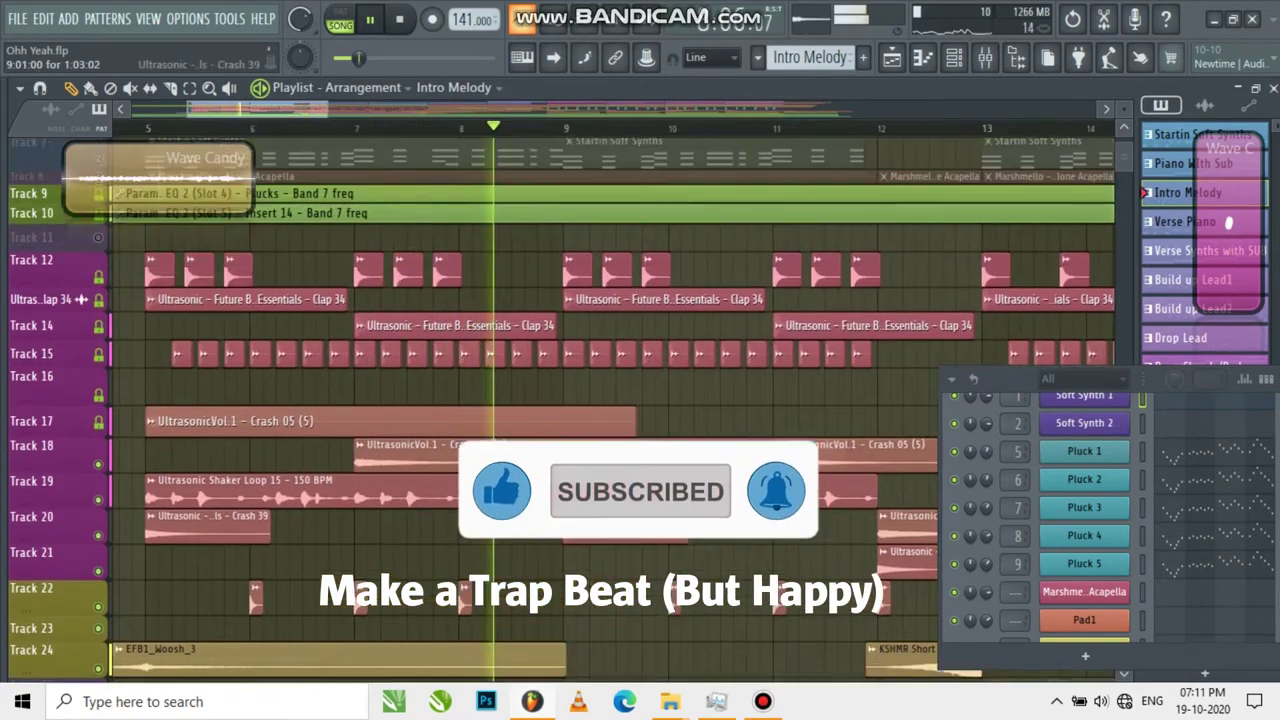
# - Unmute Tracks 7 and 6 and make the automation Tracks 9 and 10 taller
pyautogui.click(98, 305)
pyautogui.click(98, 271)
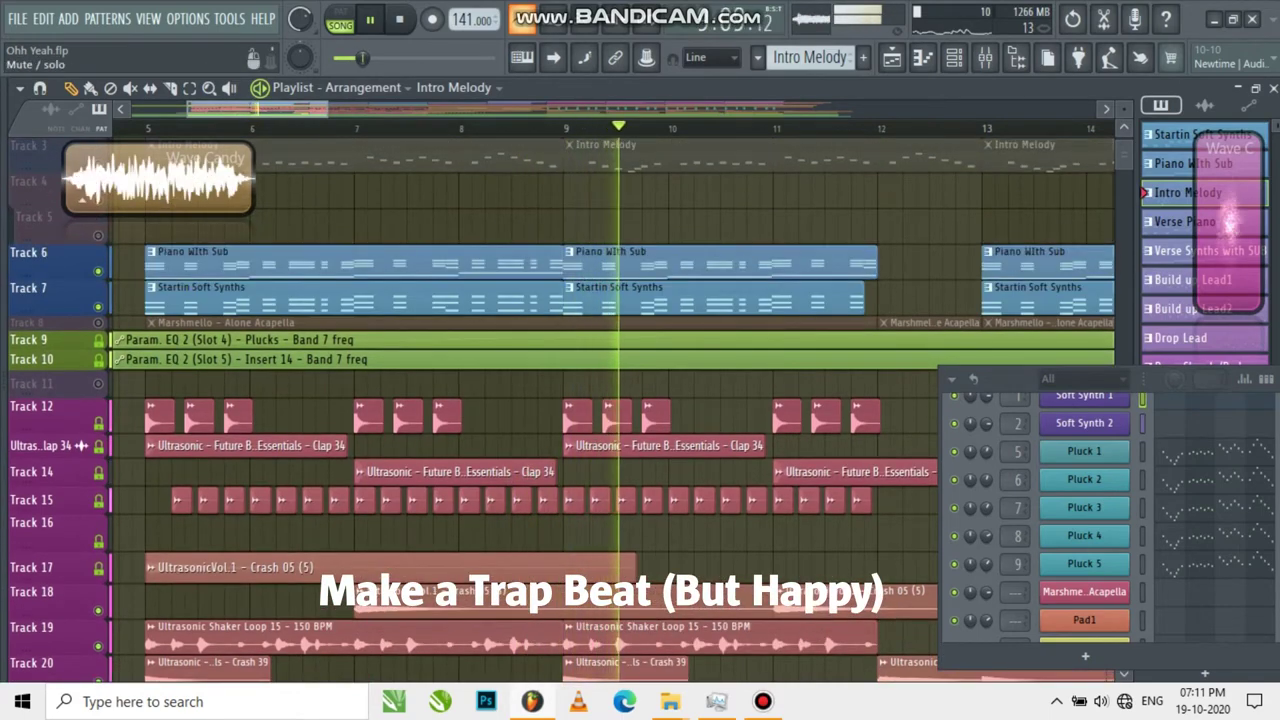
pyautogui.moveTo(60, 349); pyautogui.dragTo(60, 413)
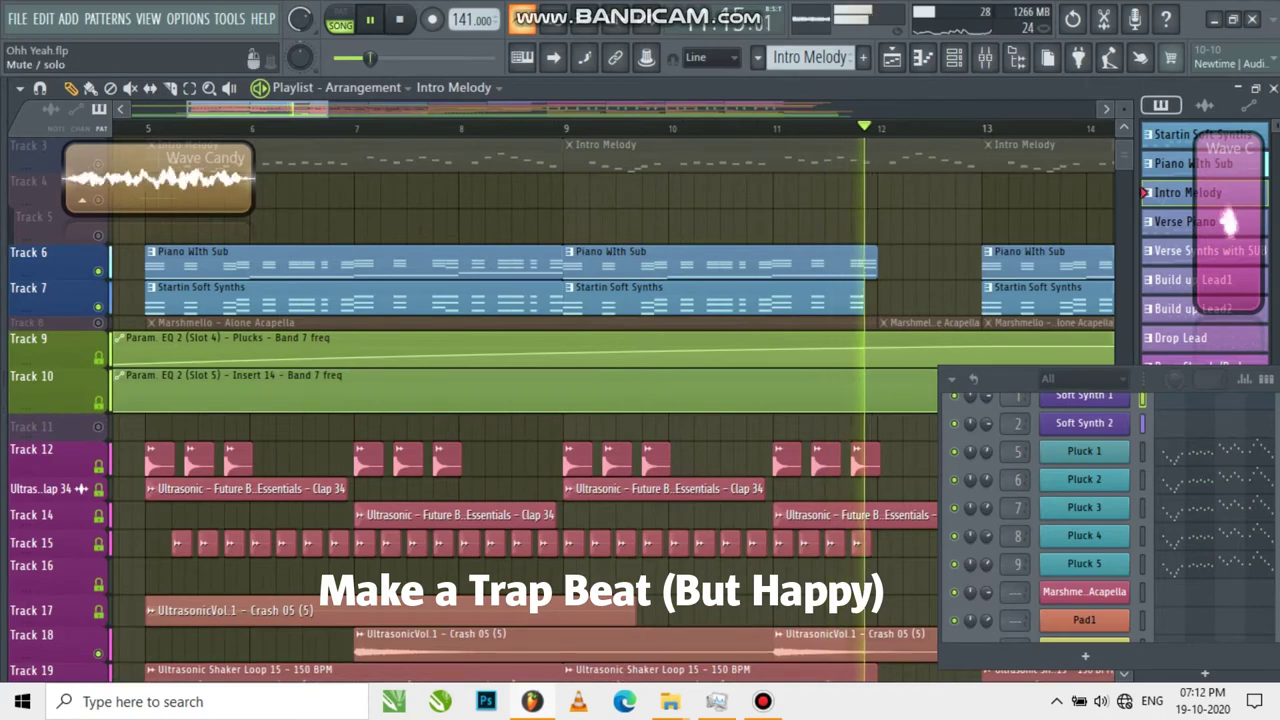
# - Stop playback and unmute Track 3 with the Intro Melody clips
pyautogui.scroll(-1, 264, 427)
pyautogui.press('space')
pyautogui.scroll(2, 264, 427)
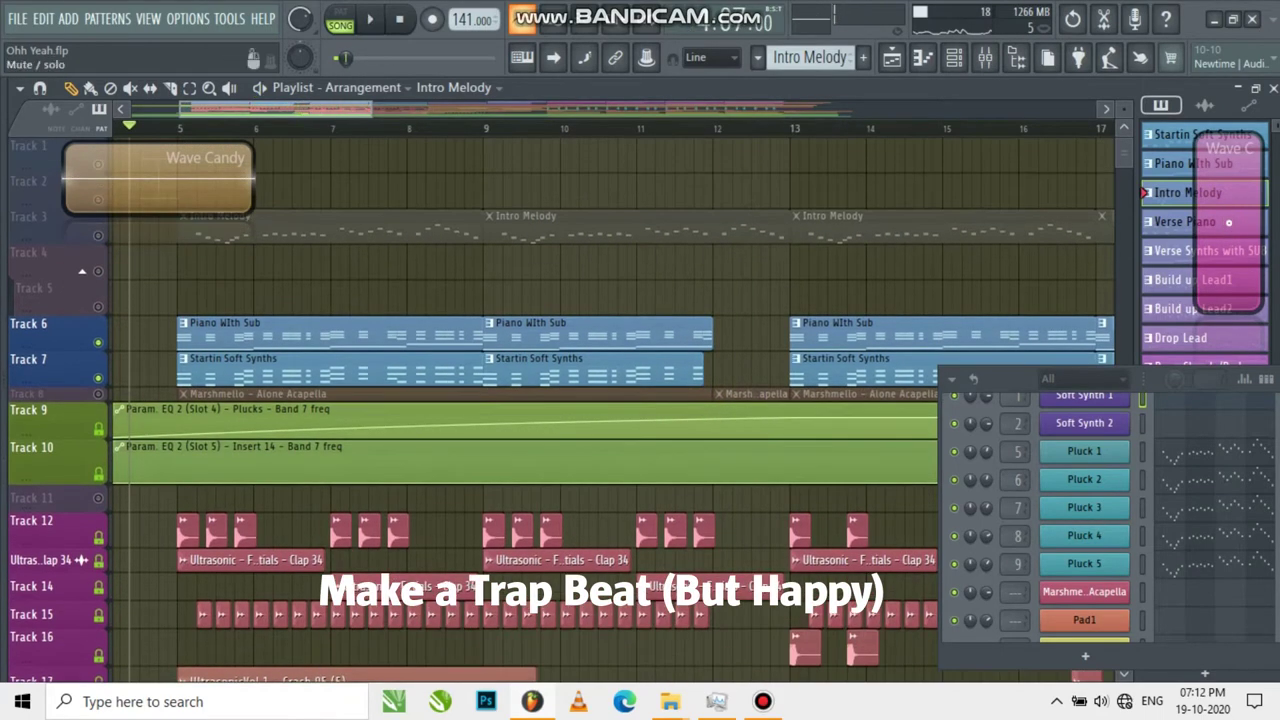
pyautogui.click(98, 235)
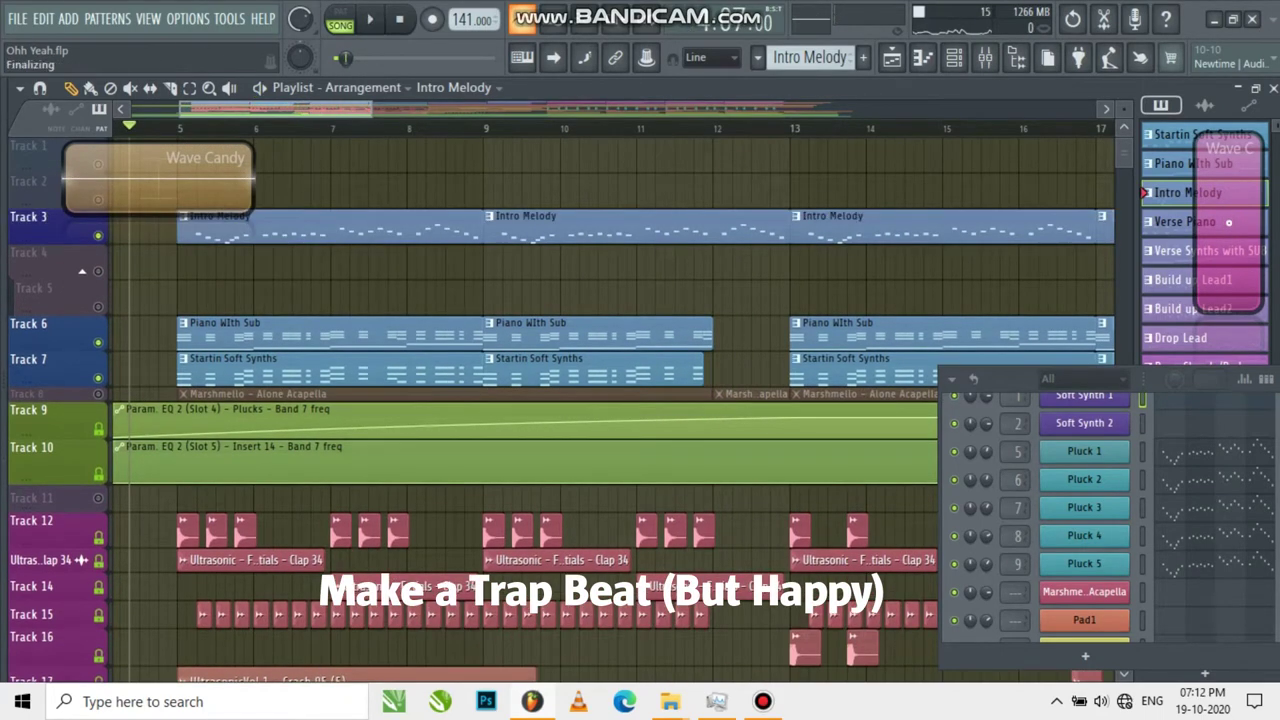
# - Play the full intro and examine its melody, filter automation, drum and effect tracks
pyautogui.scroll(-10, 560, 400)
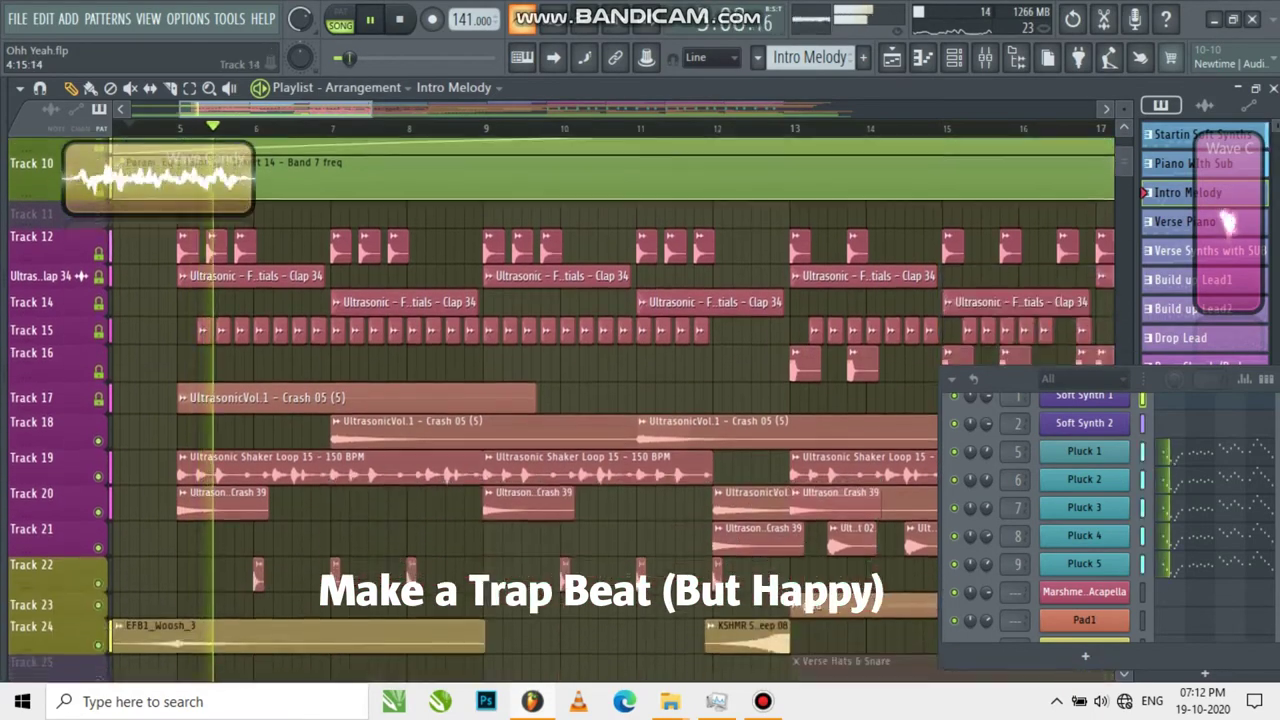
pyautogui.scroll(-3, 560, 400)
pyautogui.scroll(12, 560, 400)
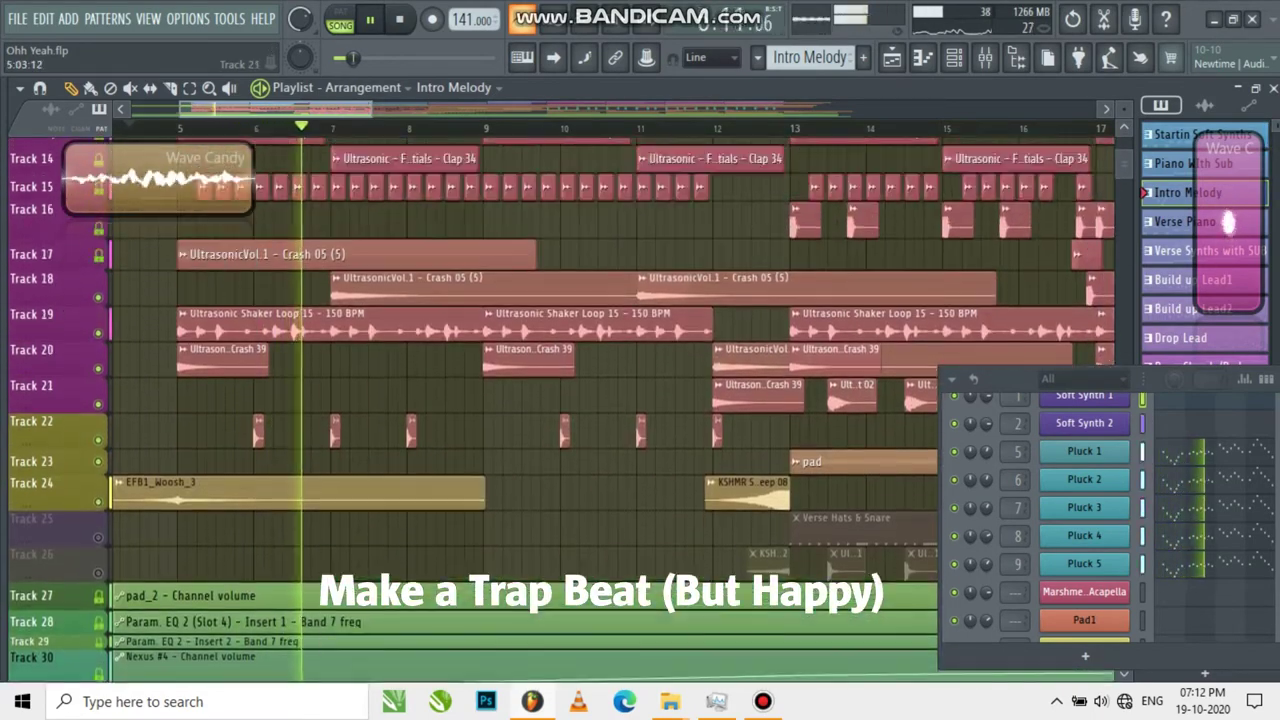
pyautogui.scroll(1, 560, 400)
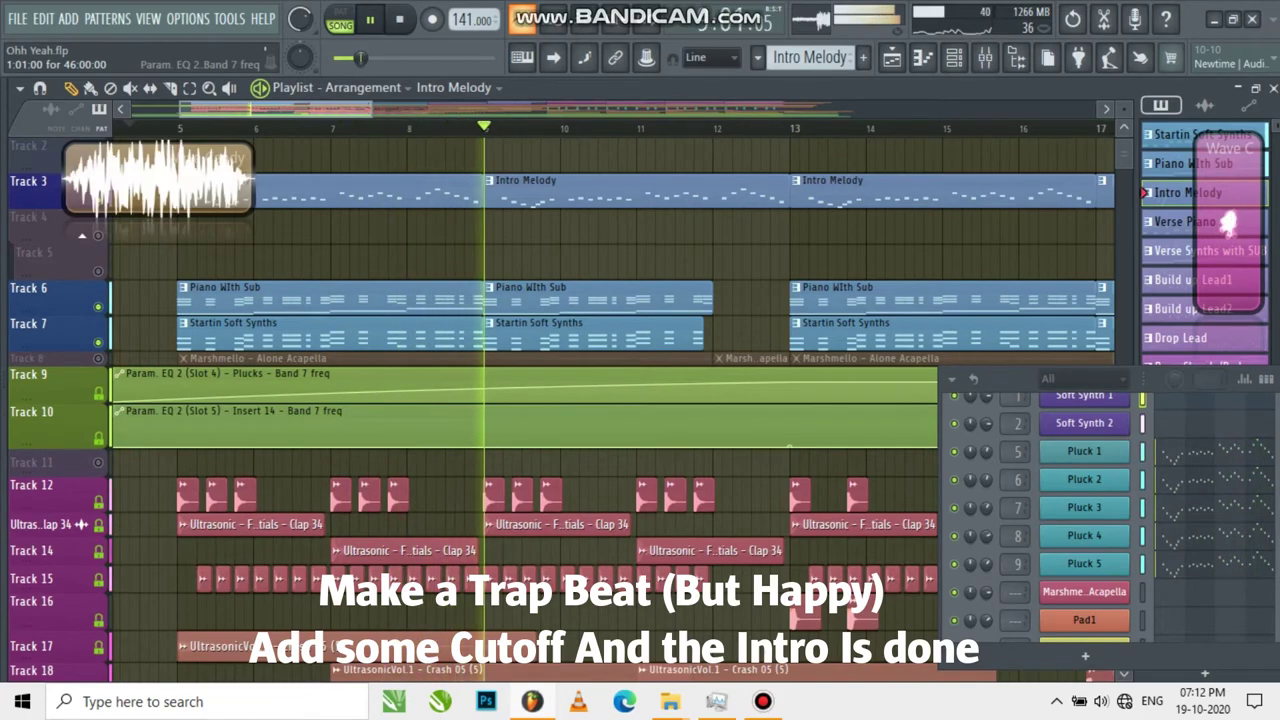
pyautogui.scroll(-3, 560, 400)
pyautogui.scroll(-9, 560, 400)
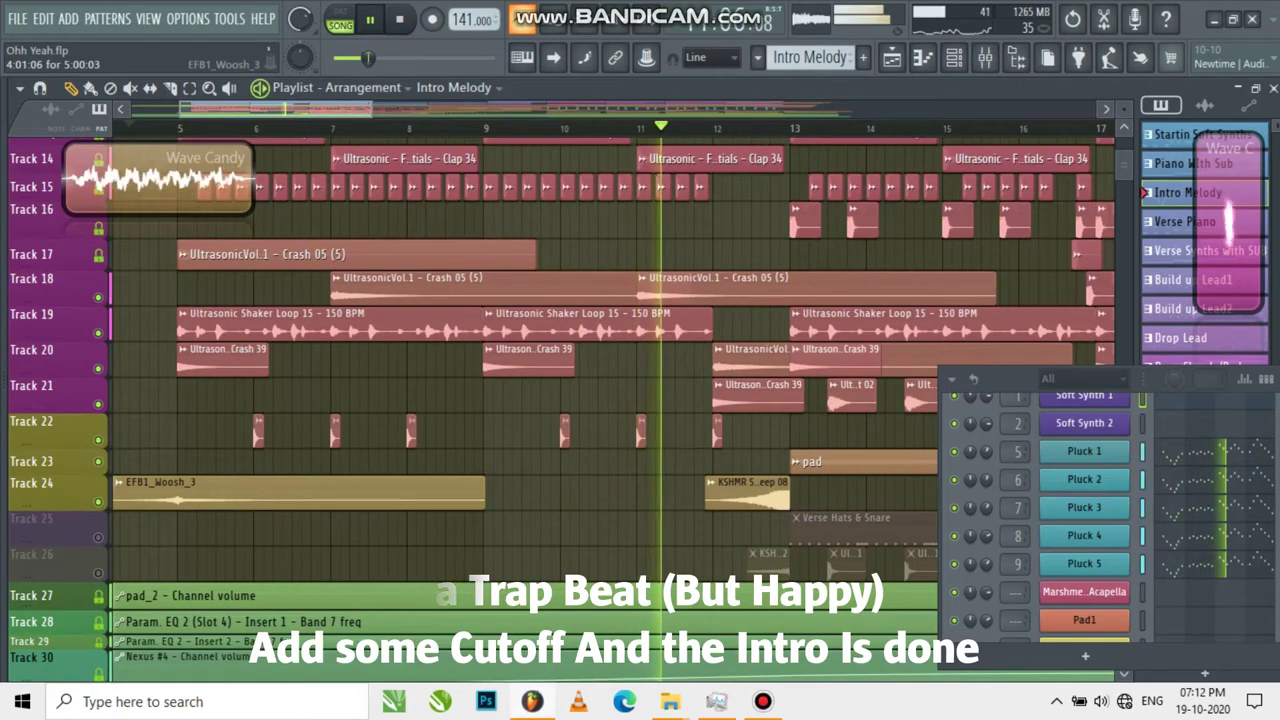
pyautogui.scroll(3, 560, 400)
pyautogui.scroll(3, 560, 400)
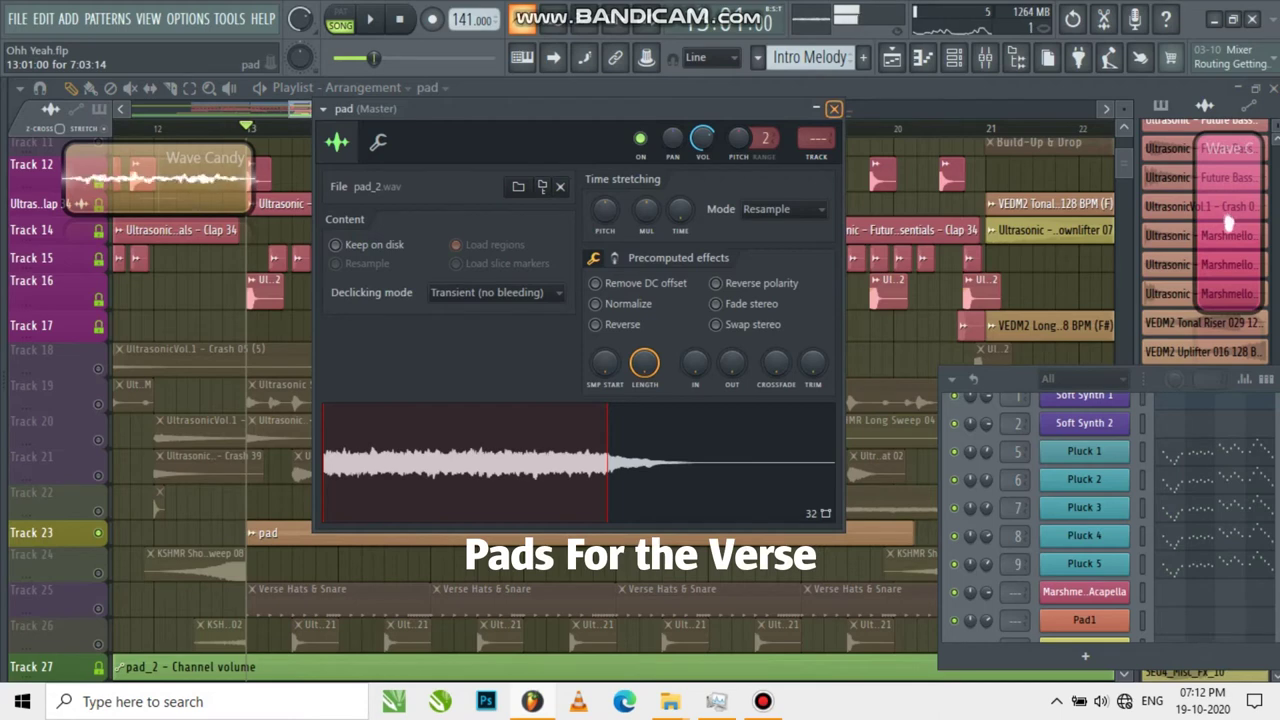
# - Close the pad sample's settings and play only the verse percussion on Tracks 25 and 26 alongside the locked tracks
pyautogui.click(834, 109)
pyautogui.scroll(-3, 323, 425)
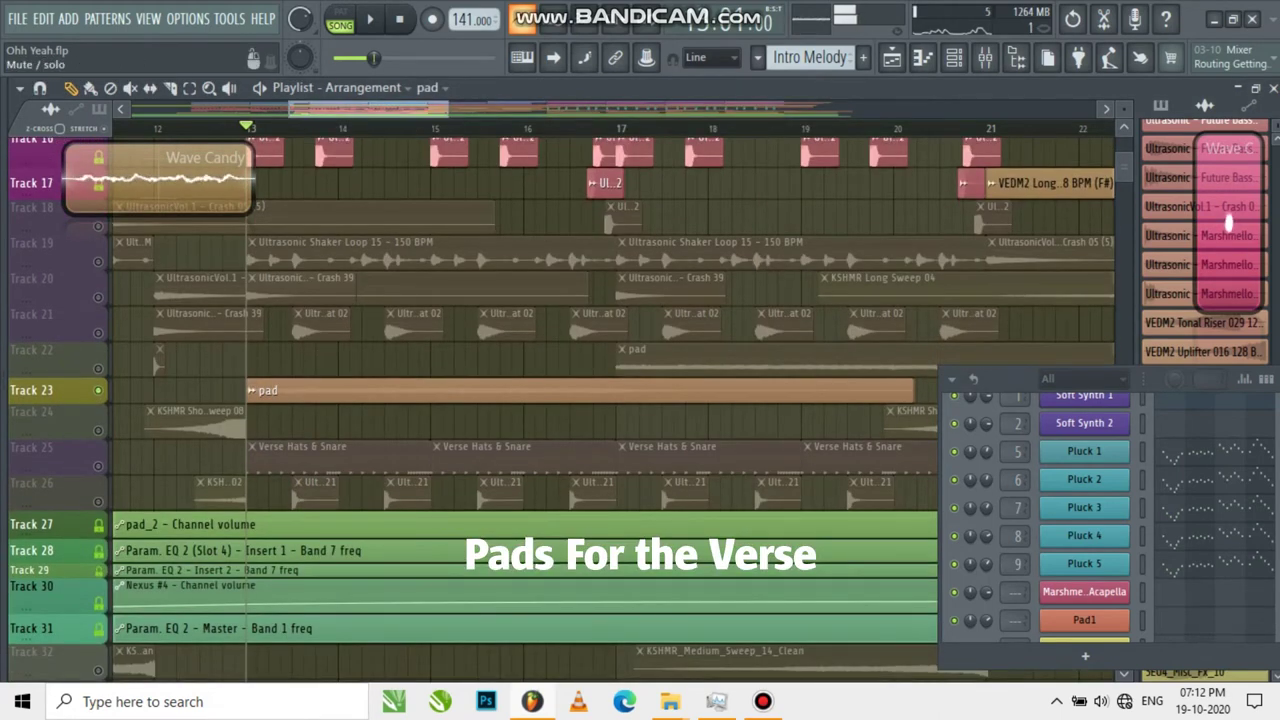
pyautogui.rightClick(98, 466)
pyautogui.press('space')
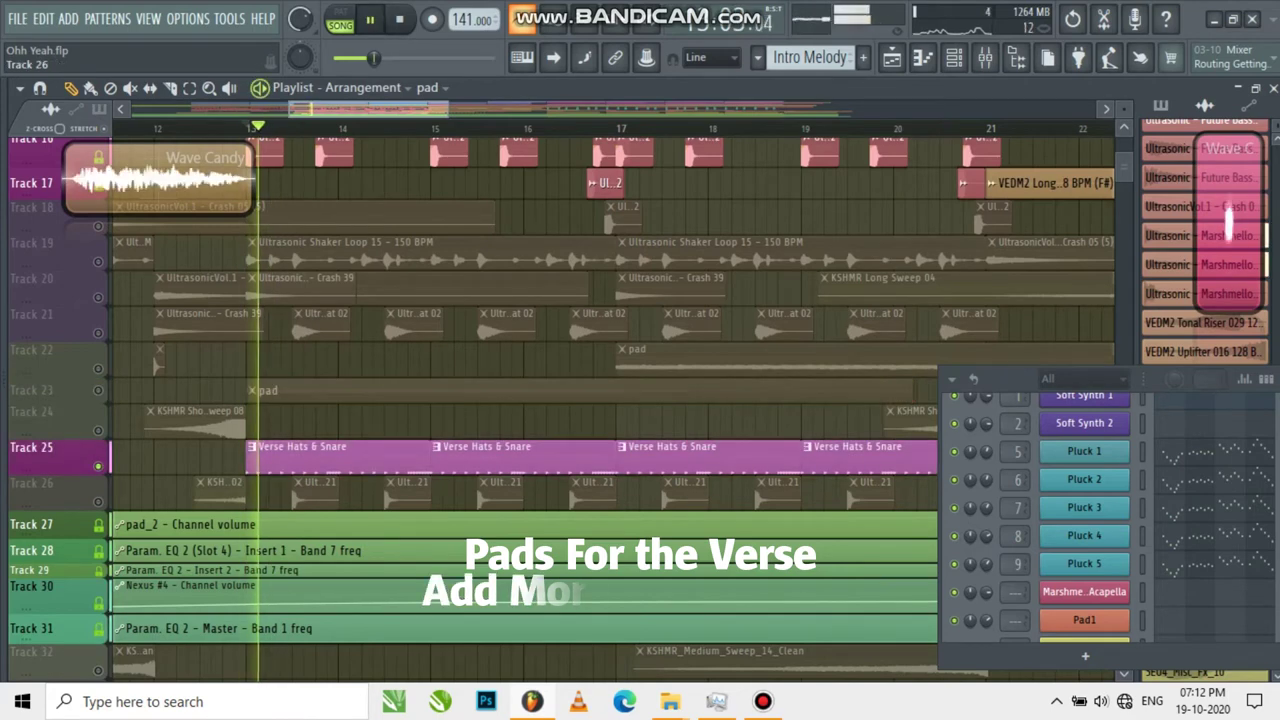
pyautogui.click(98, 502)
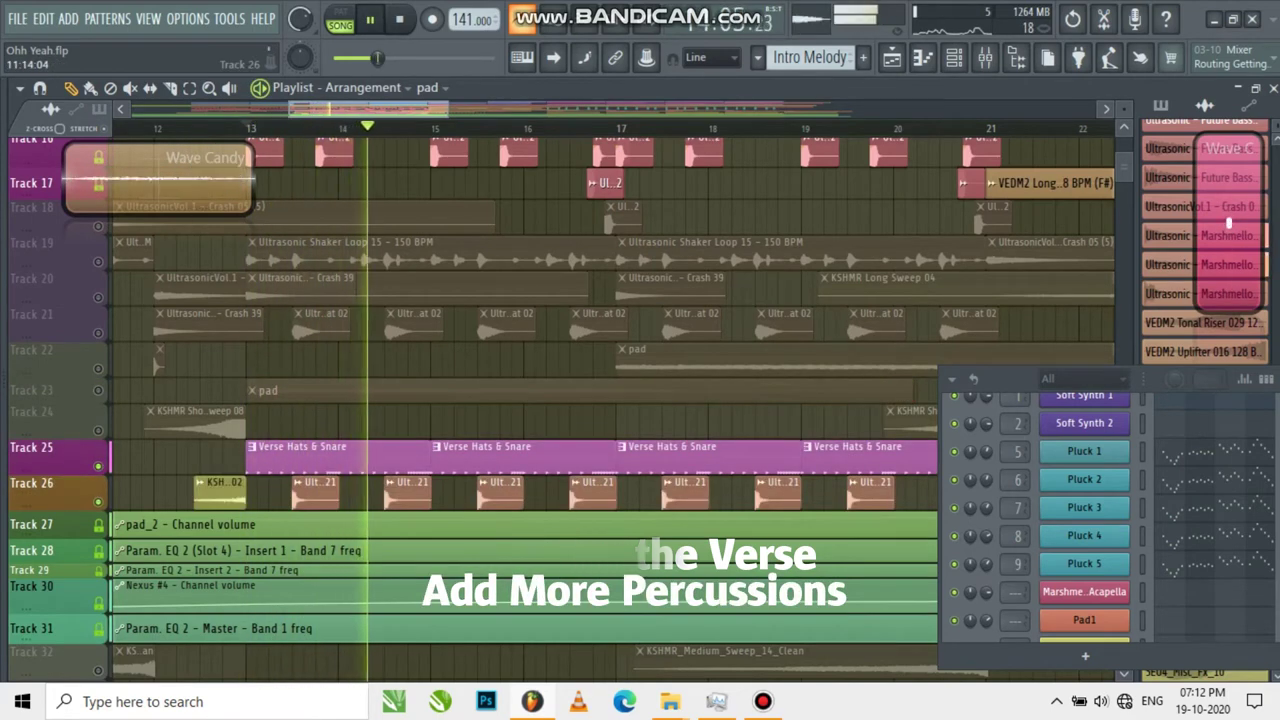
pyautogui.scroll(-1, 560, 410)
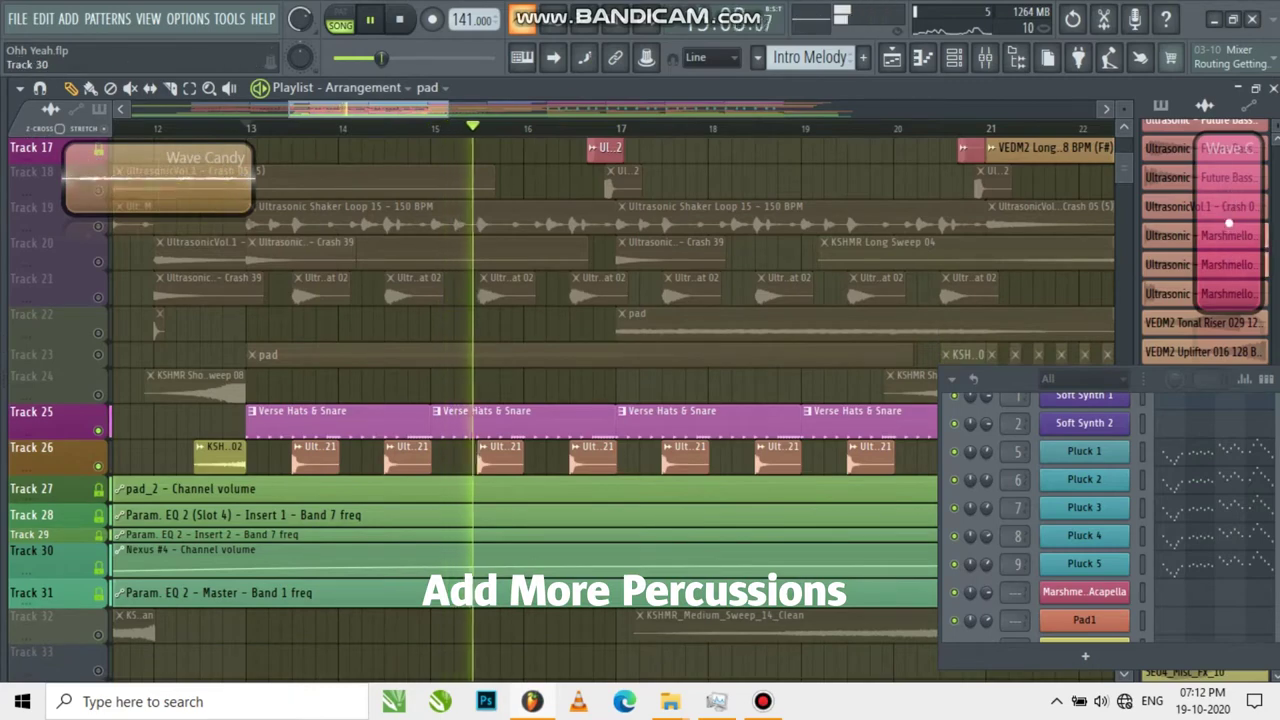
pyautogui.scroll(2, 60, 625)
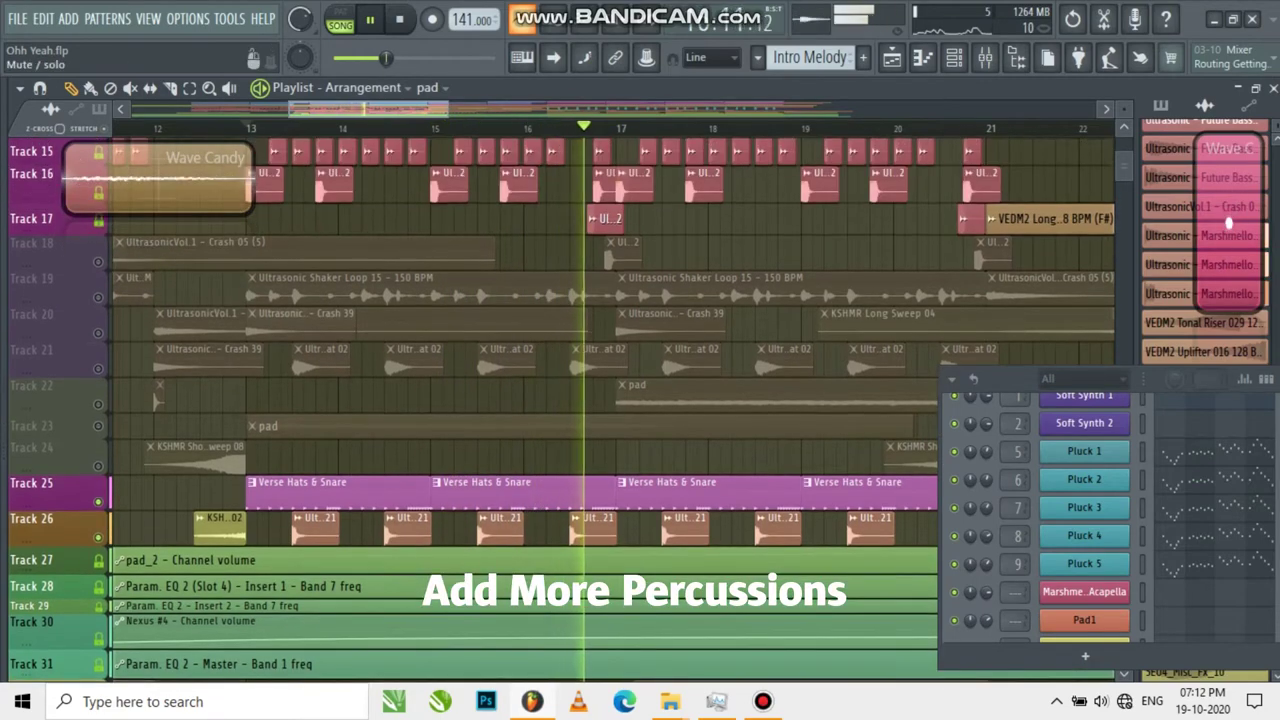
# - Restart playback at bar 13 and unmute Tracks 3, 6 and 7 for the verse
pyautogui.scroll(13, 560, 410)
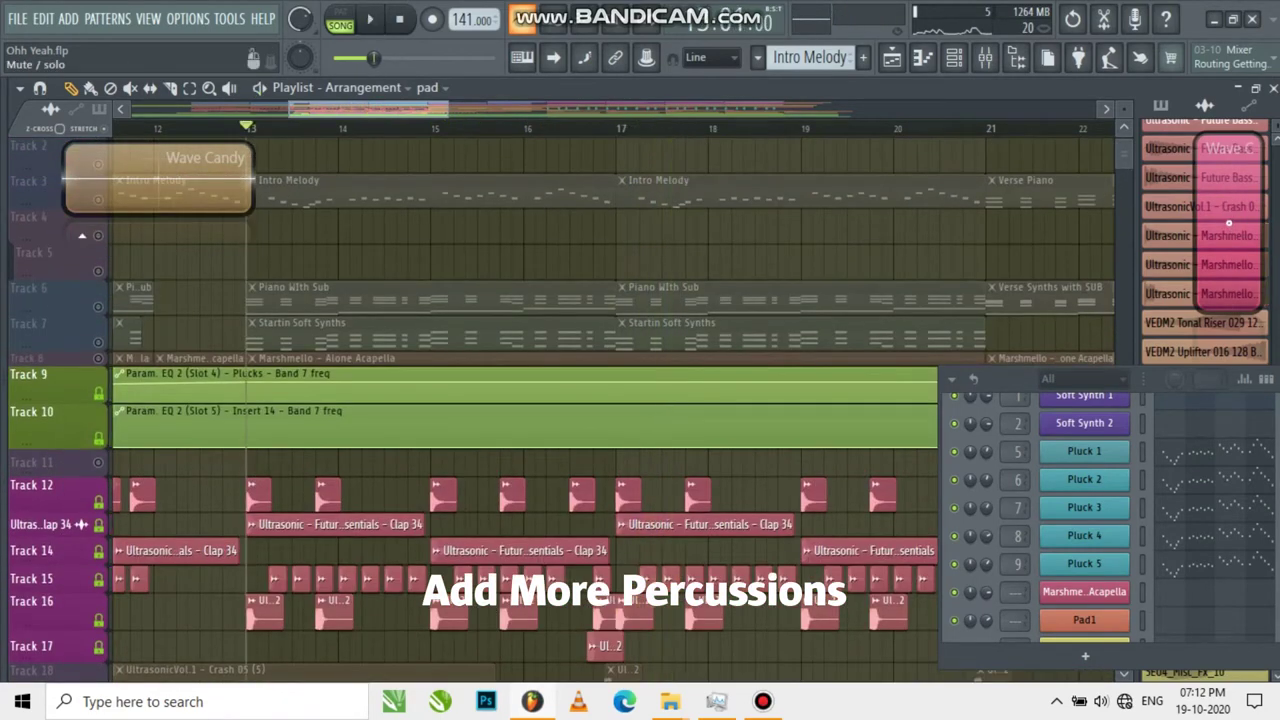
pyautogui.press('space')
pyautogui.scroll(1, 128, 325)
pyautogui.click(98, 236)
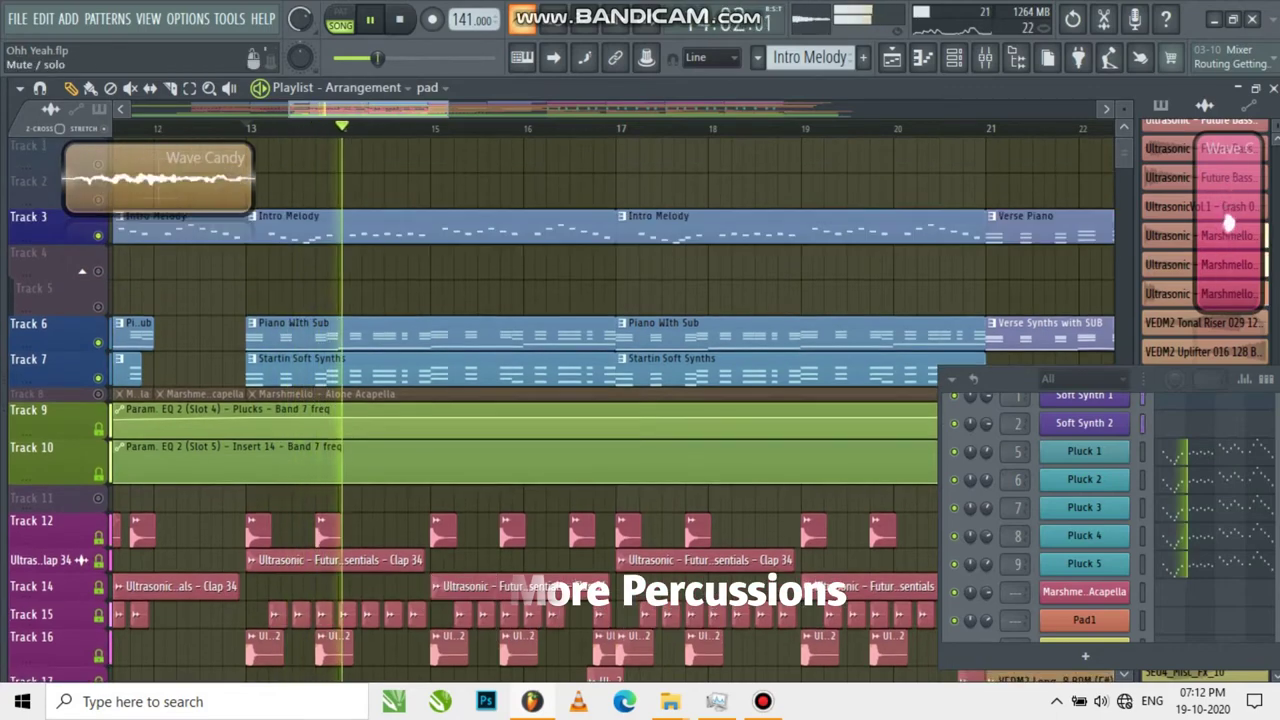
# - Unmute the verse percussion, effect and pad tracks, Tracks 18 to 24, during playback
pyautogui.scroll(-4, 140, 388)
pyautogui.scroll(-2, 120, 400)
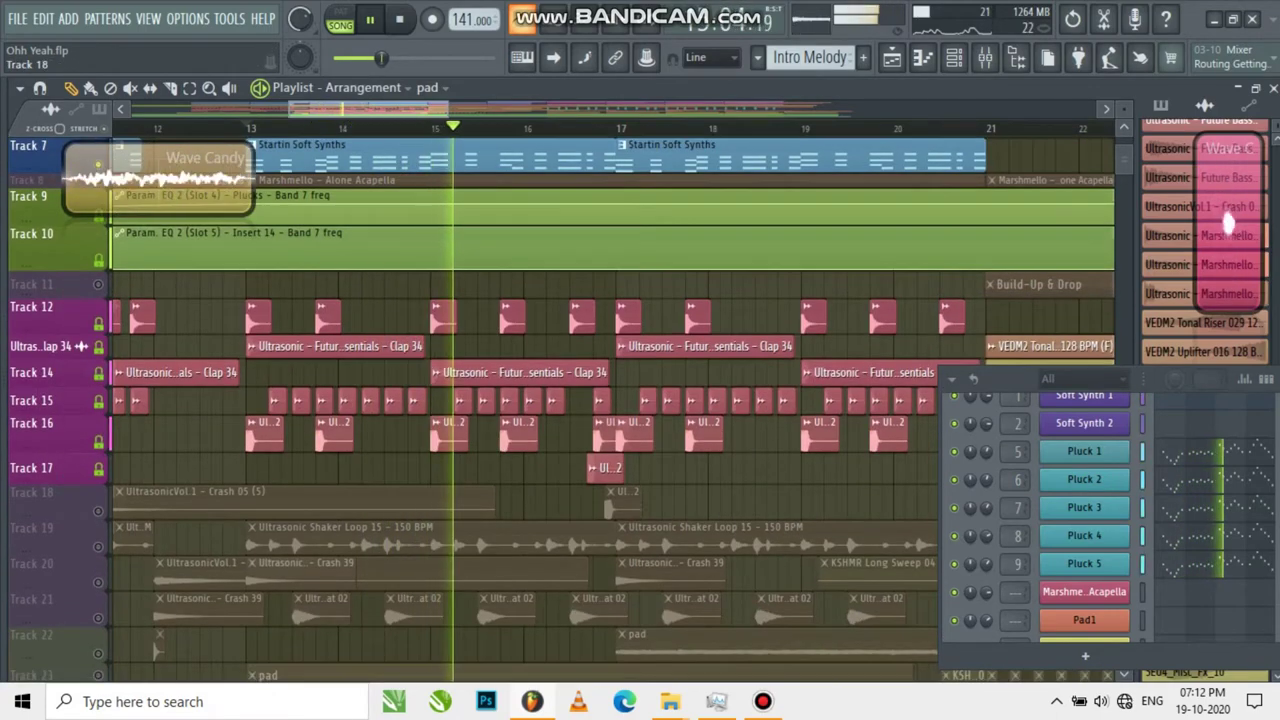
pyautogui.click(98, 511)
pyautogui.click(98, 546)
pyautogui.click(98, 582)
pyautogui.click(98, 617)
pyautogui.scroll(-2, 98, 617)
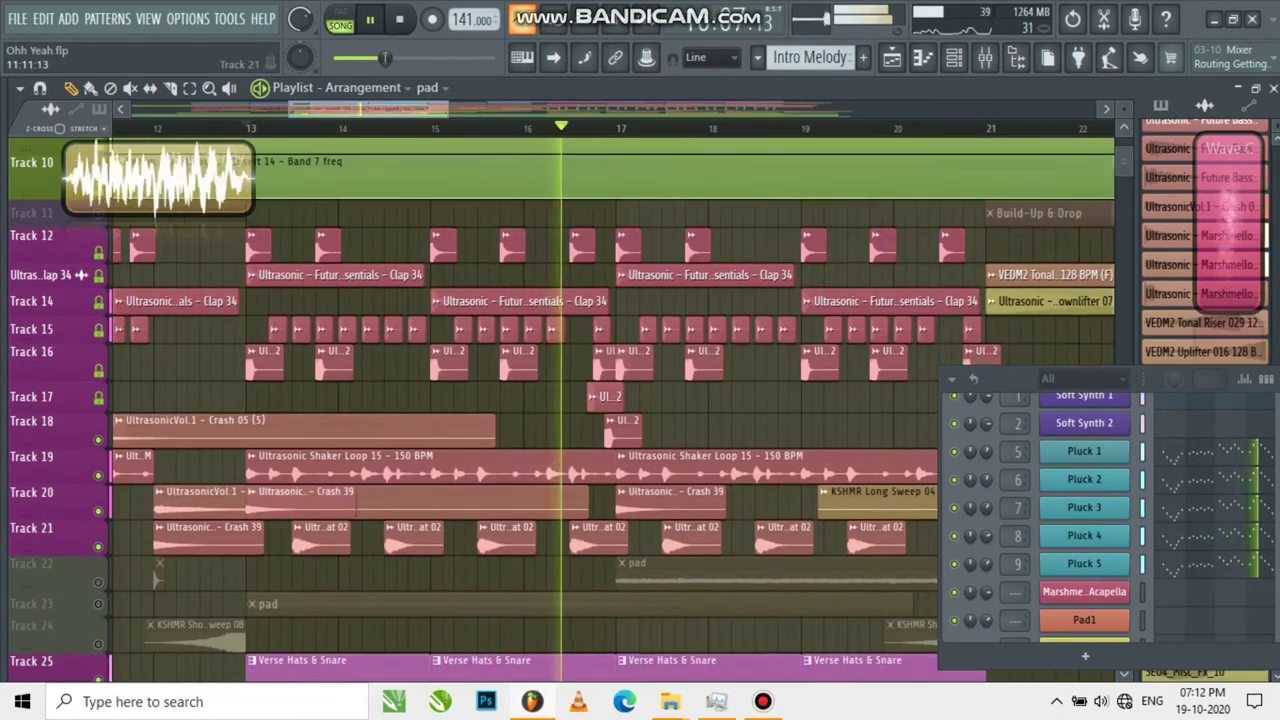
pyautogui.click(98, 582)
pyautogui.click(98, 618)
pyautogui.click(98, 645)
pyautogui.scroll(-4, 137, 610)
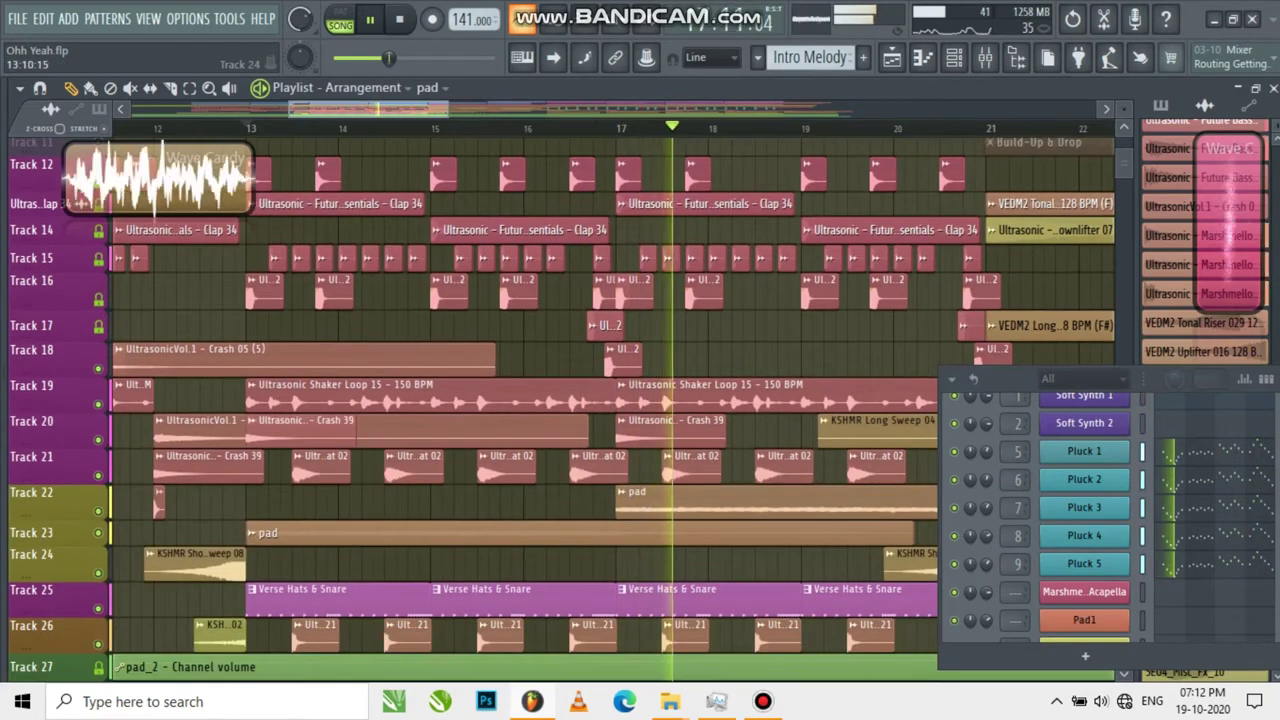
pyautogui.scroll(4, 310, 560)
pyautogui.scroll(4, 302, 568)
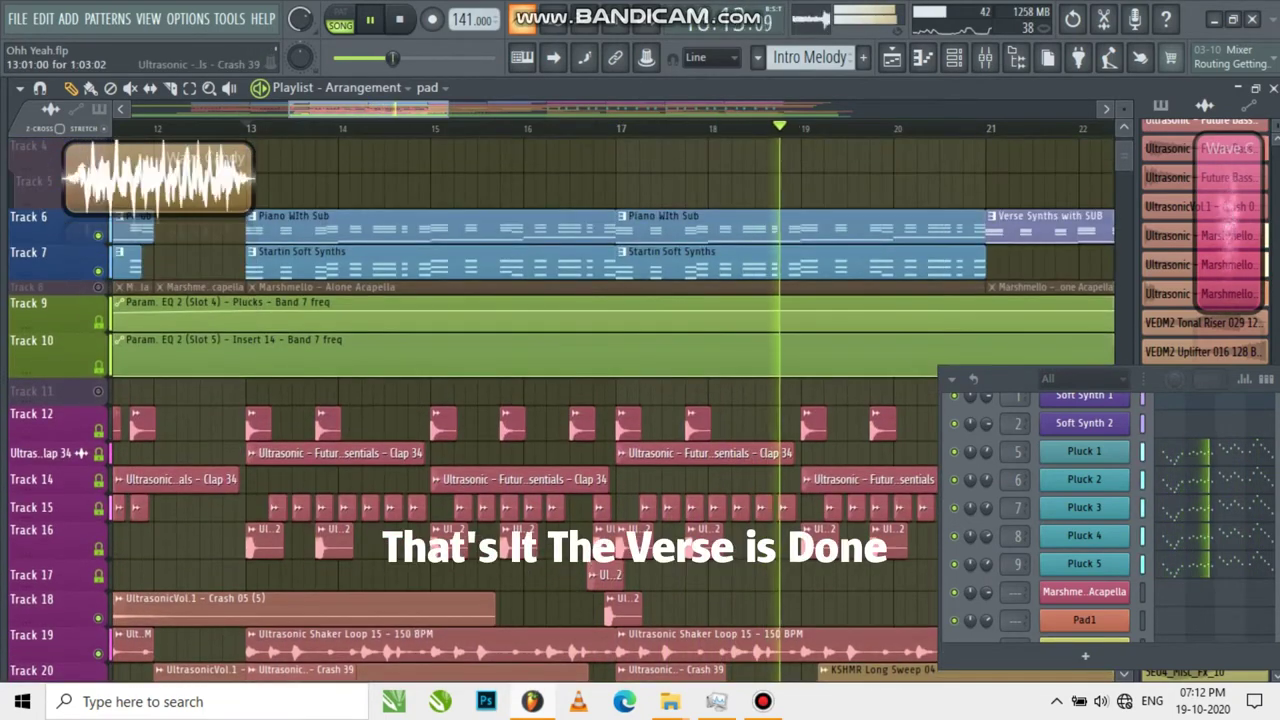
pyautogui.scroll(-7, 302, 568)
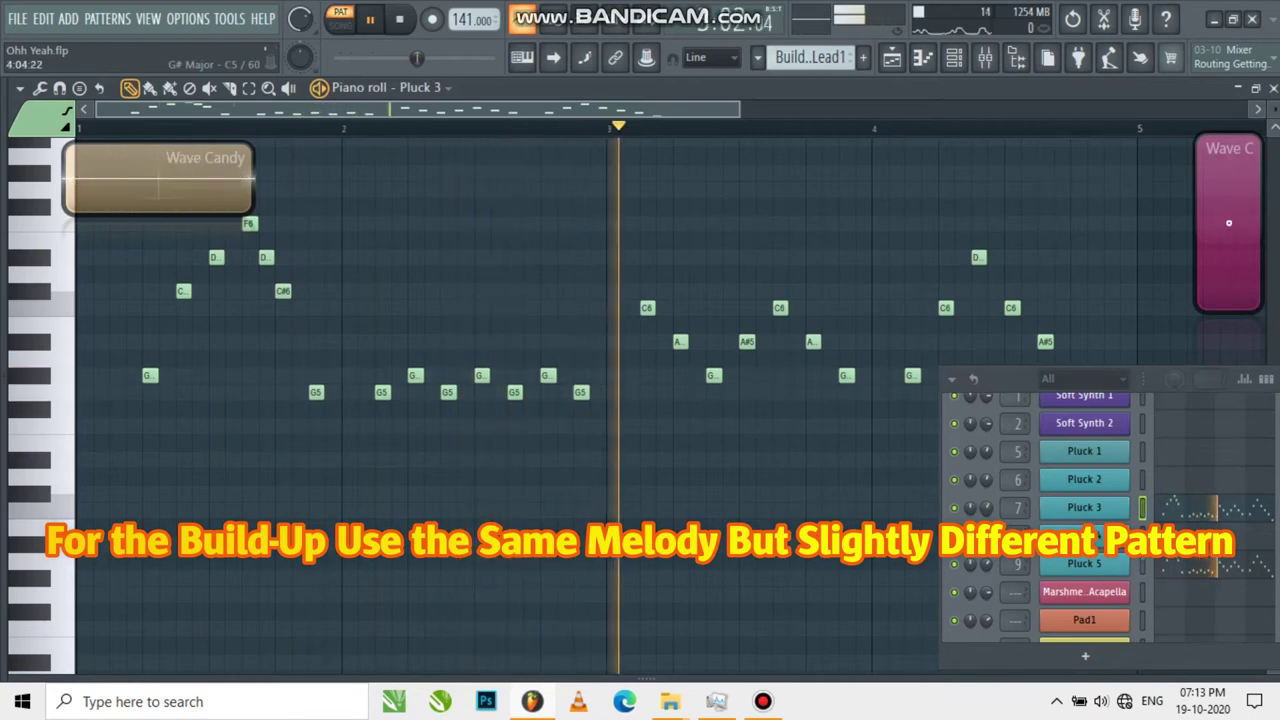
pyautogui.scroll(-3, 1085, 520)
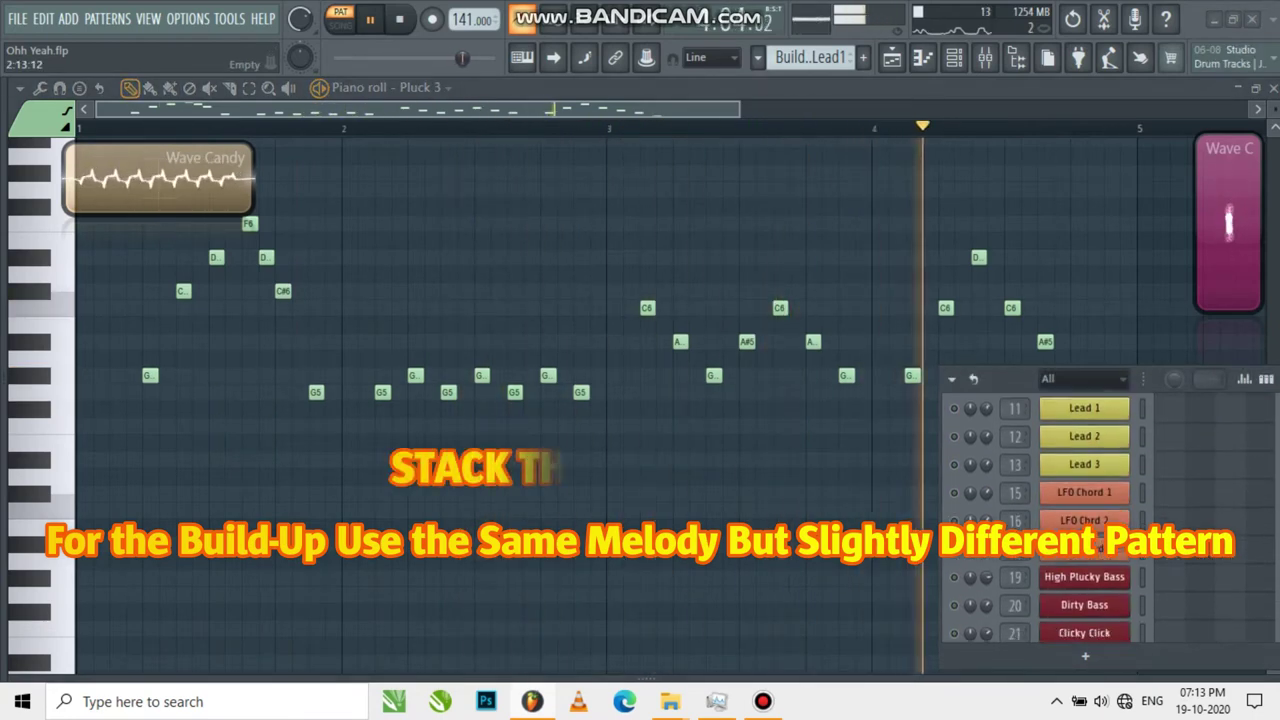
pyautogui.scroll(4, 1085, 520)
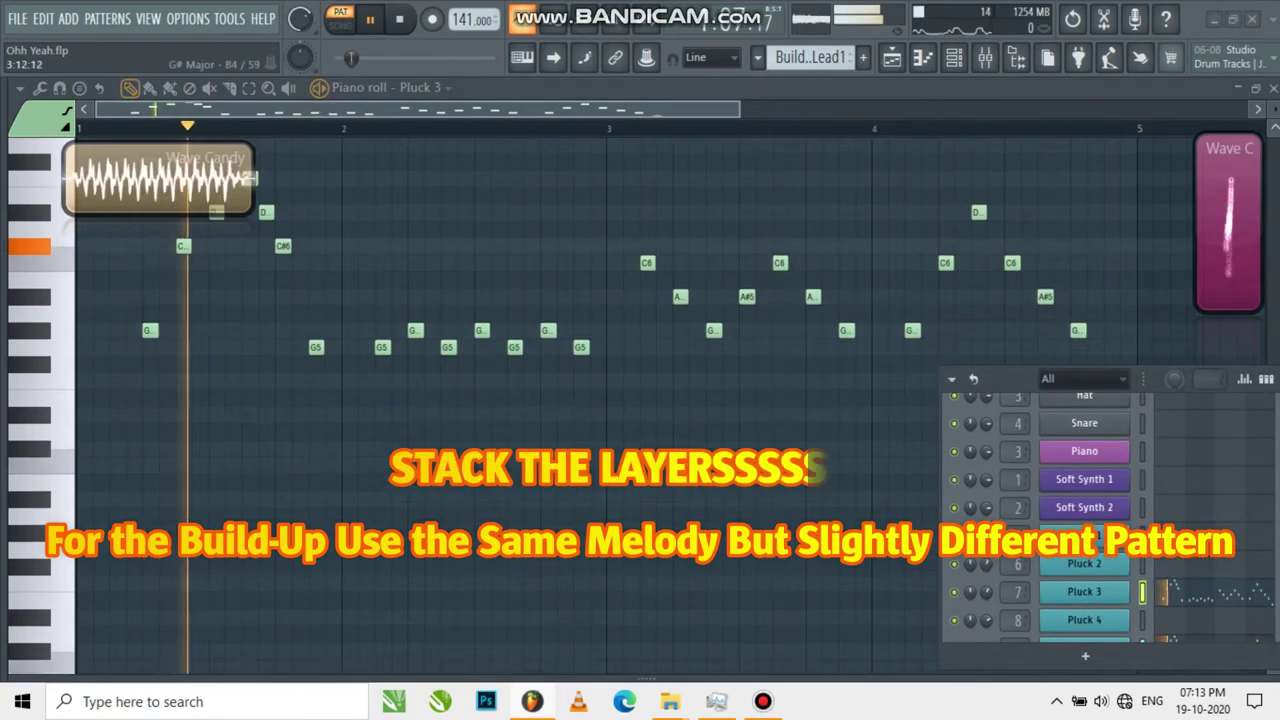
pyautogui.scroll(-3, 1085, 520)
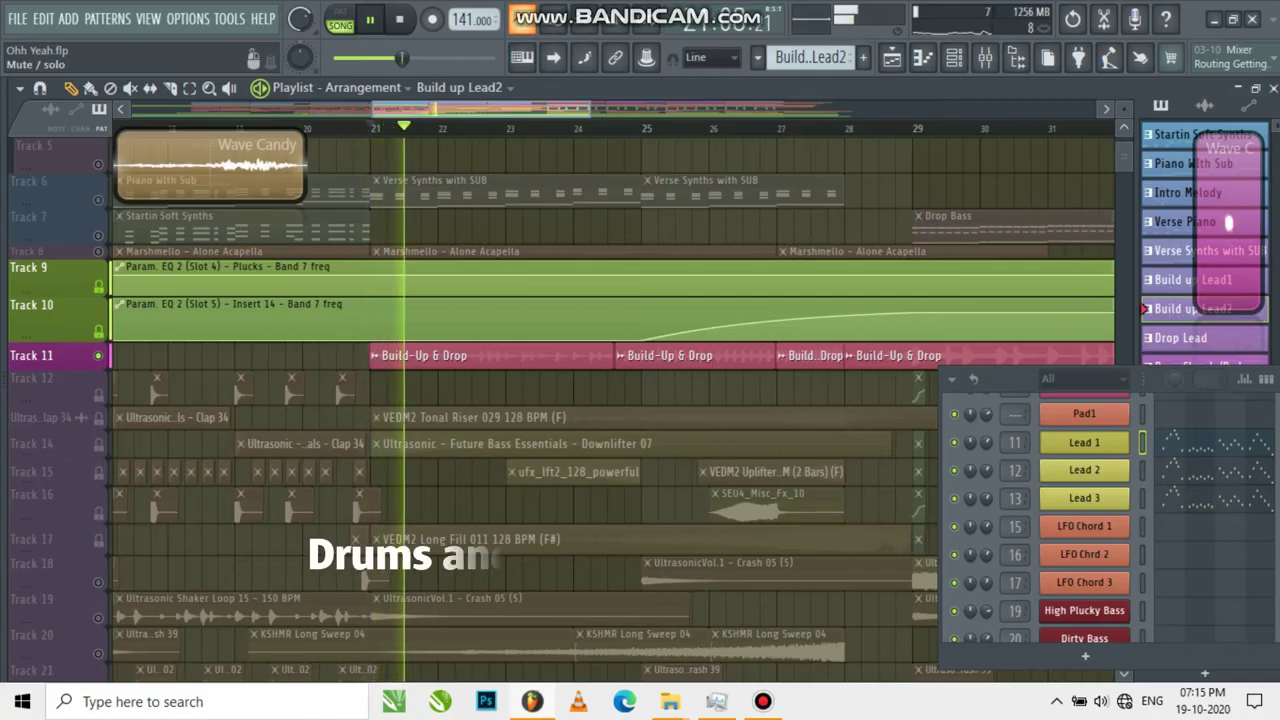
# - Solo the track holding the VEDM2 Tonal Riser clip and play the build-up from bar 21
pyautogui.scroll(2, 410, 365)
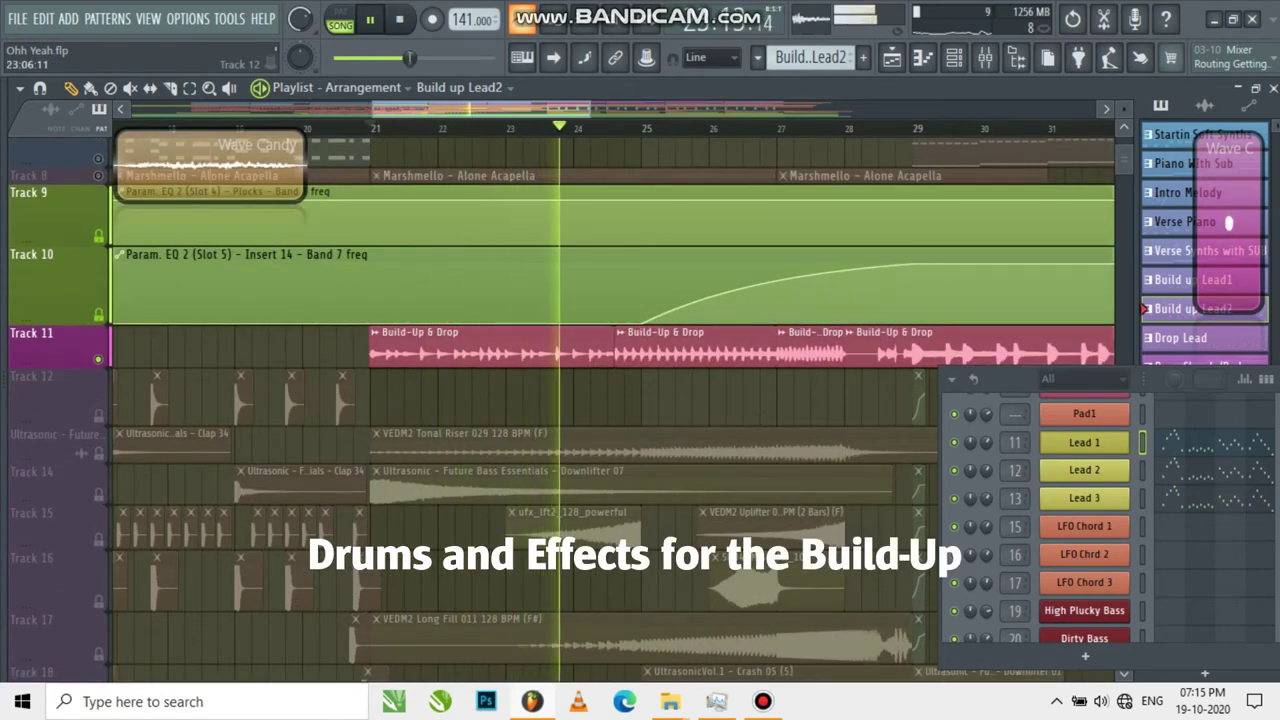
pyautogui.rightClick(98, 454)
pyautogui.press('space')
pyautogui.scroll(-1, 98, 454)
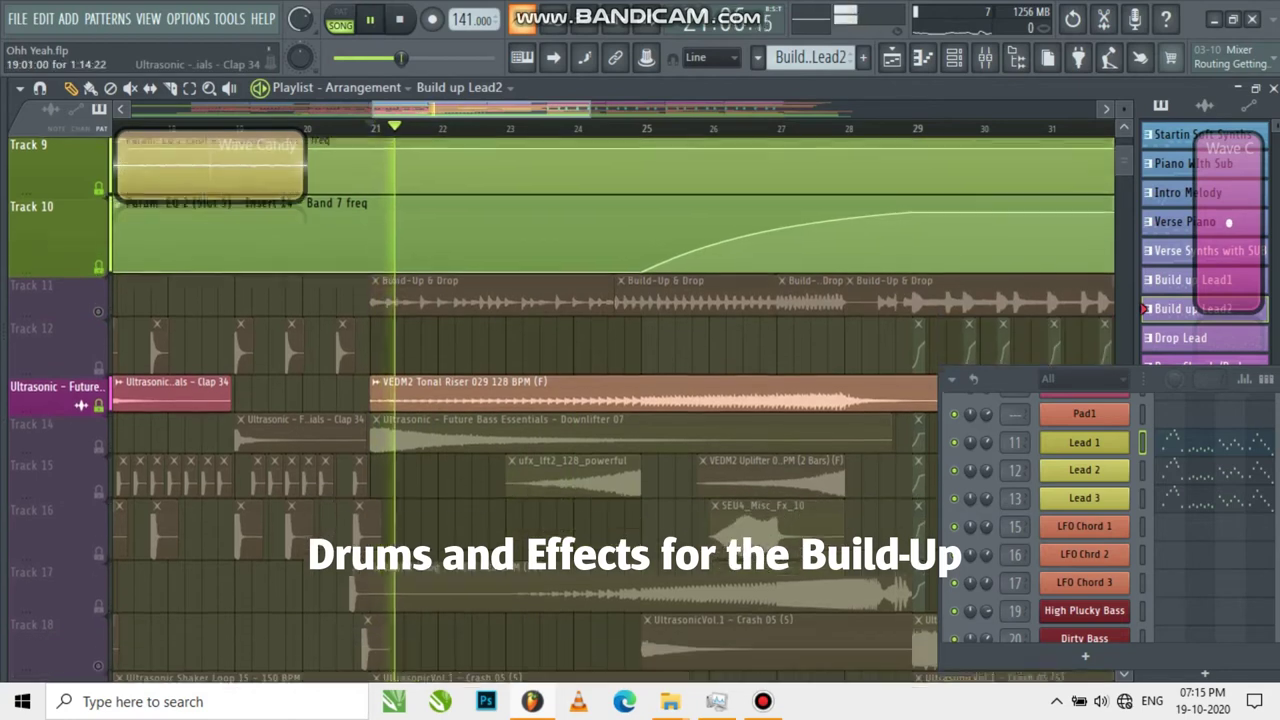
# - Unmute Tracks 14 and 15 to add the downlifter and uplifter effects, restarting the build-up playback
pyautogui.press('space')
pyautogui.click(98, 437)
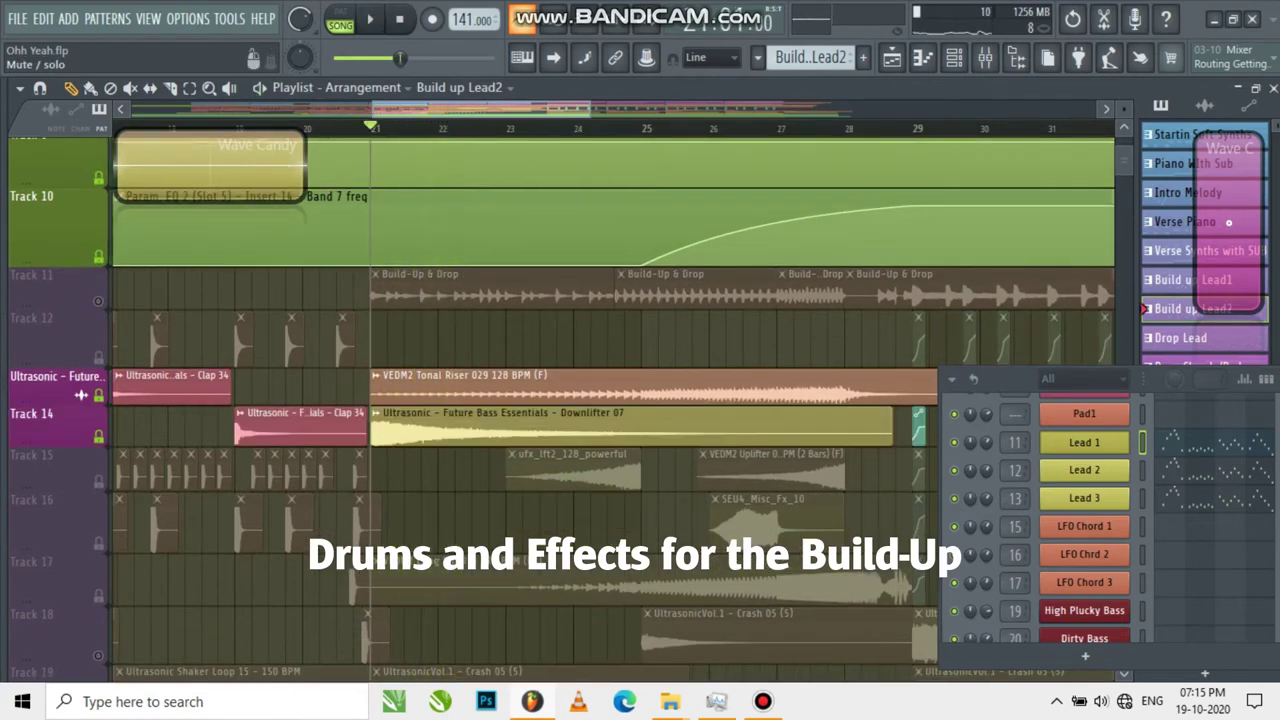
pyautogui.click(98, 481)
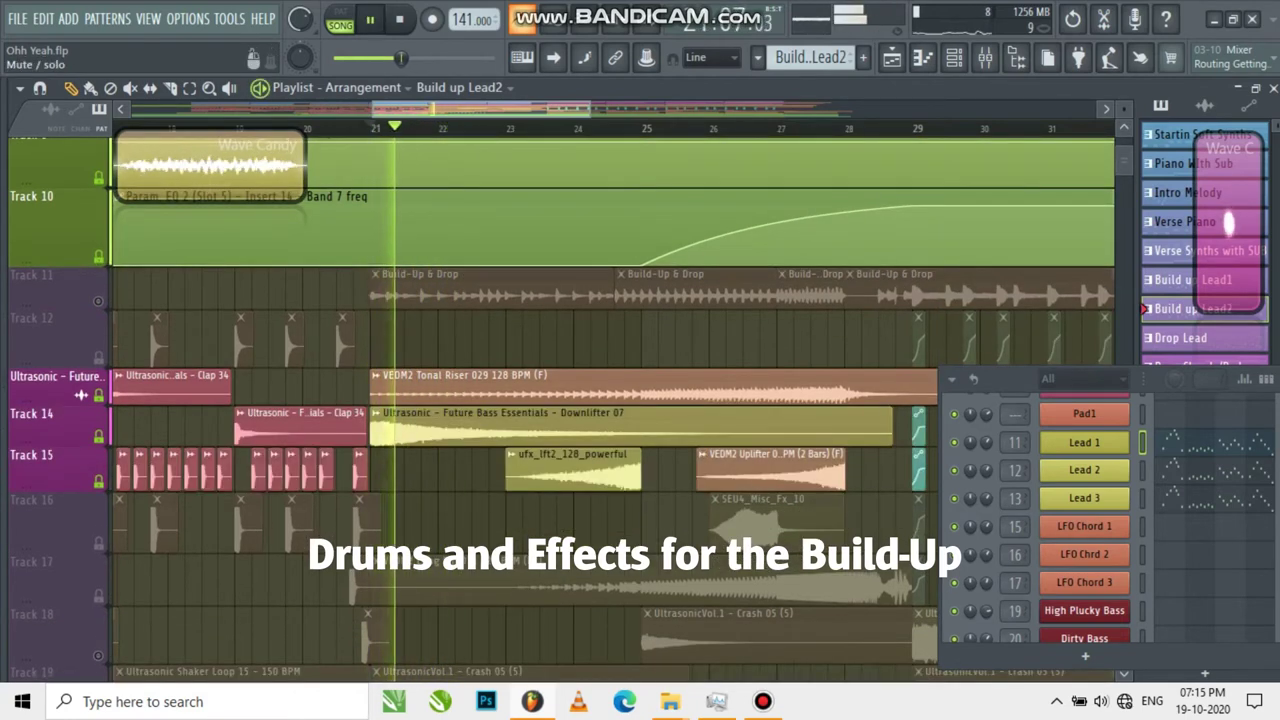
# - Unmute Track 16 and follow the build-up playback across the drum and effect tracks from bar 21
pyautogui.click(98, 543)
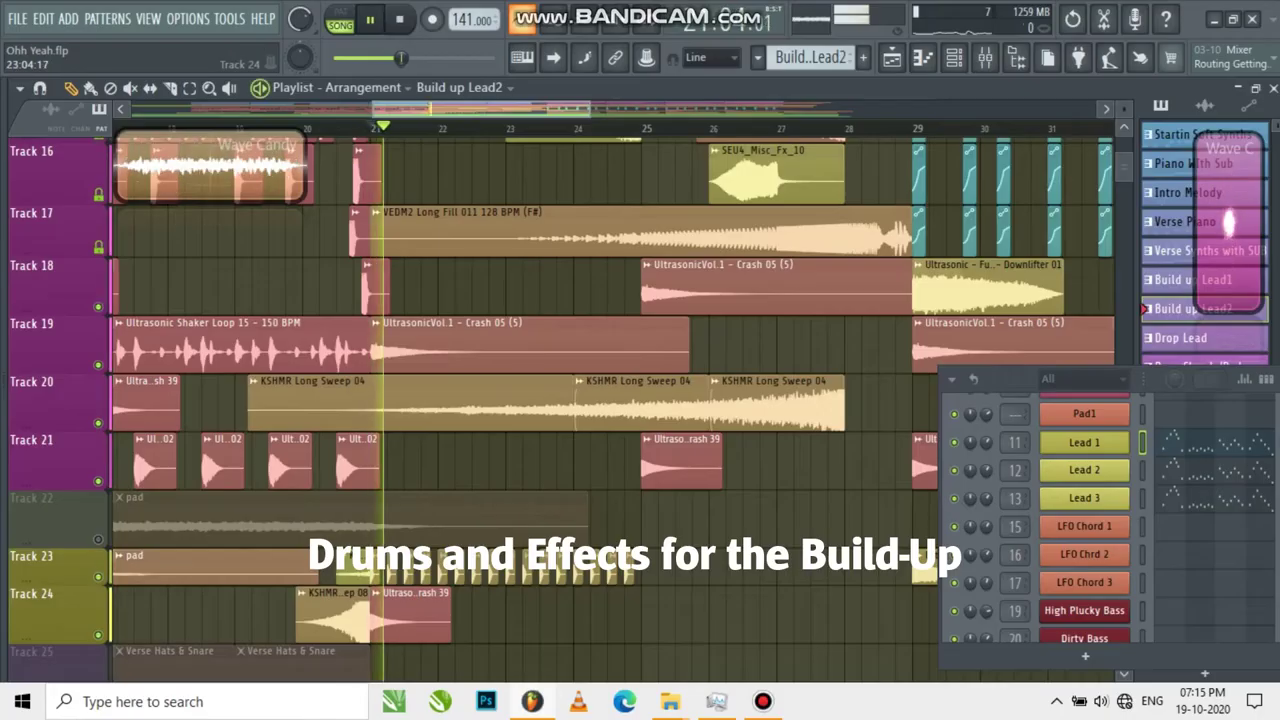
pyautogui.scroll(1, 560, 400)
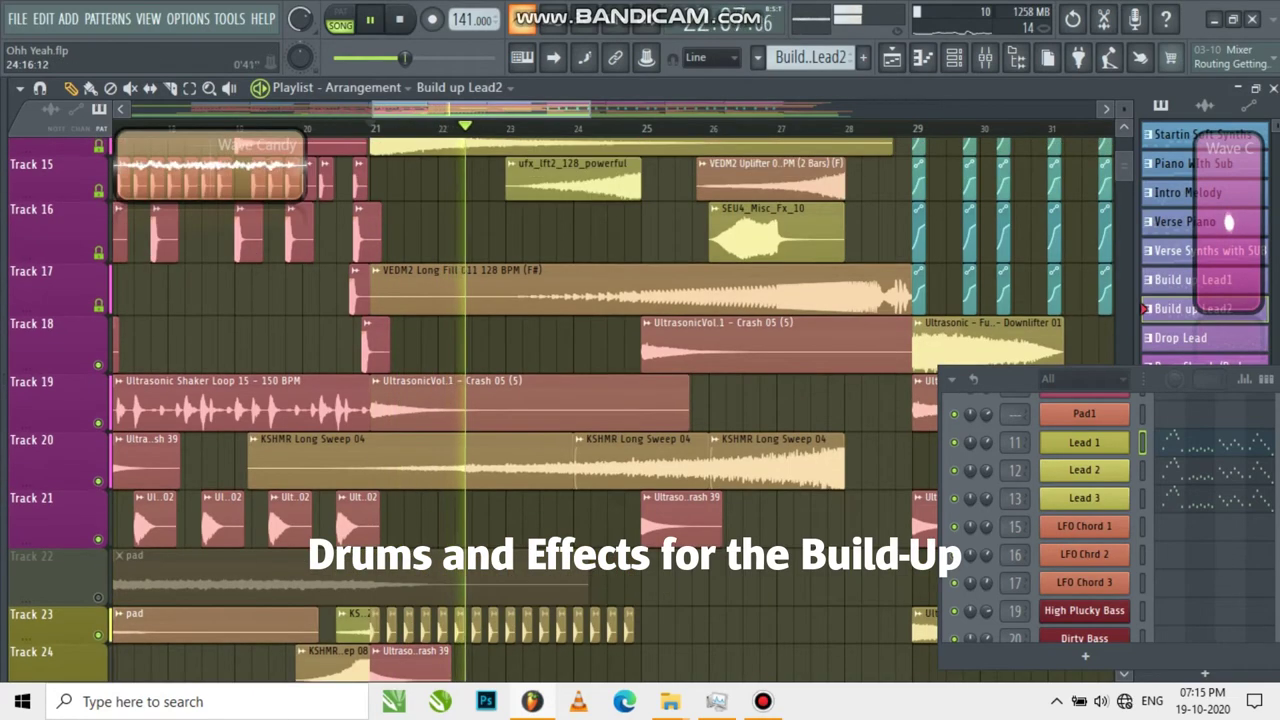
pyautogui.scroll(4, 560, 400)
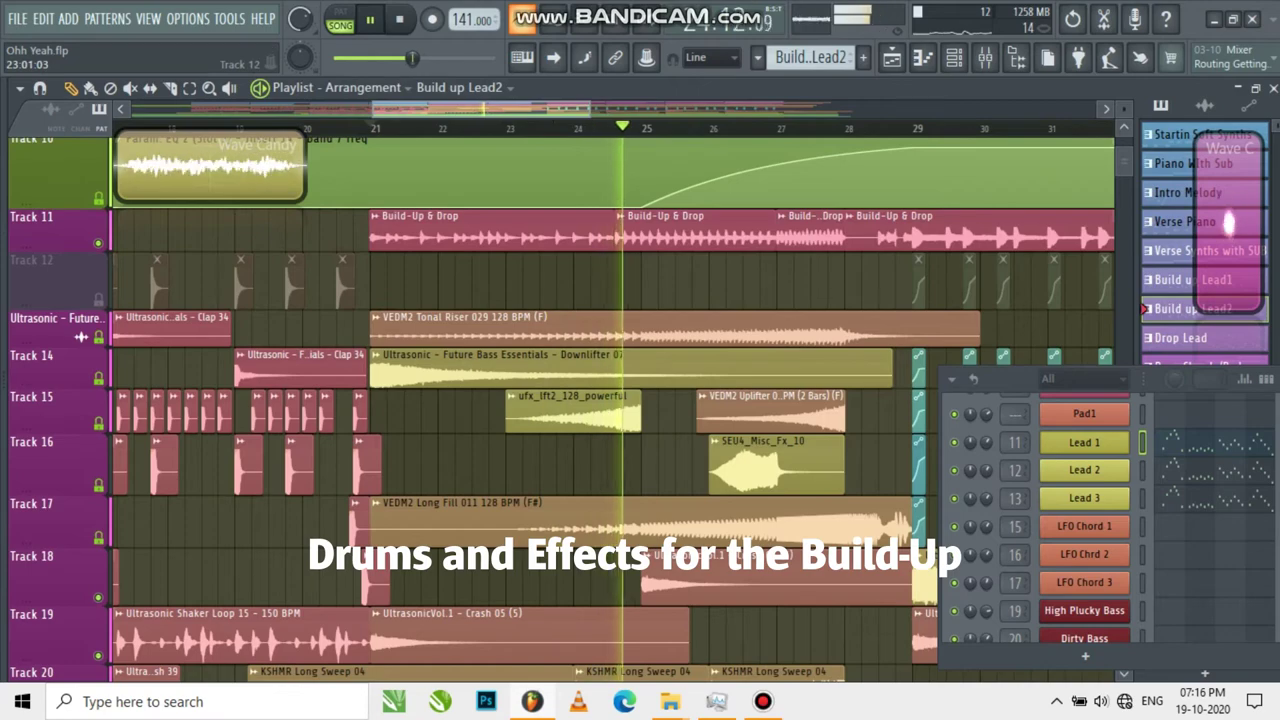
pyautogui.scroll(-5, 560, 400)
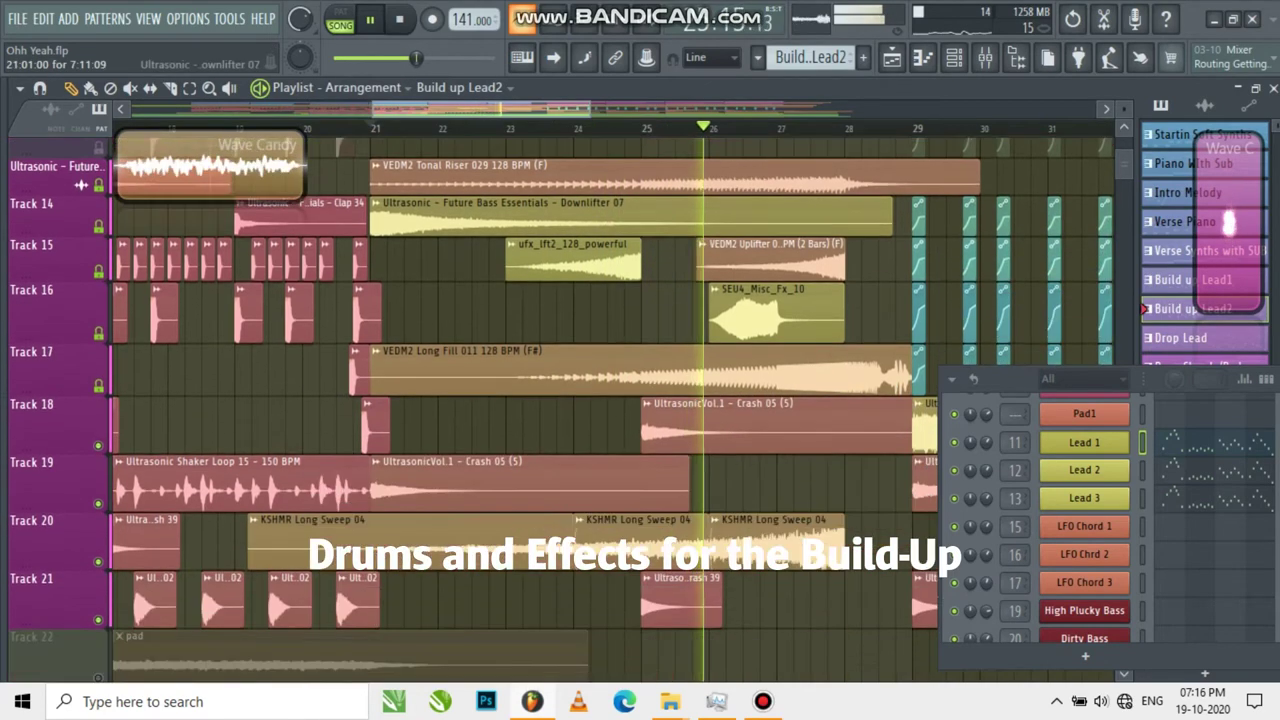
pyautogui.scroll(-2, 560, 400)
pyautogui.scroll(7, 560, 400)
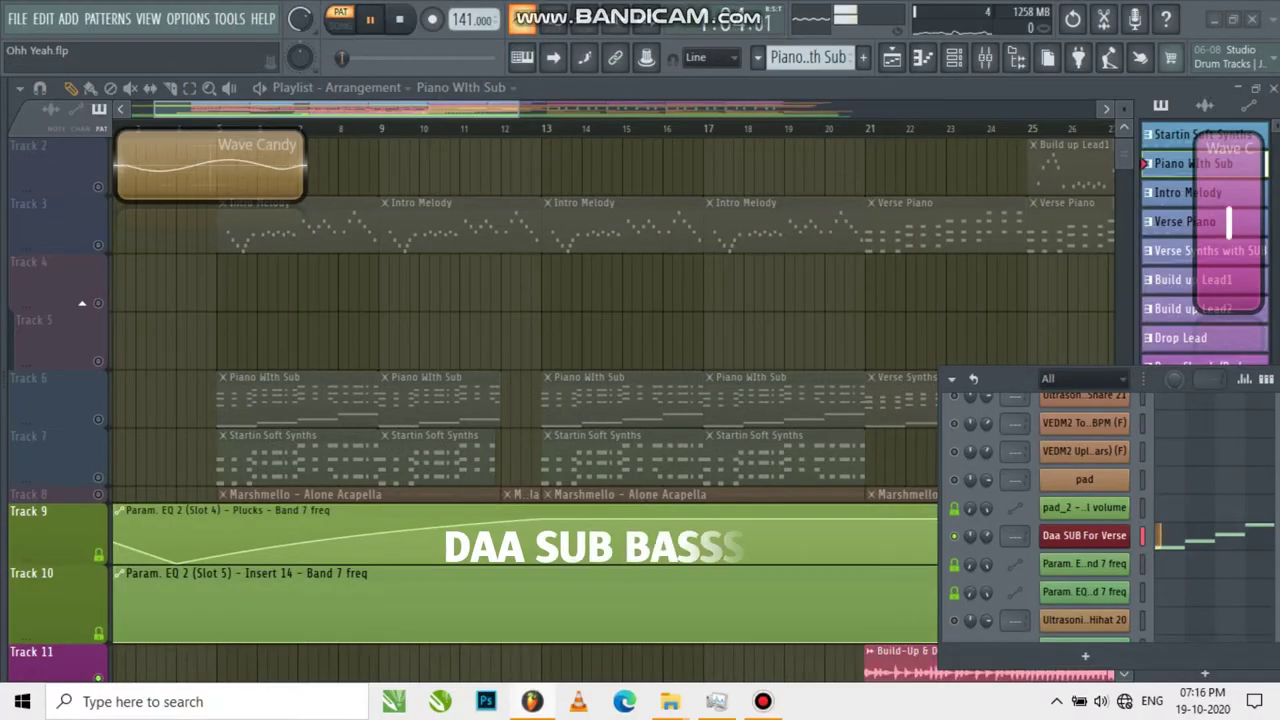
# - Audition Track 6 with its Nexus volume automation on Track 30 from bars 12 and 21, and save the project
pyautogui.scroll(-4, 440, 285)
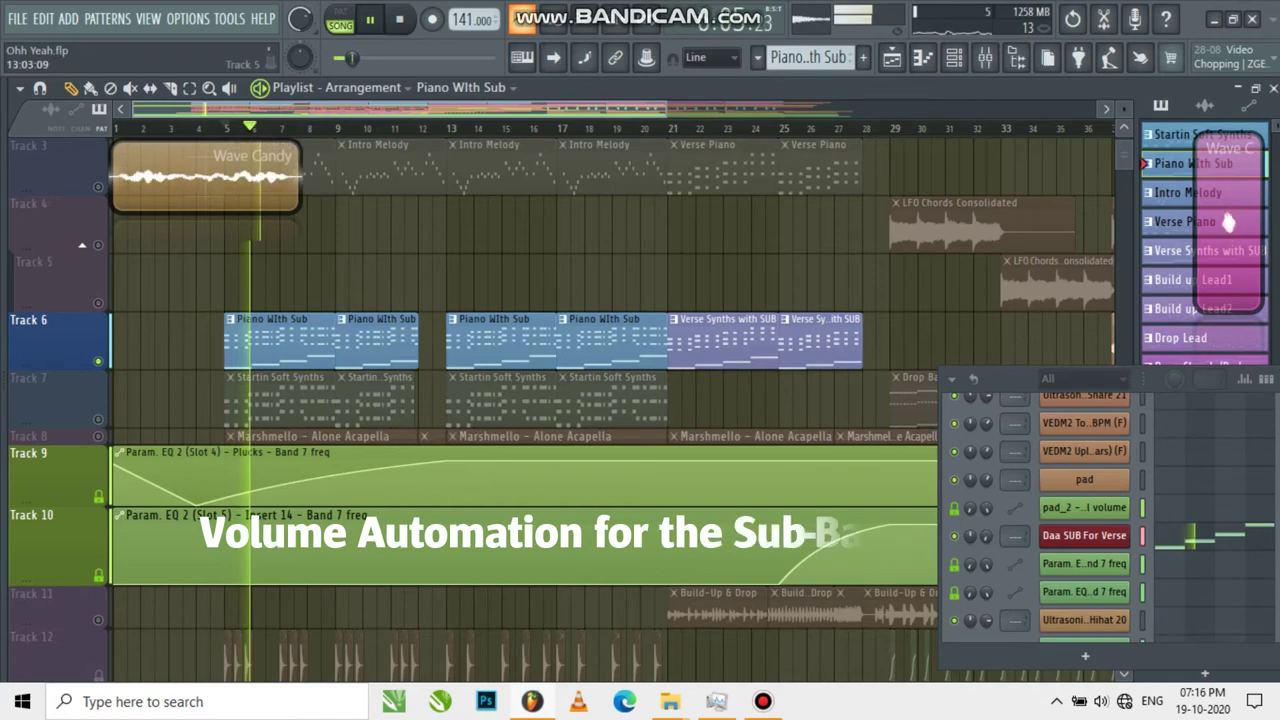
pyautogui.scroll(-12, 451, 290)
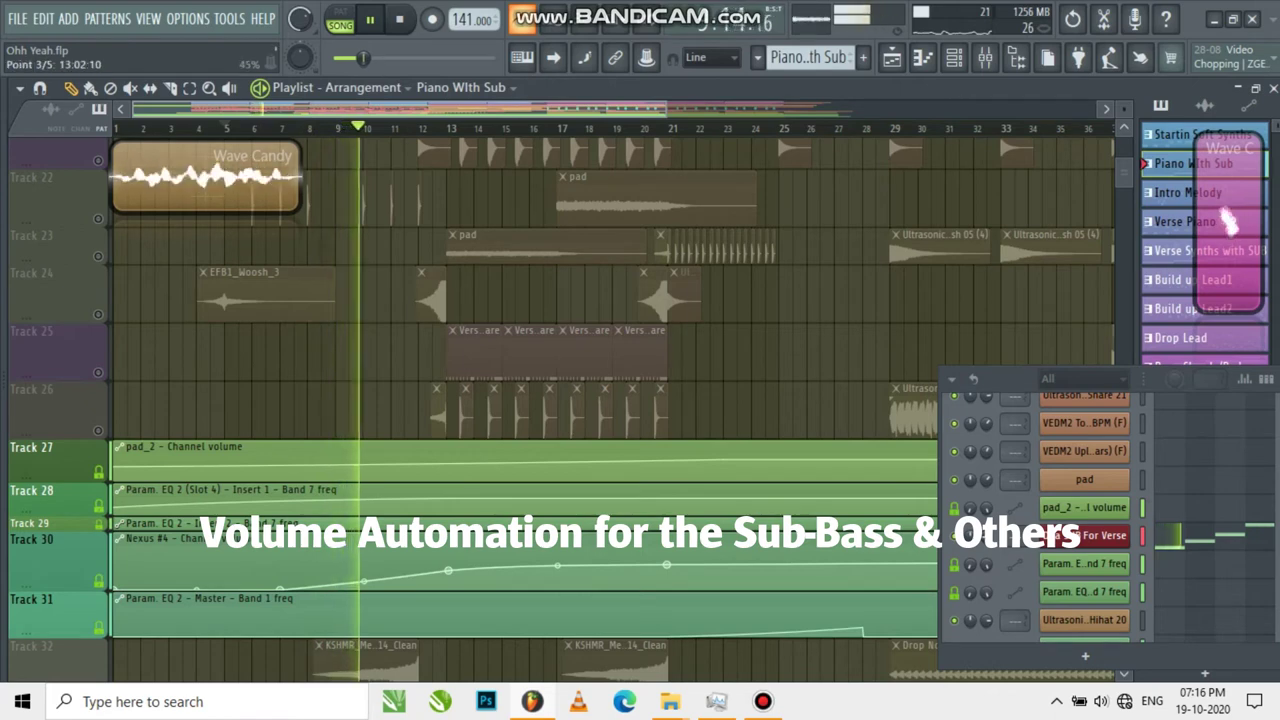
pyautogui.click(419, 128)
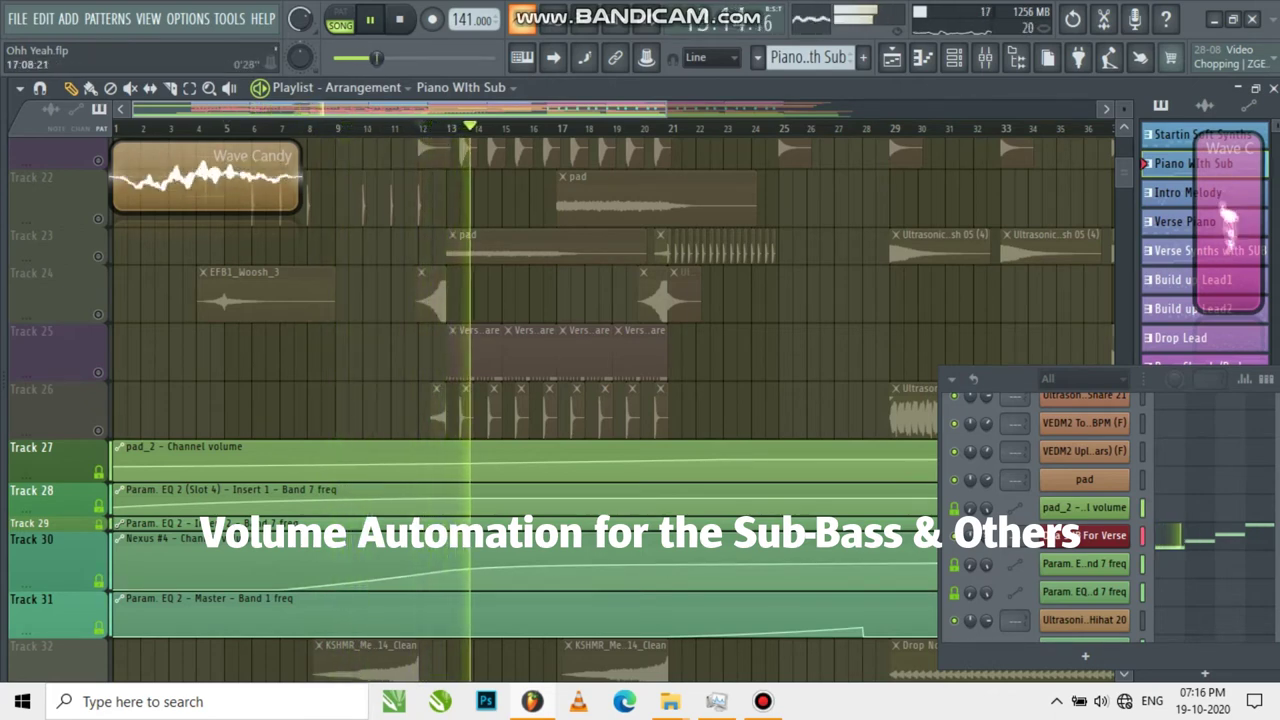
pyautogui.click(668, 128)
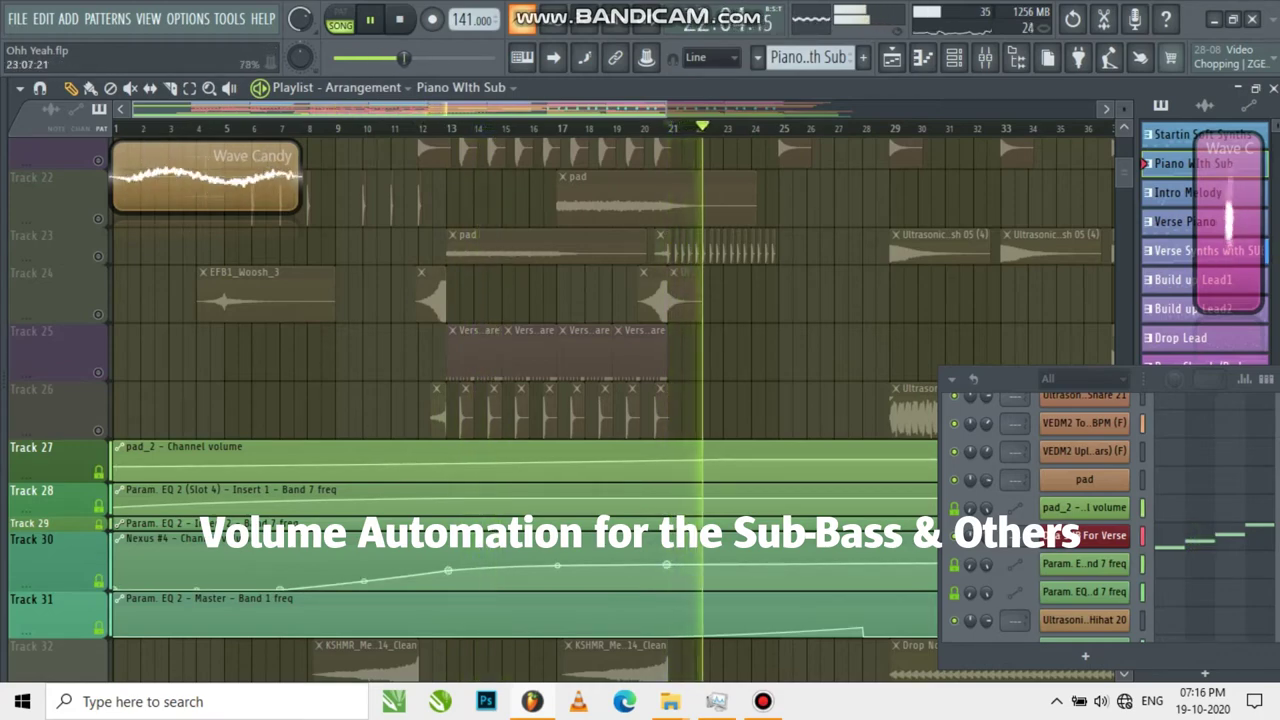
pyautogui.scroll(8, 560, 400)
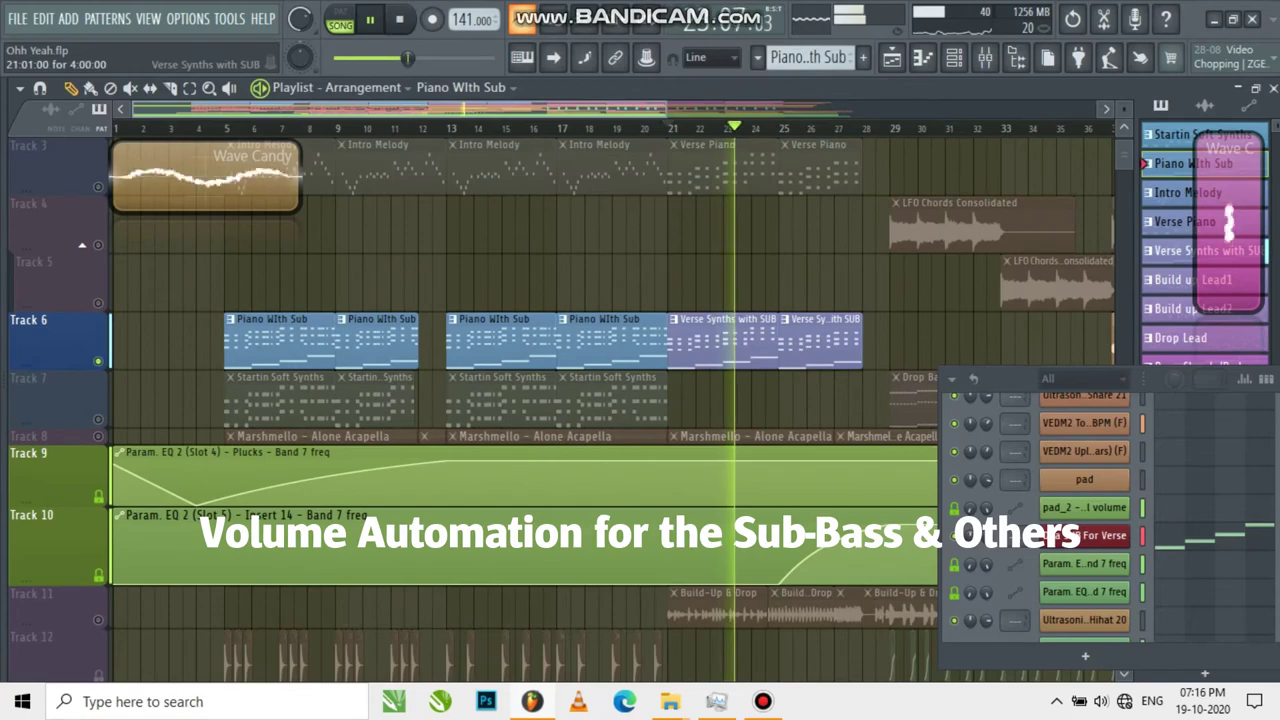
pyautogui.hotkey('ctrl', 's')
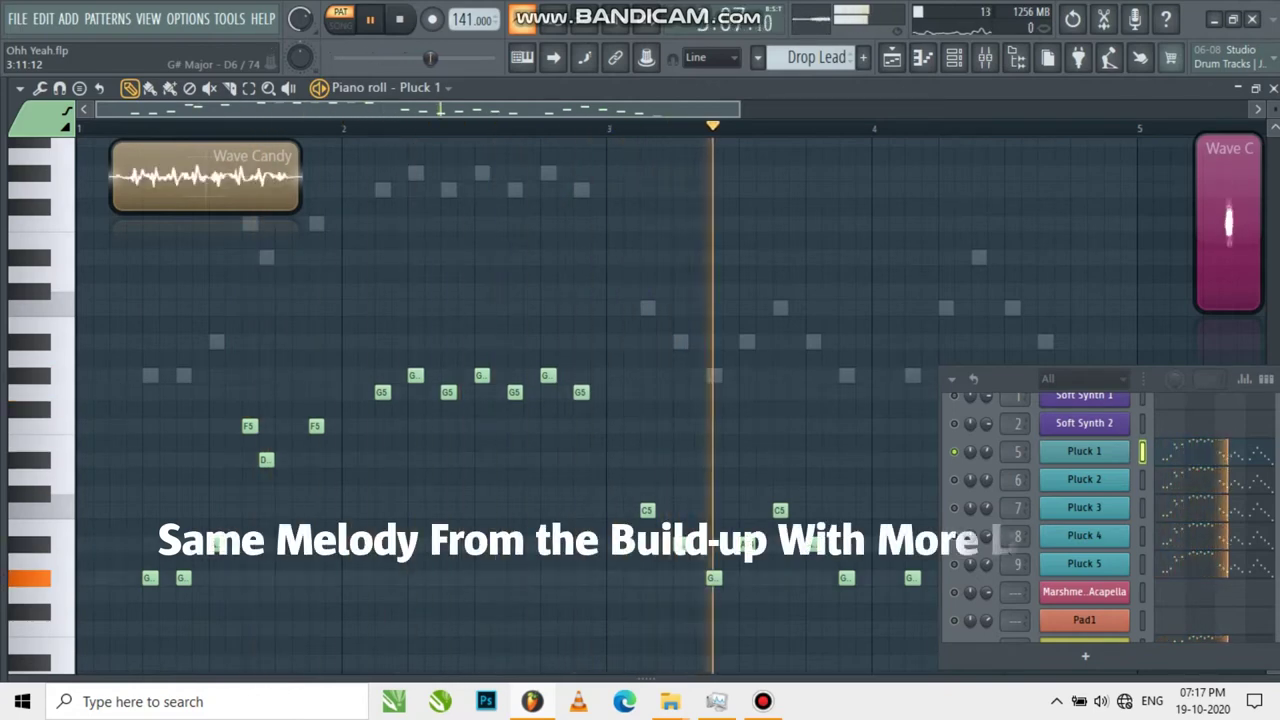
# - Examine the Sylenth1 presets of Pluck 1, Pluck 2 and Pluck 3 that layer the Drop Lead melody
pyautogui.click(1084, 452)
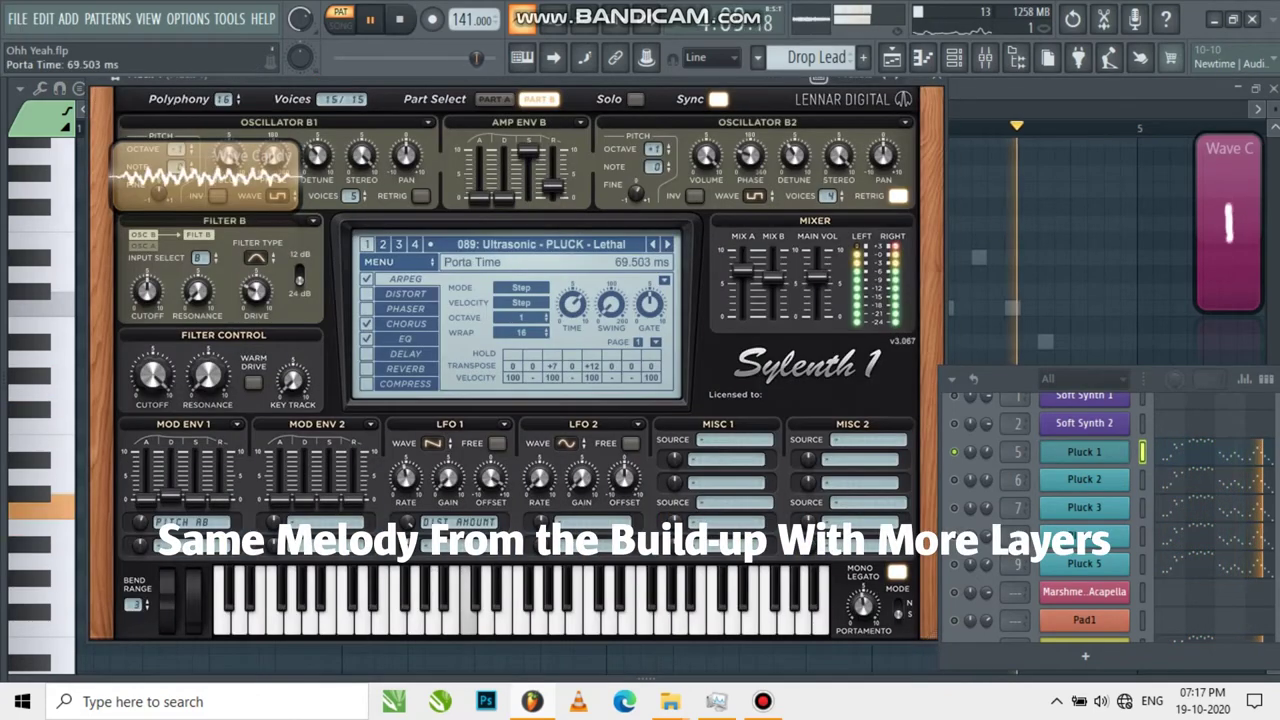
pyautogui.click(1084, 452)
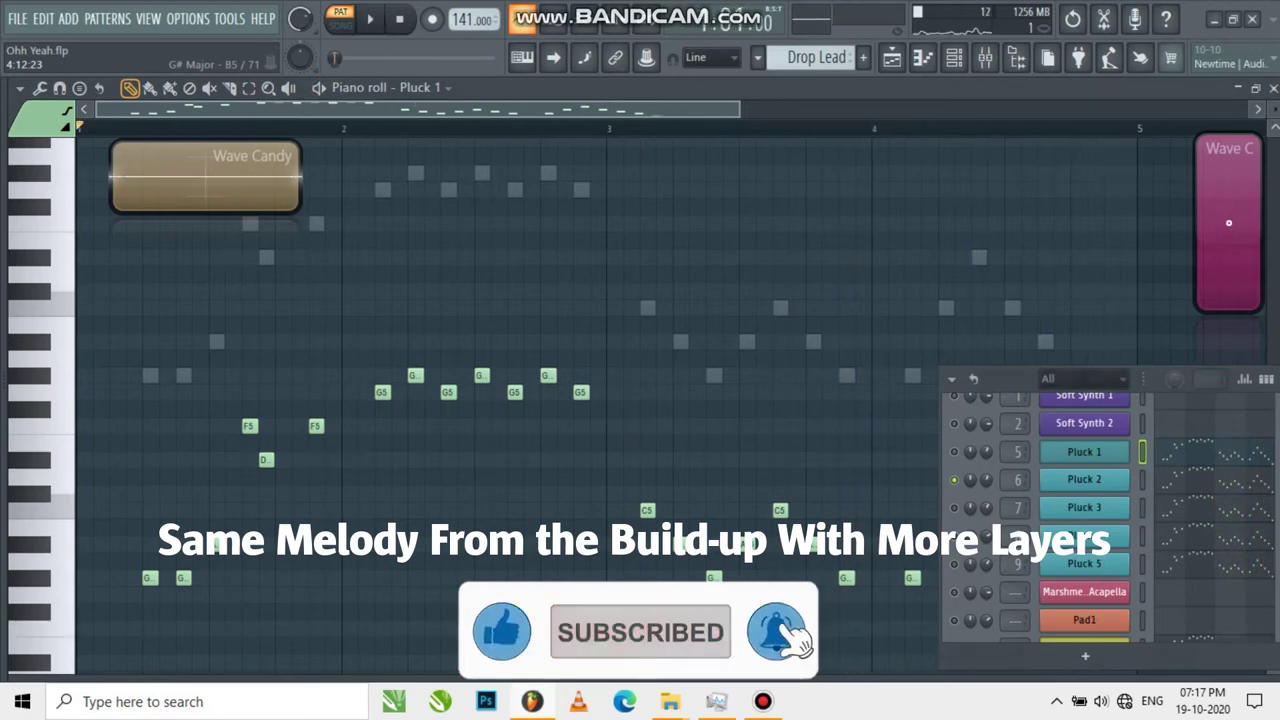
pyautogui.click(1084, 480)
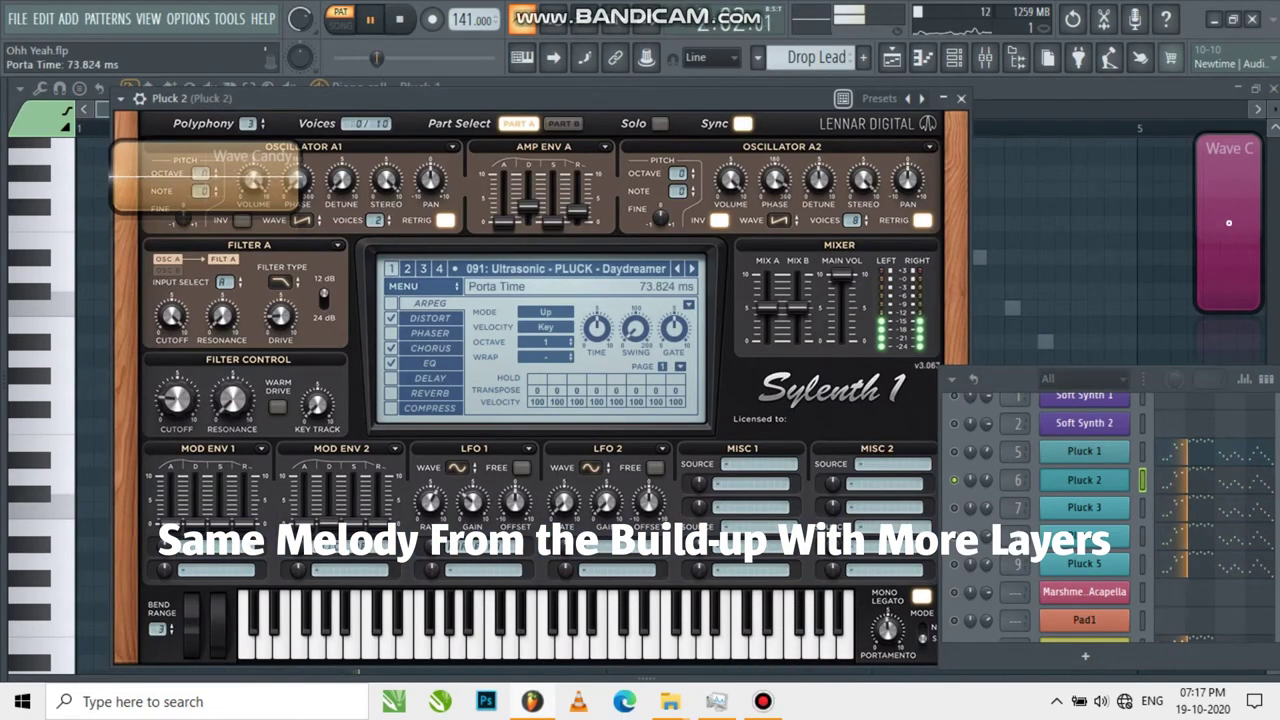
pyautogui.click(1084, 508)
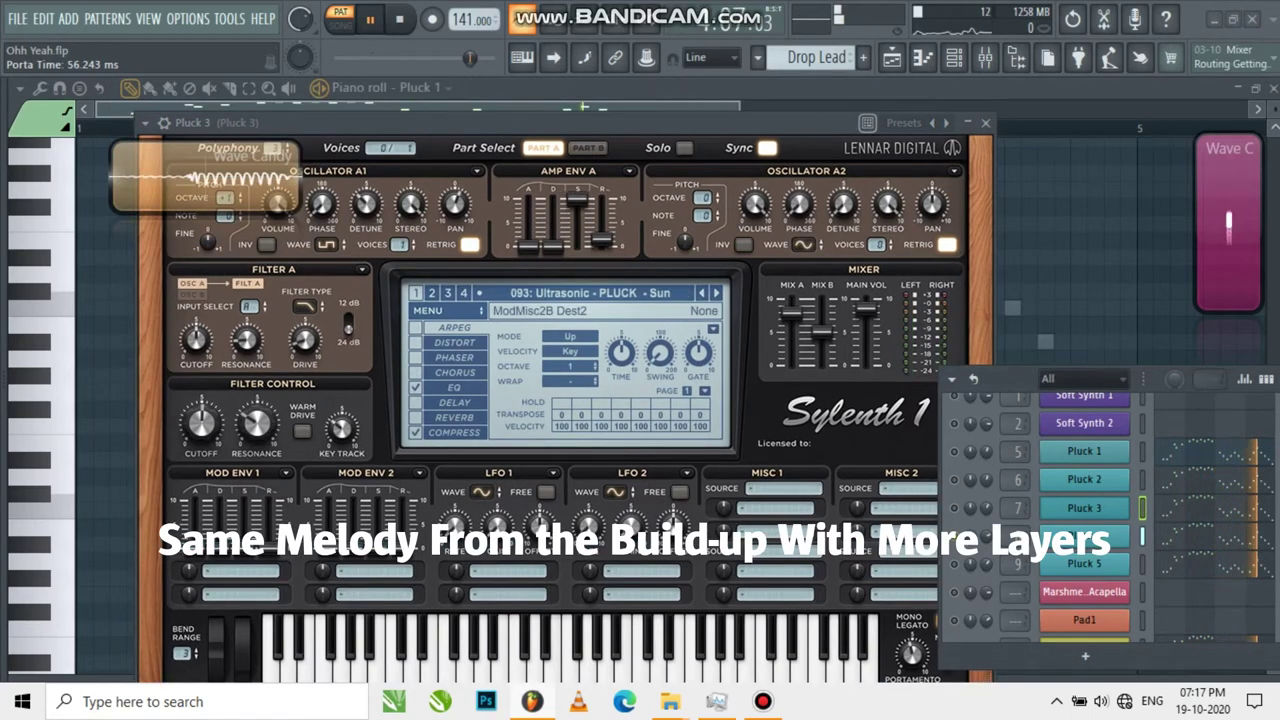
pyautogui.scroll(-9, 1085, 520)
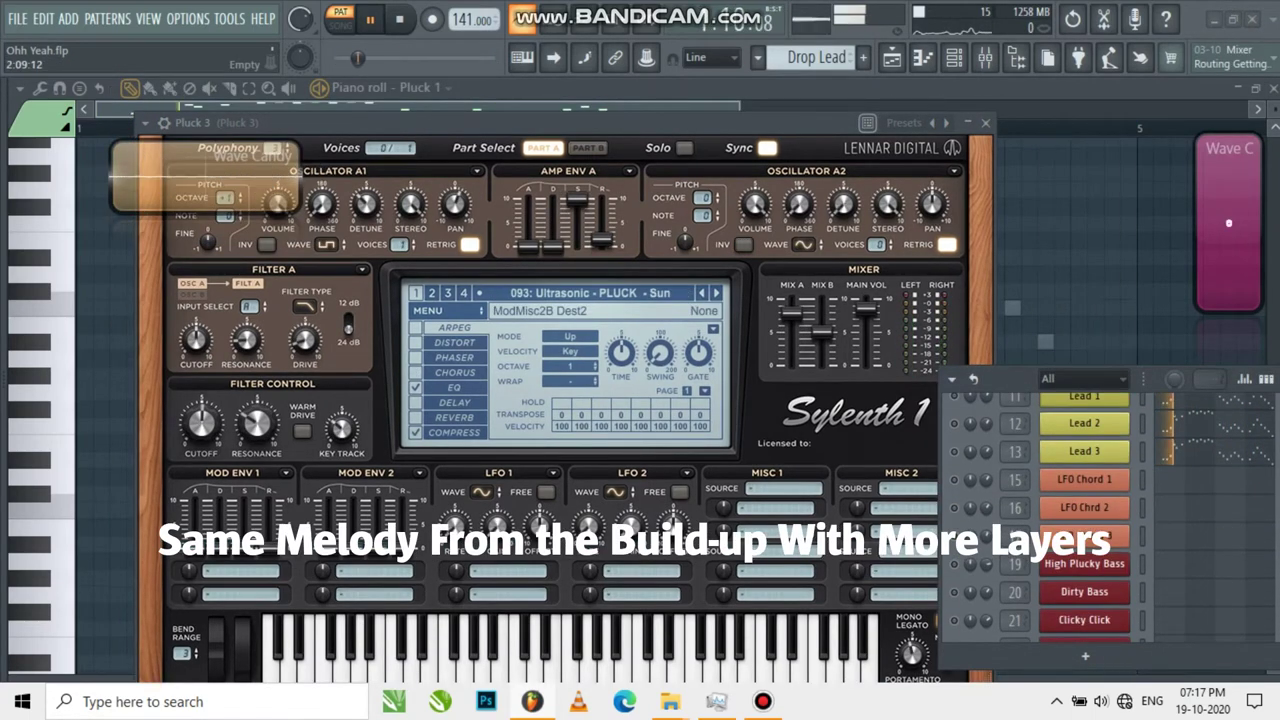
pyautogui.press('Escape')
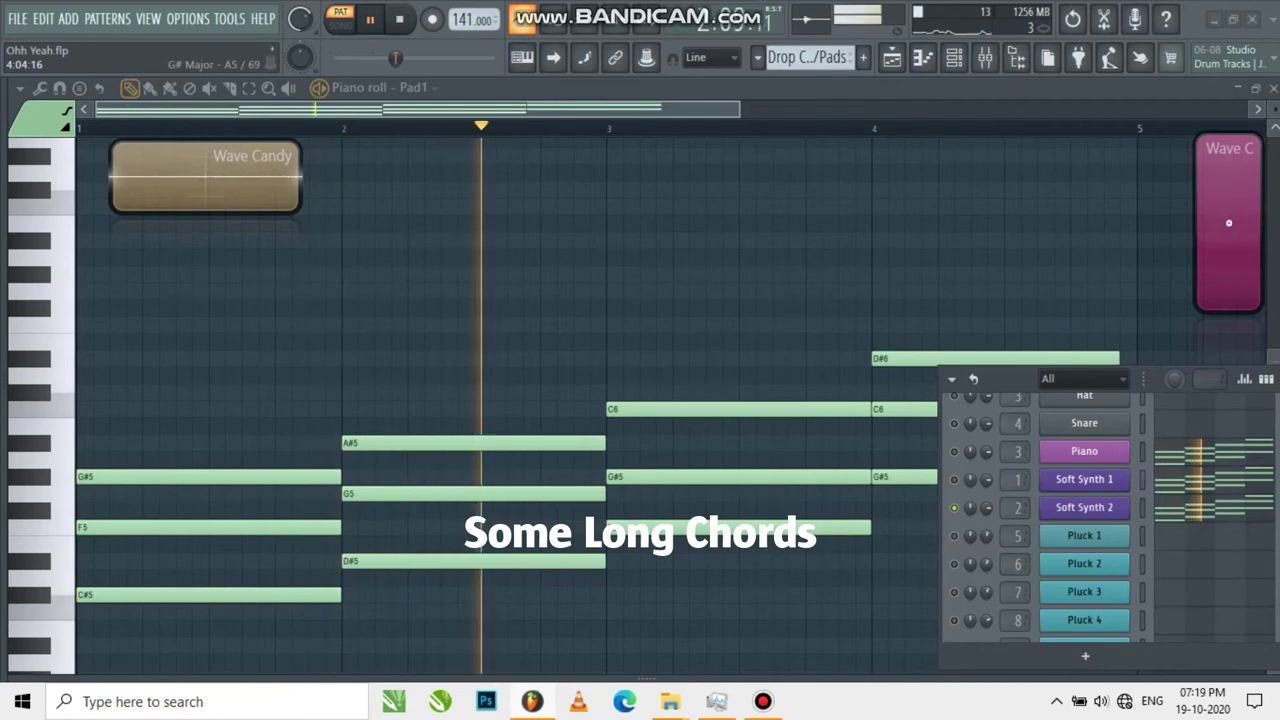
# - Review the drop's chord and bass channels and the sample settings of the LFO Chords Consolidated and pad clips
pyautogui.scroll(-1, 933, 460)
pyautogui.scroll(-3, 1150, 510)
pyautogui.scroll(-3, 1085, 510)
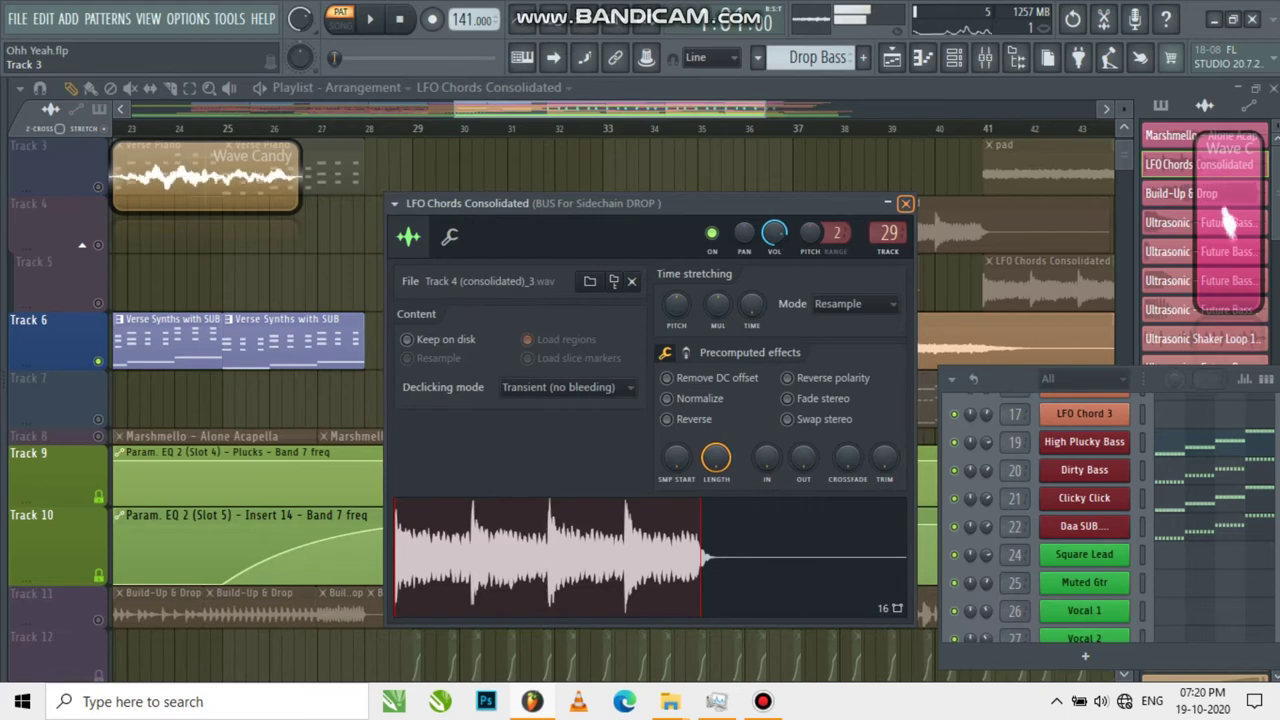
pyautogui.click(905, 203)
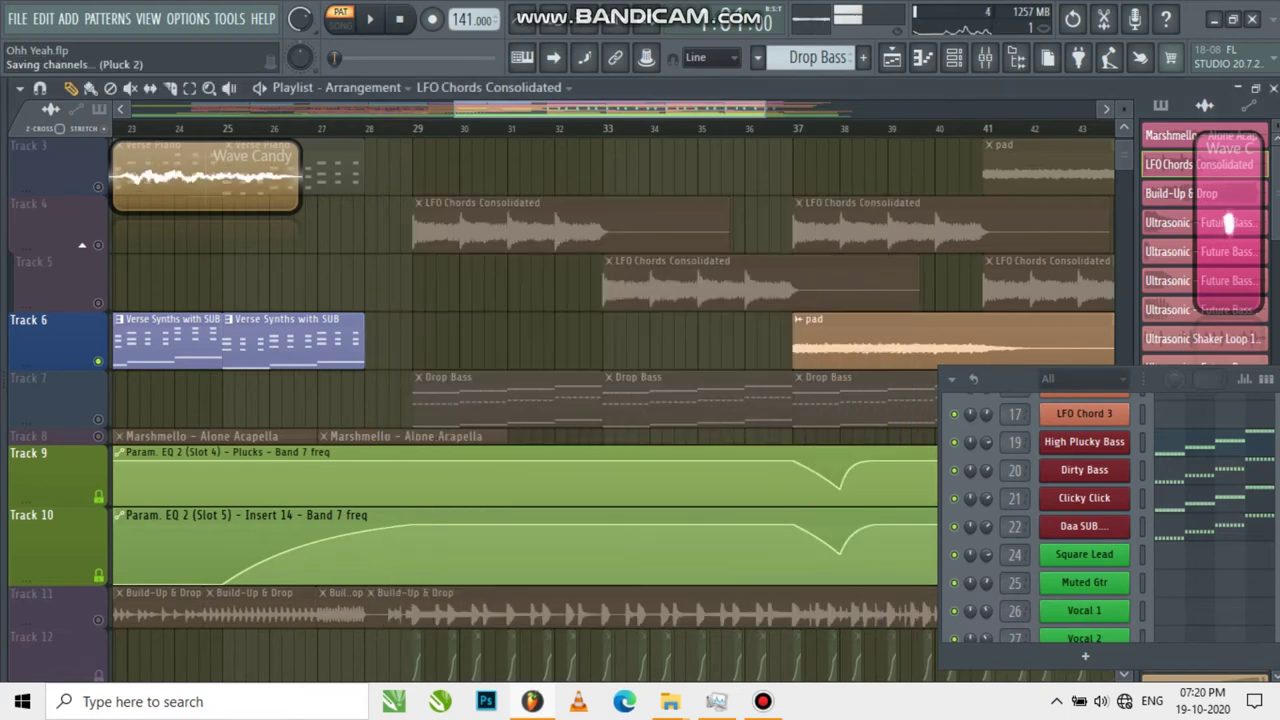
pyautogui.doubleClick(840, 342)
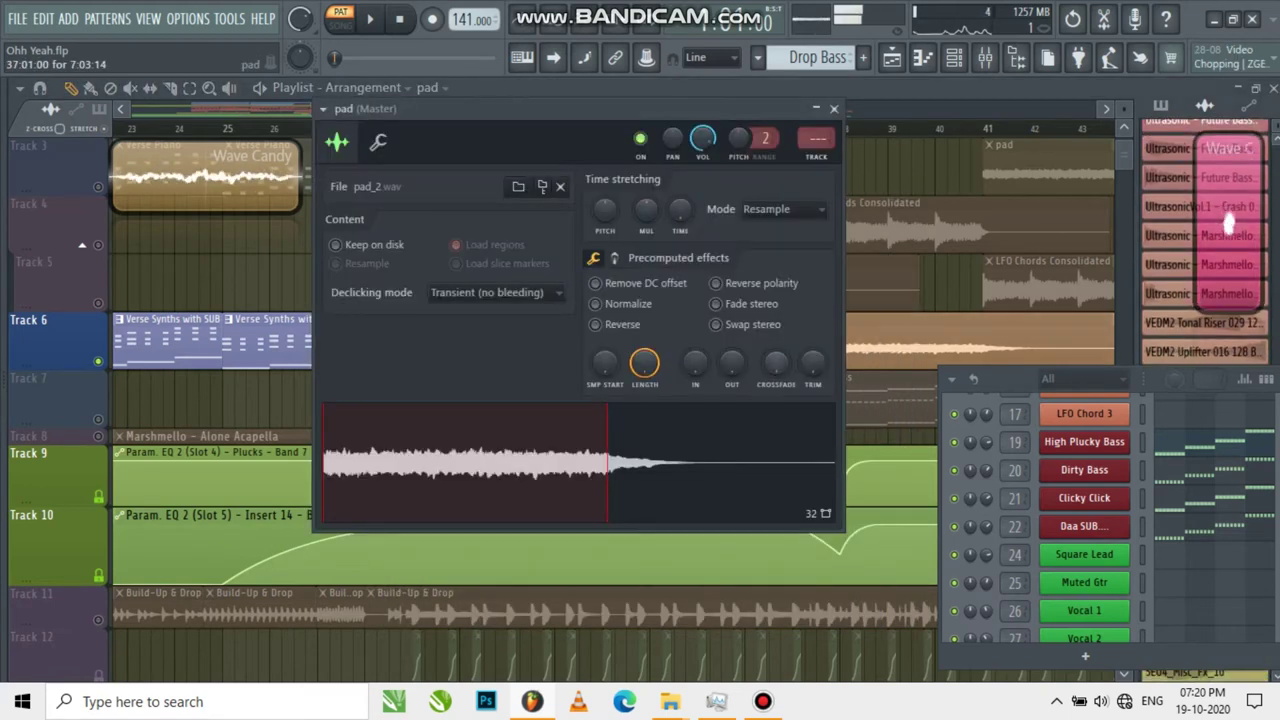
pyautogui.click(834, 108)
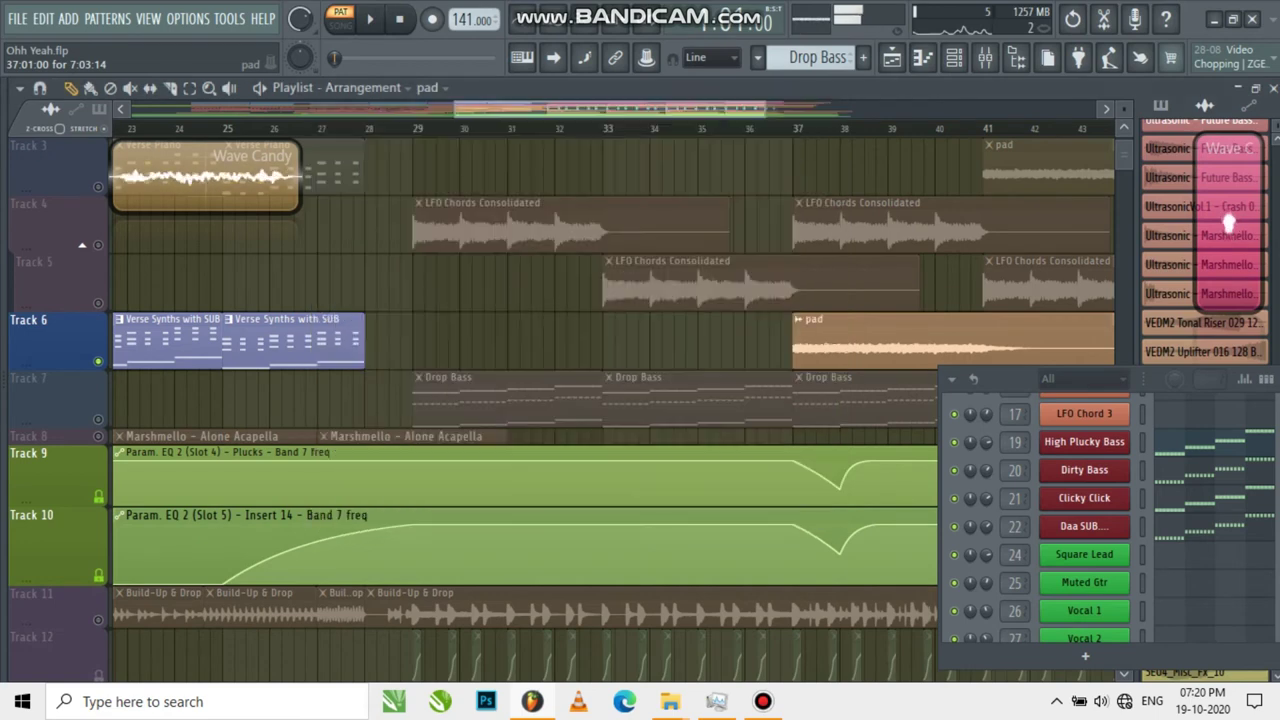
# - Unmute Tracks 12, 18, 19 and 20 for the drop section
pyautogui.scroll(-8, 560, 400)
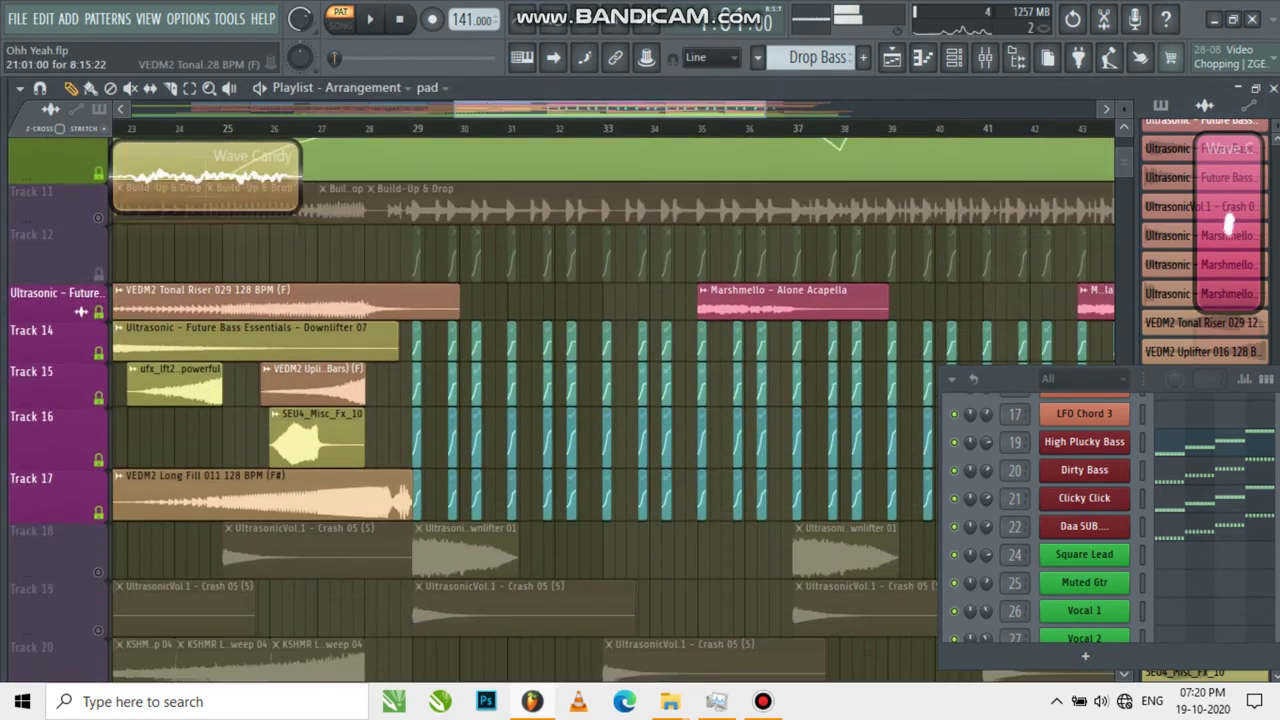
pyautogui.click(98, 273)
pyautogui.scroll(-1, 190, 400)
pyautogui.click(98, 510)
pyautogui.click(98, 567)
pyautogui.click(98, 625)
pyautogui.scroll(2, 98, 600)
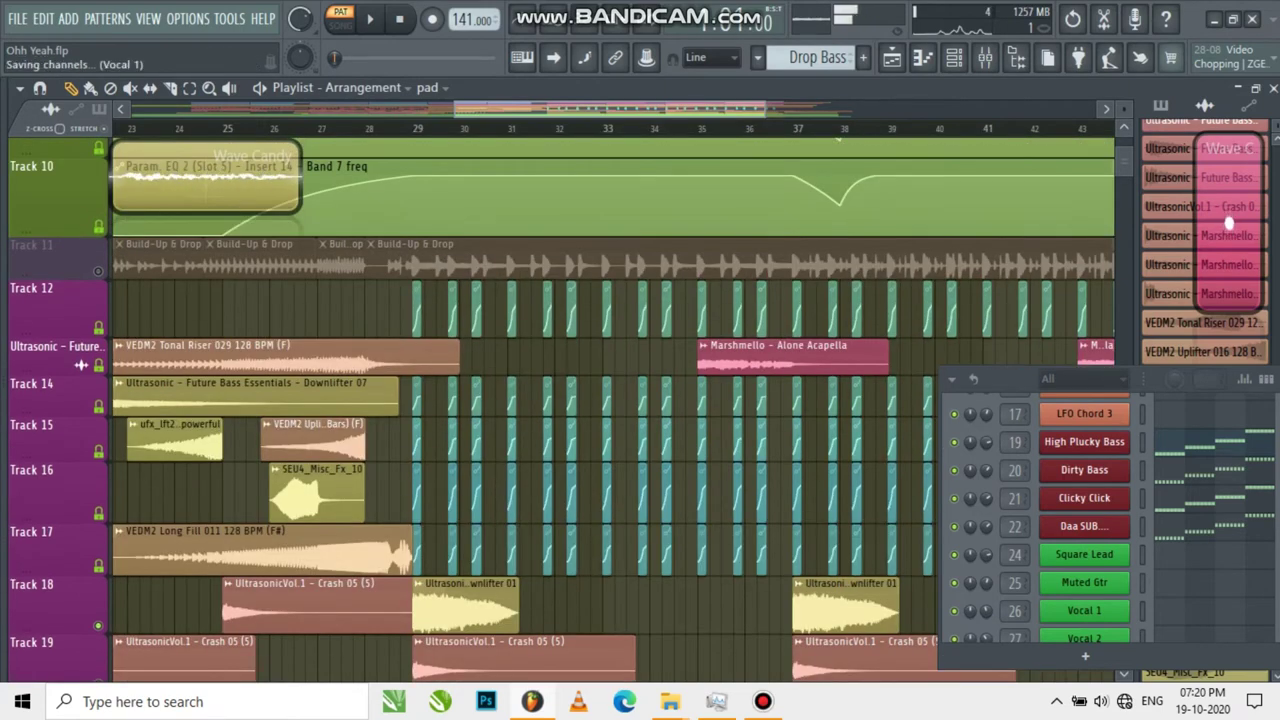
# - Unmute Track 11 with the Build-Up & Drop clips and play the drop beats from bar 29
pyautogui.rightClick(98, 271)
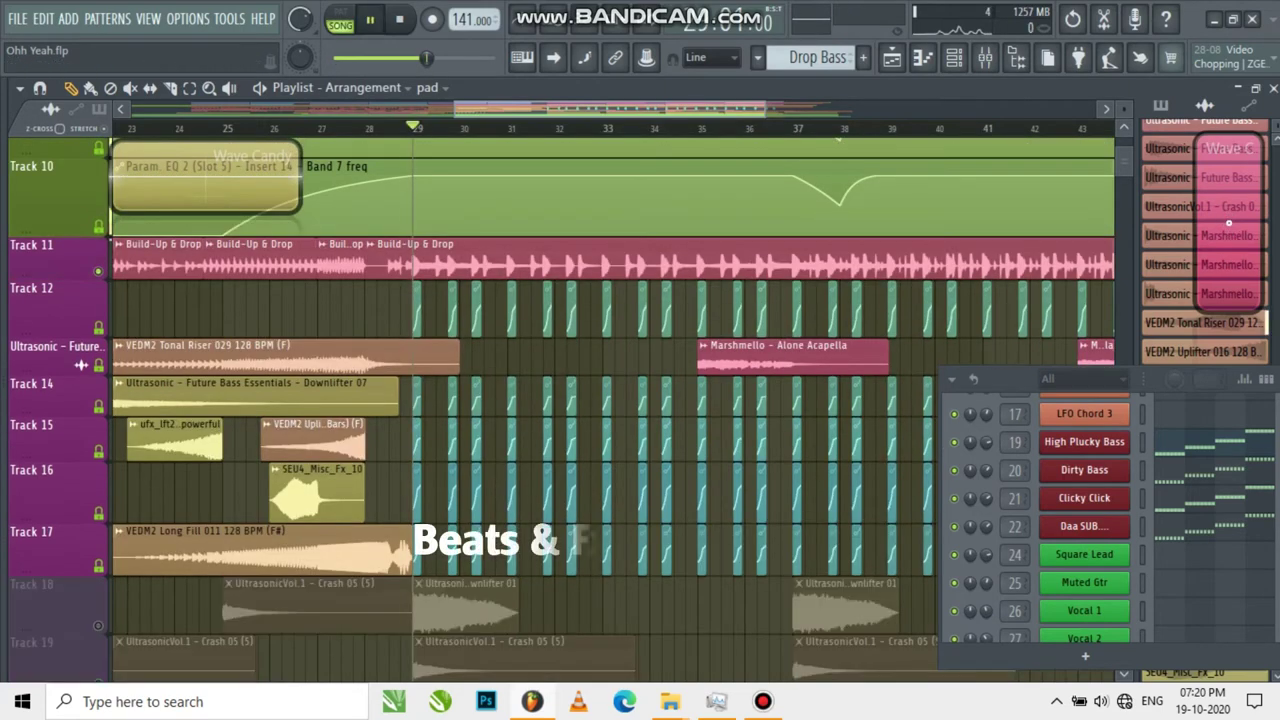
pyautogui.press('space')
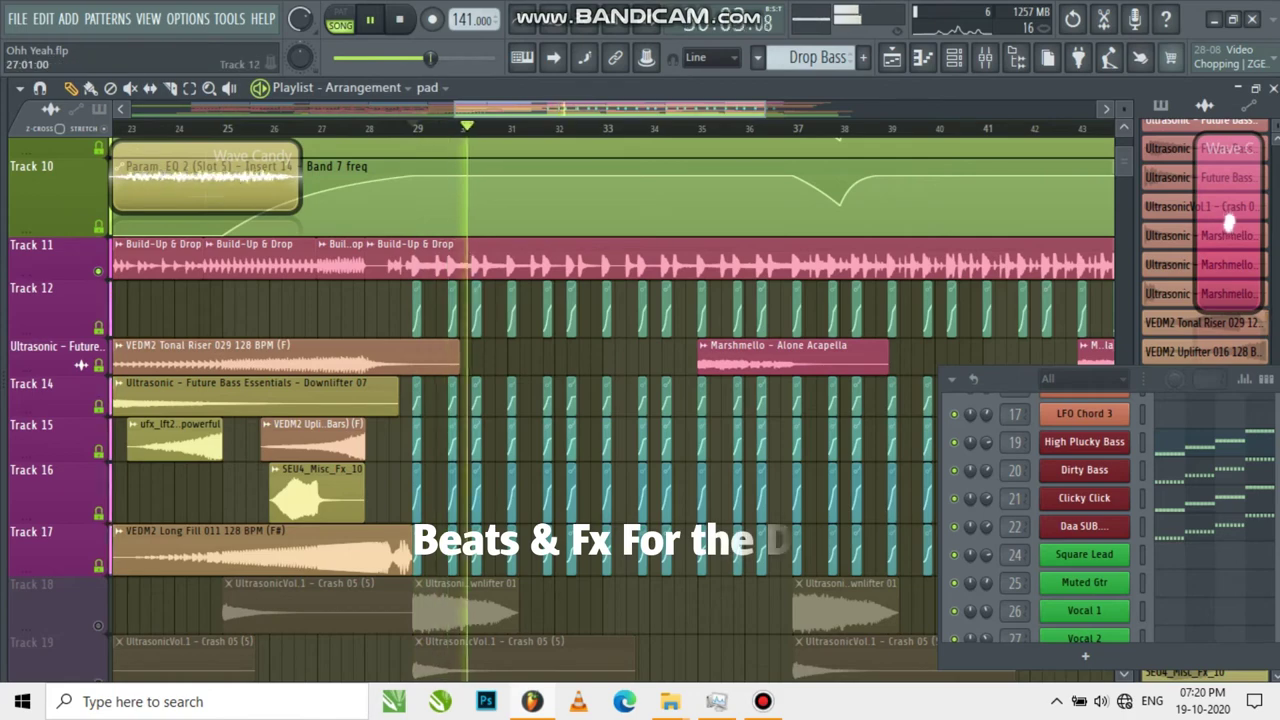
pyautogui.scroll(2, 490, 308)
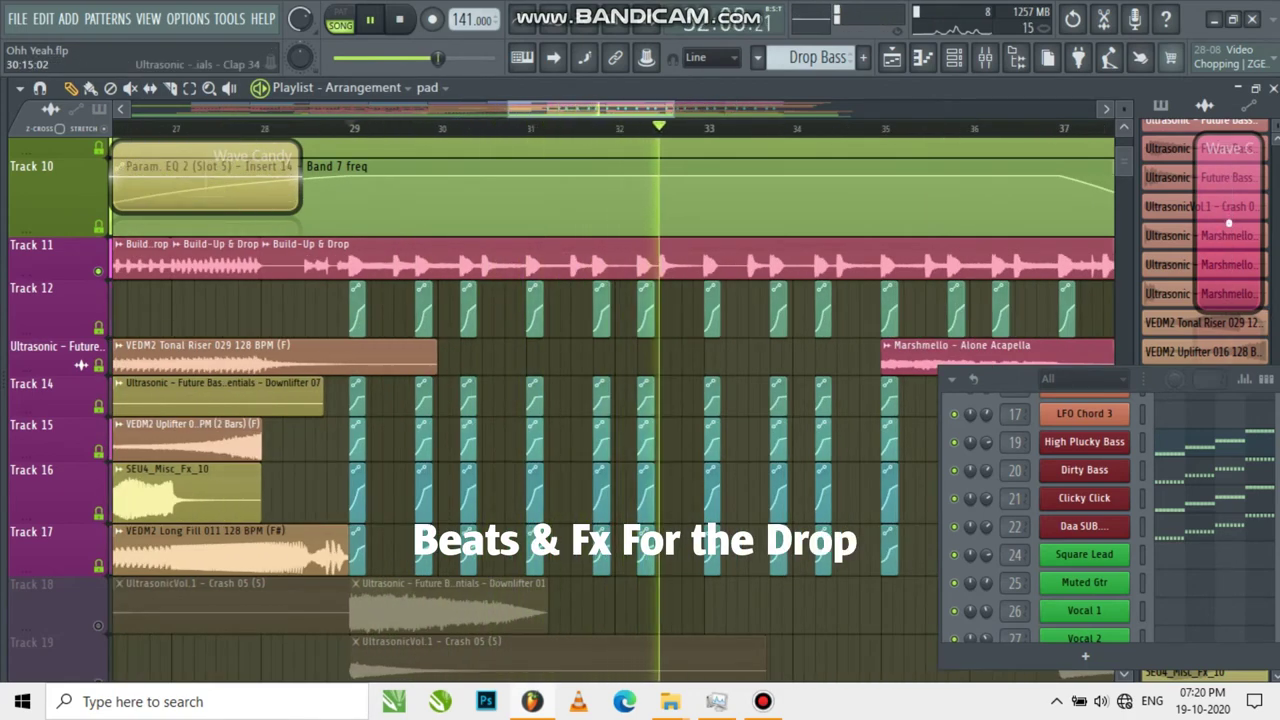
pyautogui.press('space')
# - Unmute Tracks 18 to 21 to add the downlifter, crashes and sweep while playing the drop from bar 29
pyautogui.scroll(-3, 560, 400)
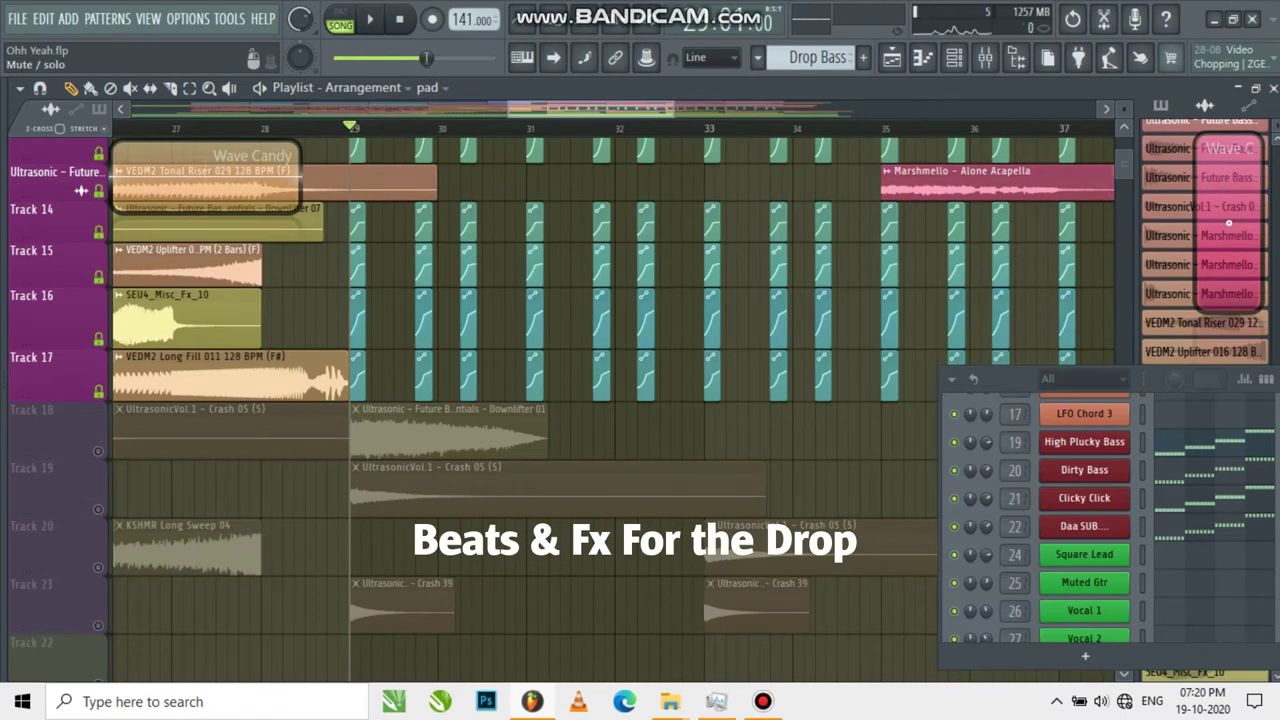
pyautogui.click(98, 452)
pyautogui.press('space')
pyautogui.click(98, 510)
pyautogui.click(98, 626)
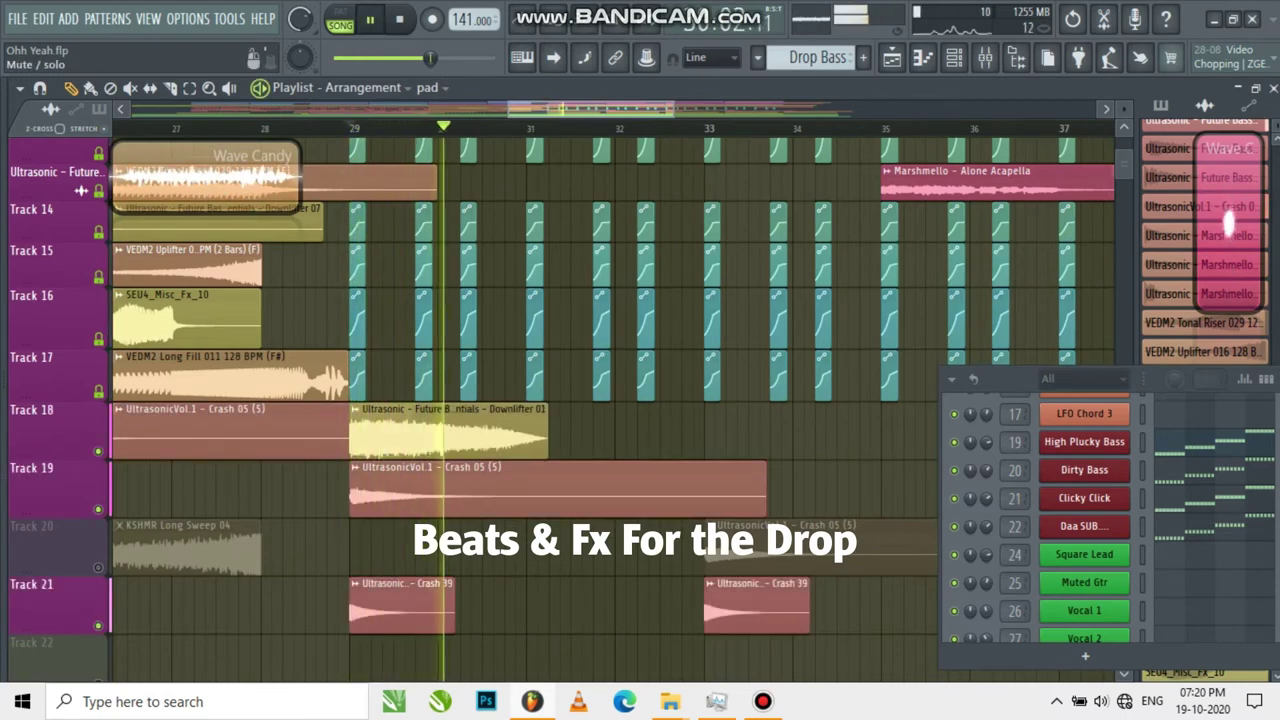
pyautogui.scroll(-2, 98, 626)
pyautogui.click(98, 451)
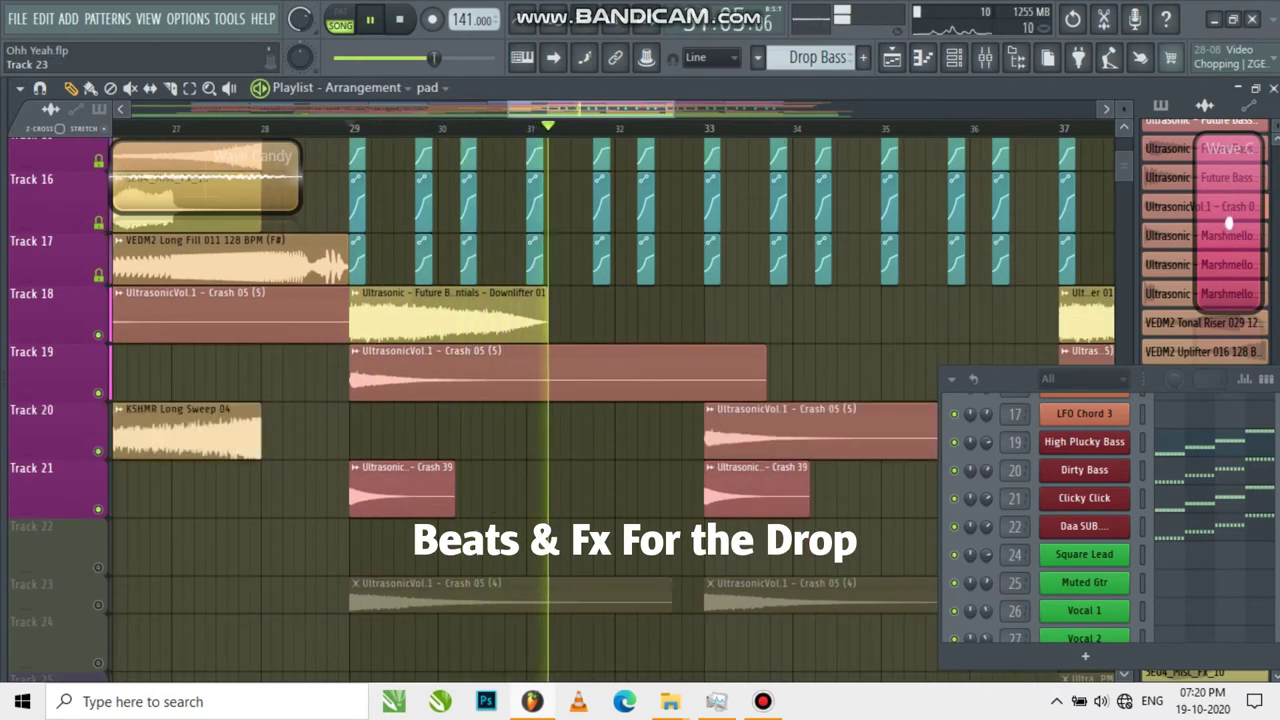
# - Unmute Track 23 with the extra crashes and Track 26 with the crowd effect during drop playback
pyautogui.click(98, 605)
pyautogui.scroll(-3, 98, 605)
pyautogui.click(98, 605)
pyautogui.scroll(-5, 221, 526)
pyautogui.click(98, 570)
# - Follow the drop playback and examine how the beats, automation clips, vocal chops and effects line up across Tracks 10 to 28
pyautogui.scroll(5, 261, 512)
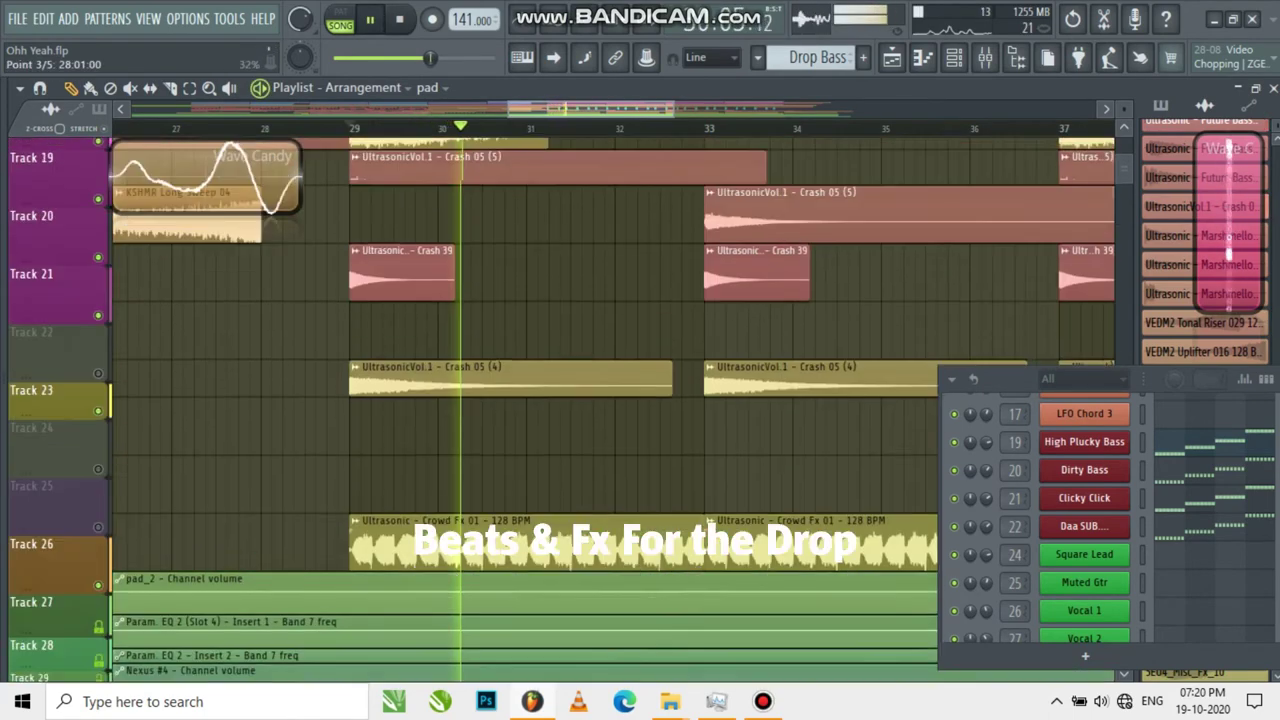
pyautogui.scroll(5, 610, 410)
pyautogui.scroll(4, 610, 410)
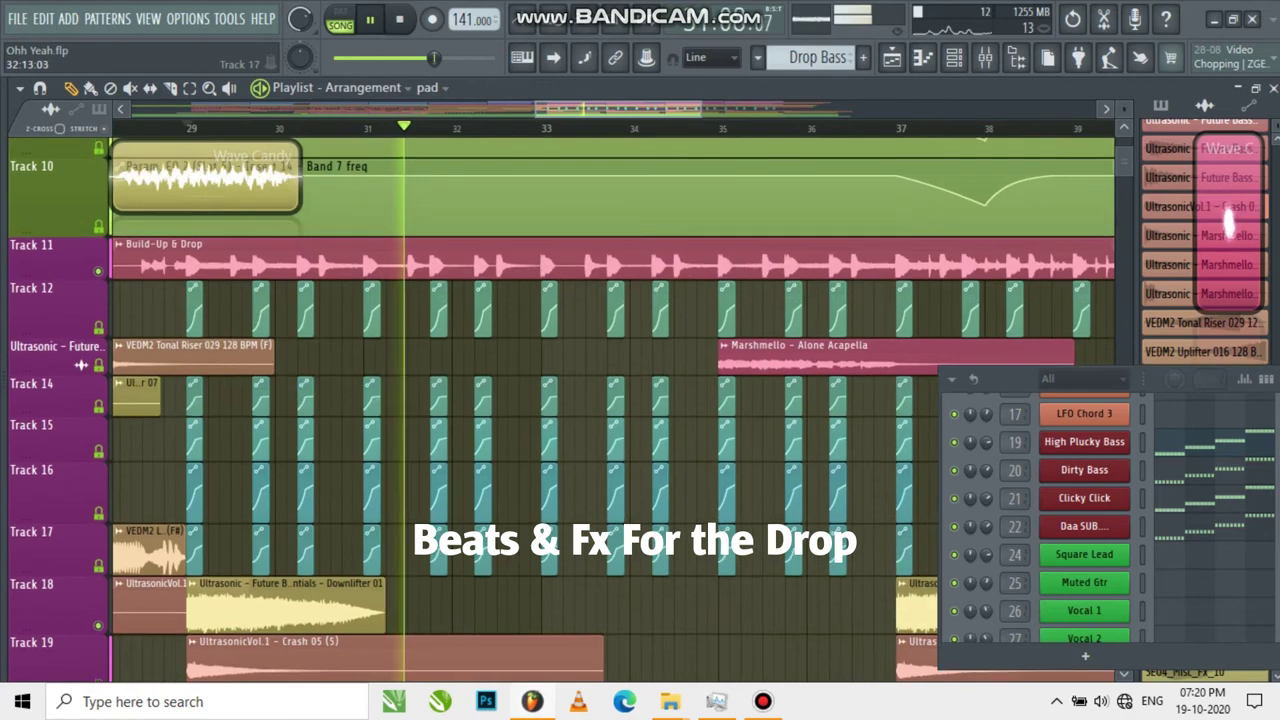
pyautogui.scroll(-1, 560, 530)
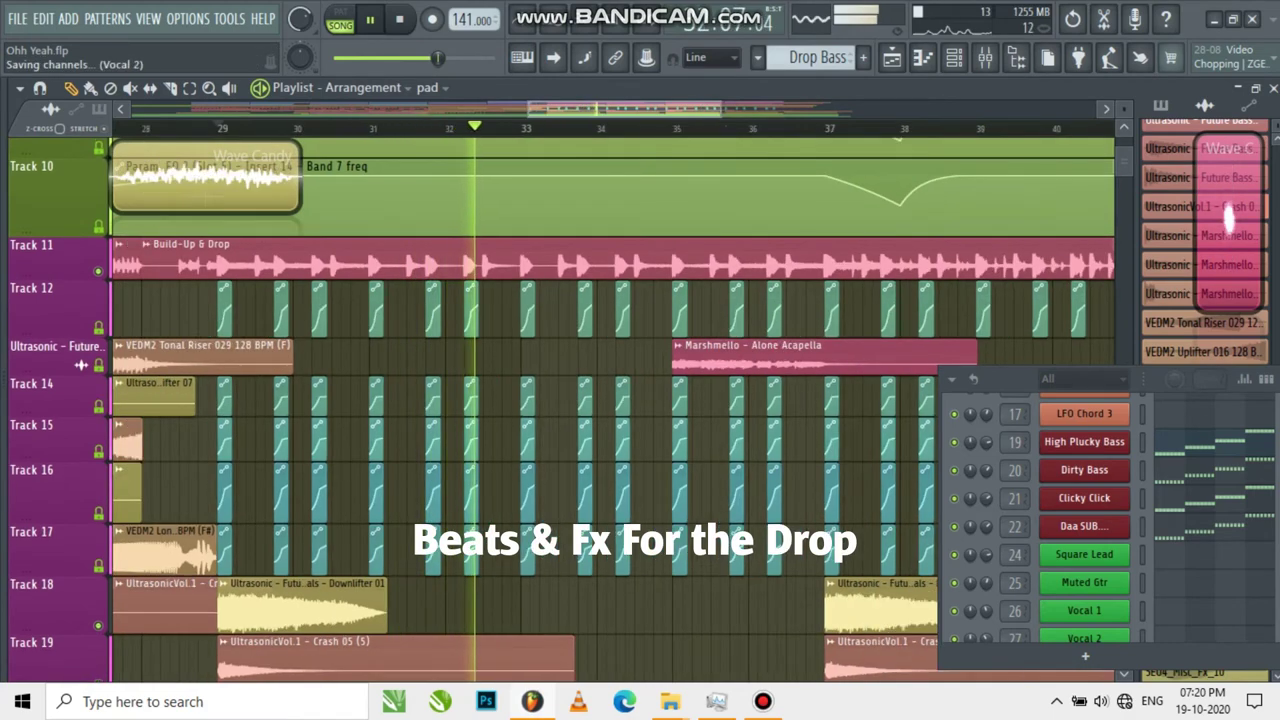
pyautogui.scroll(1, 600, 605)
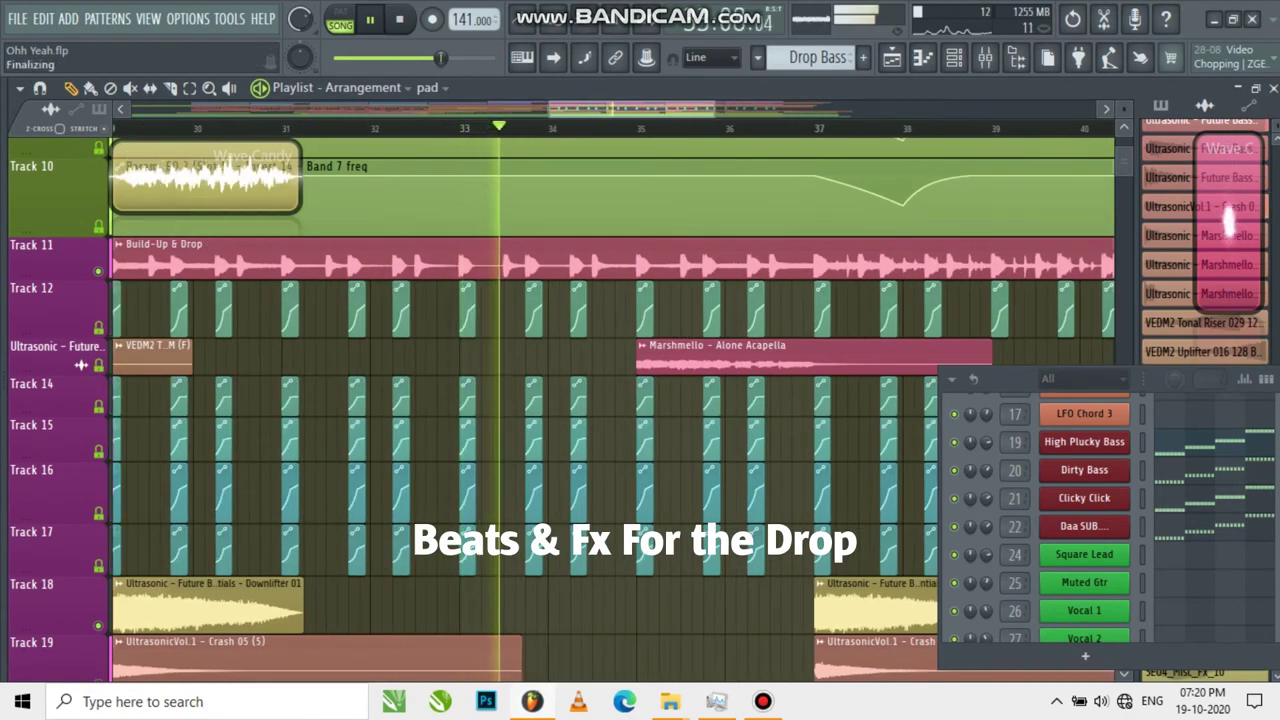
pyautogui.scroll(-2, 340, 350)
pyautogui.scroll(-2, 340, 350)
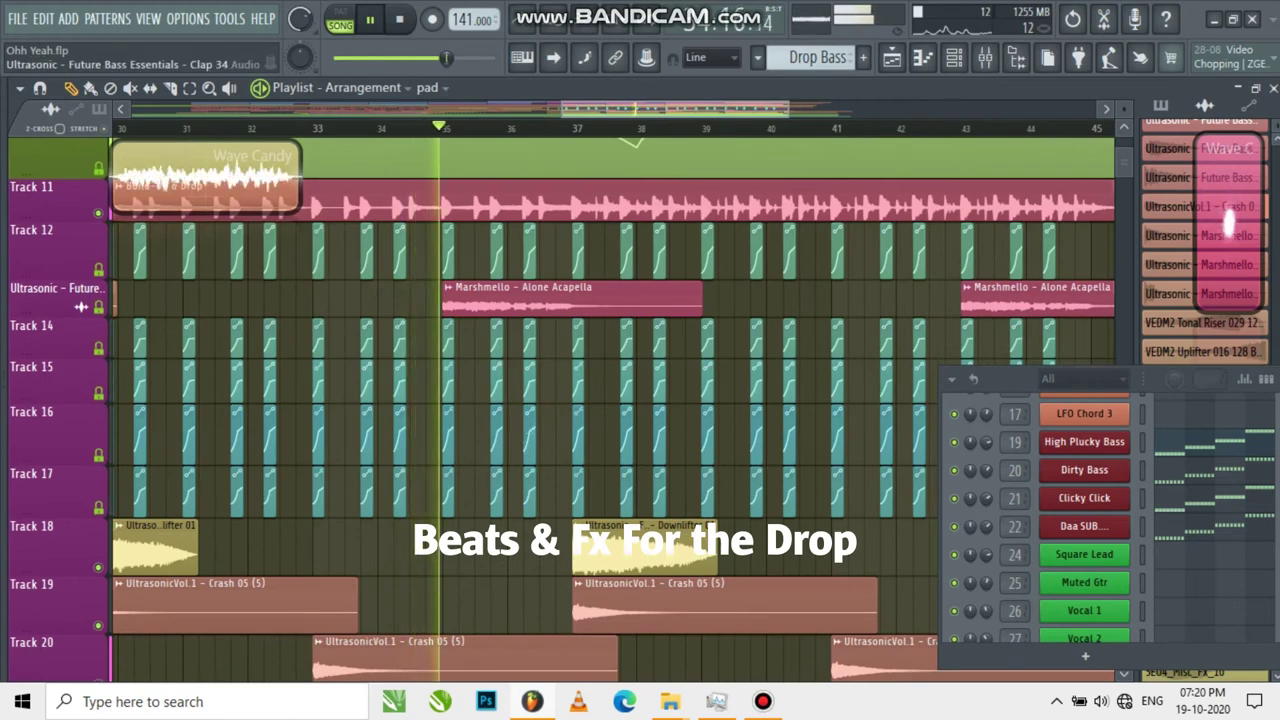
pyautogui.scroll(-8, 560, 420)
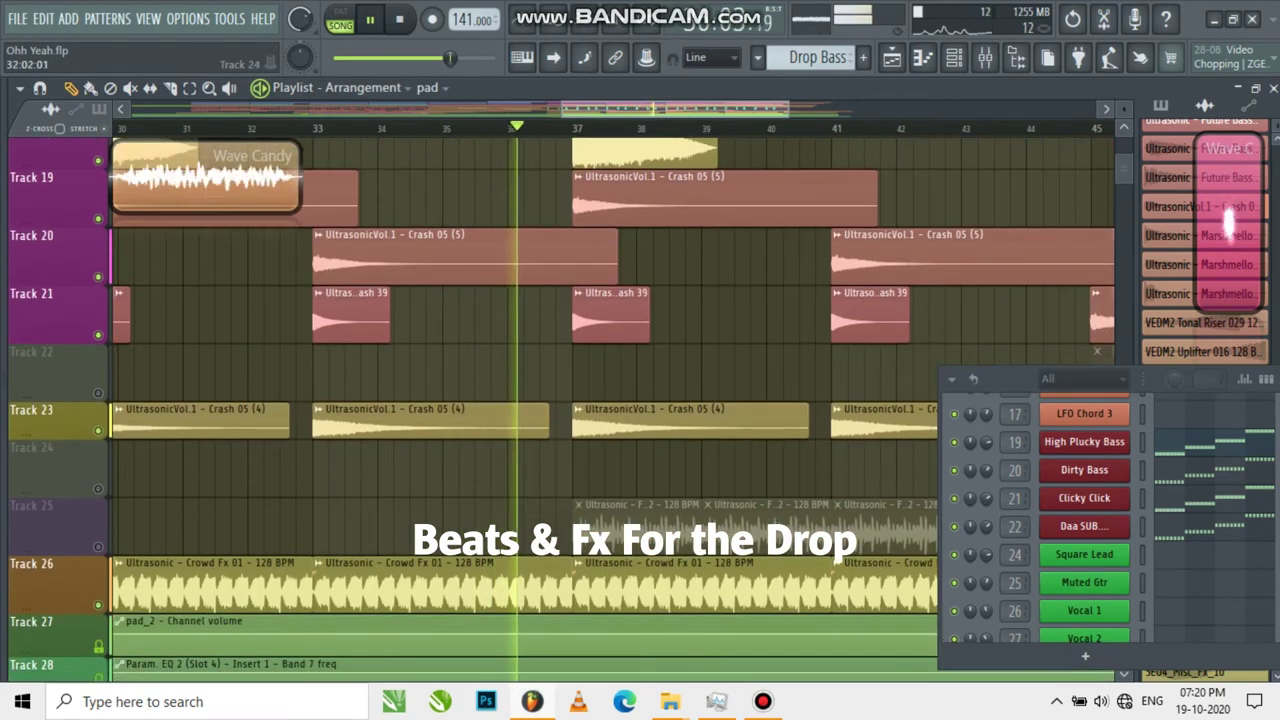
# - Unmute Track 25 with the Ultrasonic 128 BPM loops and Track 22 with the extra crash while the drop plays
pyautogui.scroll(-2, 360, 468)
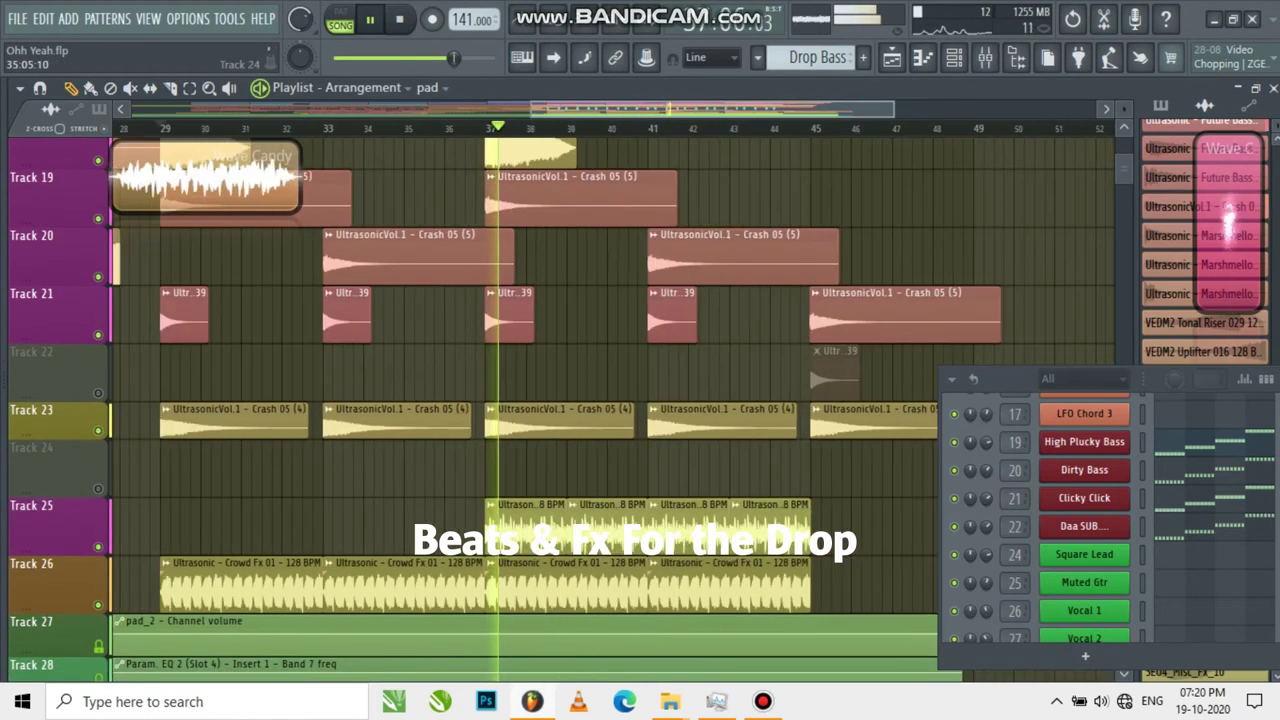
pyautogui.scroll(2, 612, 468)
pyautogui.scroll(3, 560, 400)
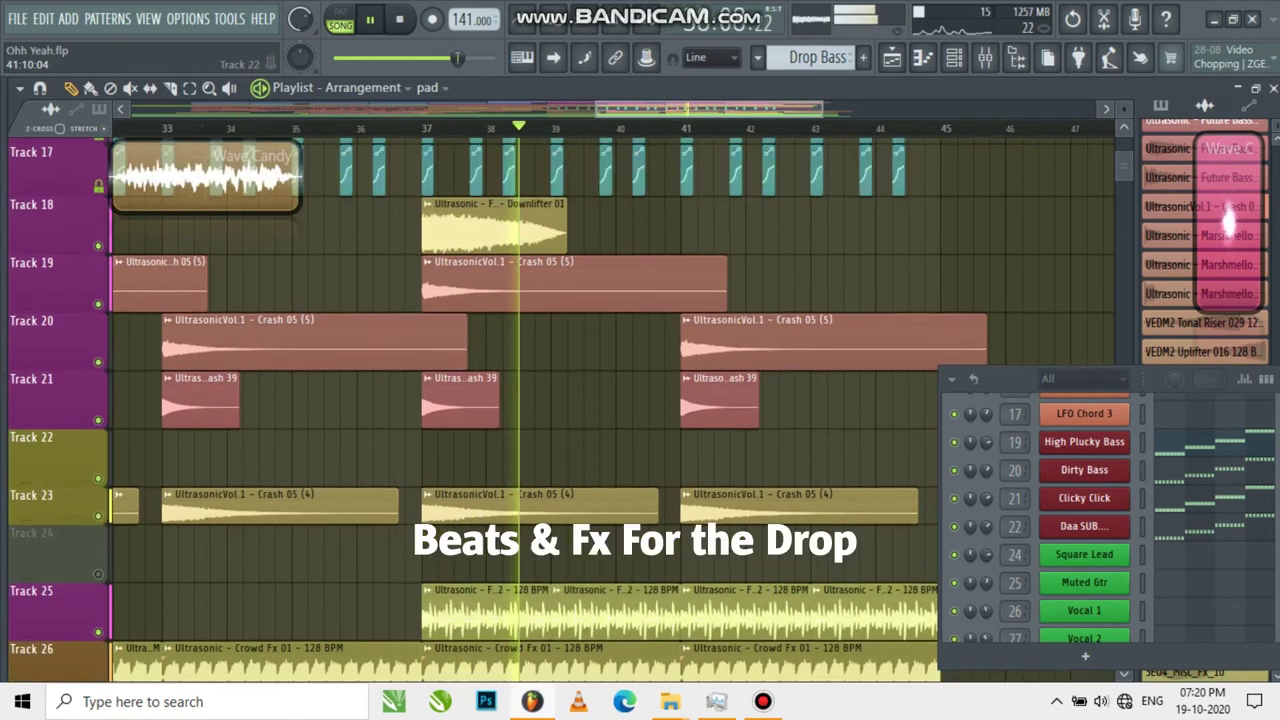
pyautogui.scroll(-2, 370, 400)
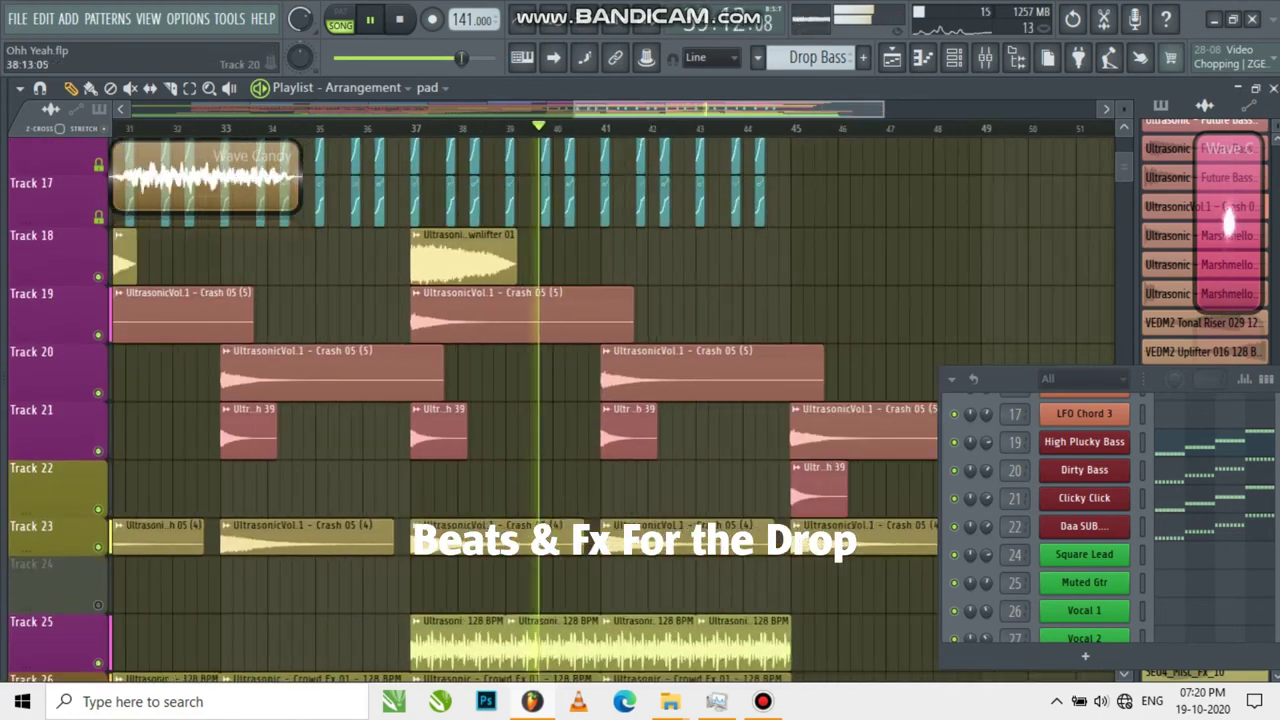
pyautogui.scroll(5, 370, 400)
pyautogui.scroll(-7, 368, 375)
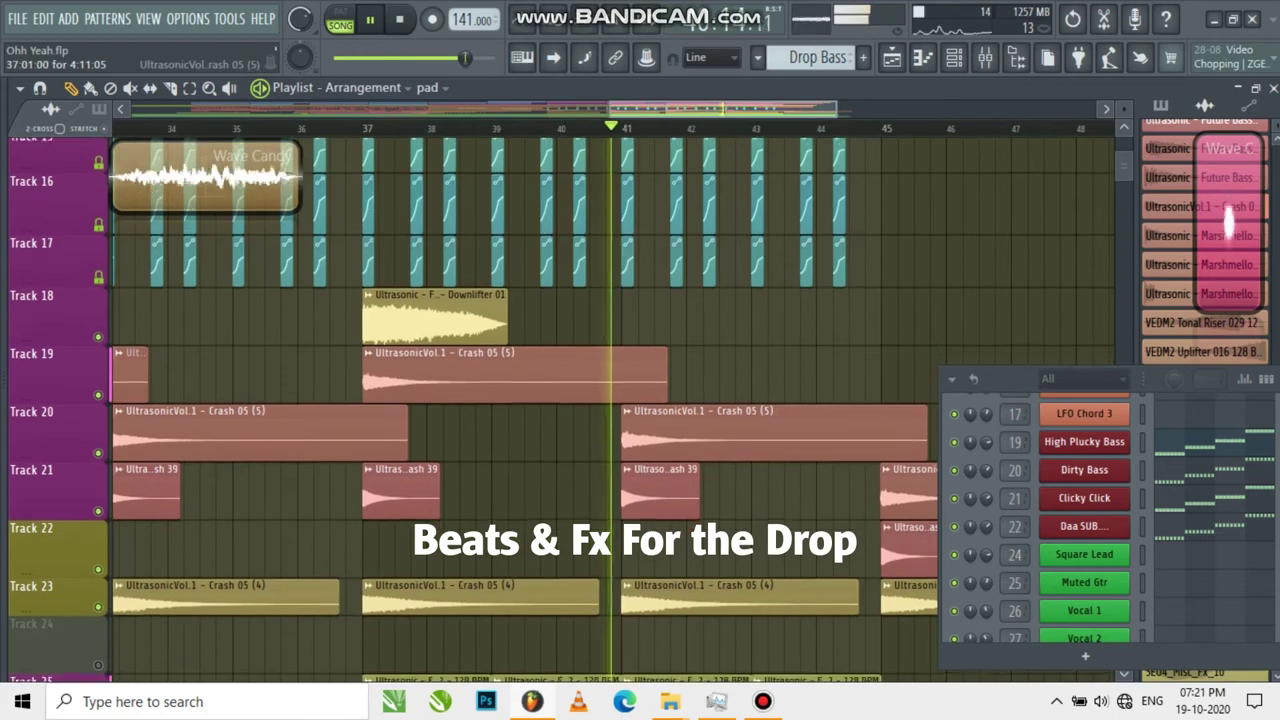
pyautogui.scroll(6, 368, 375)
pyautogui.scroll(3, 560, 400)
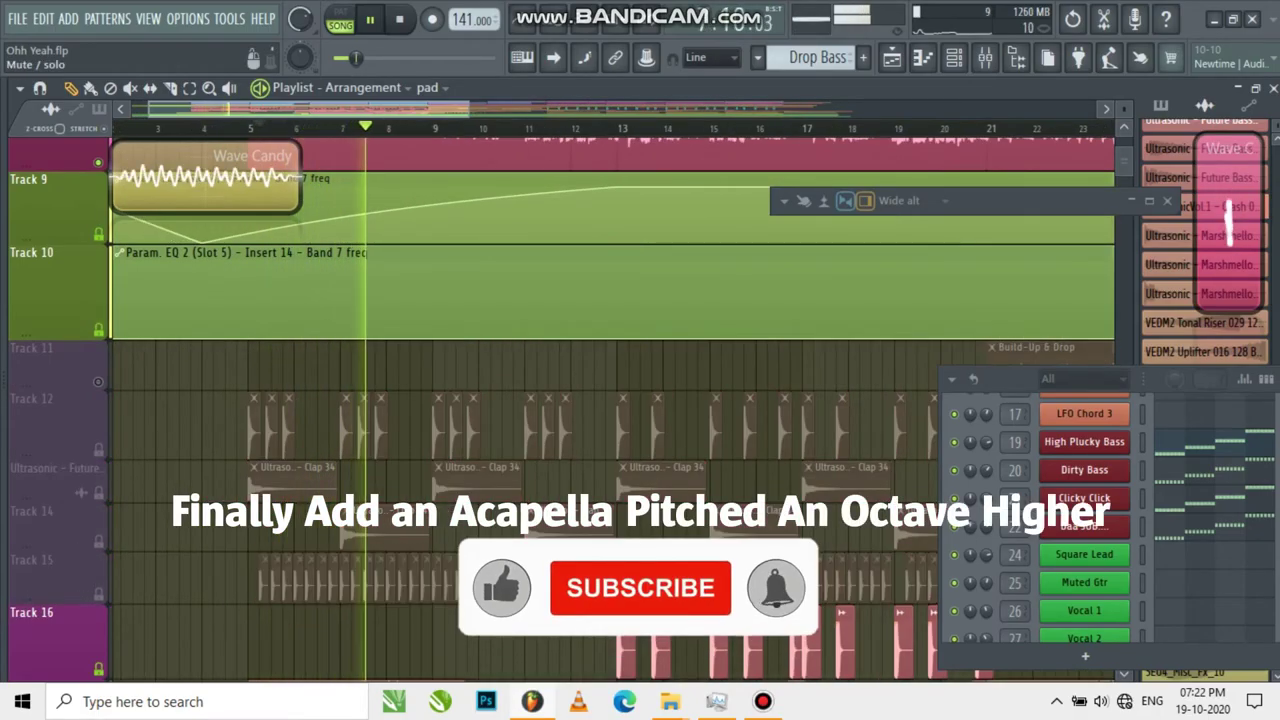
# - Mute Tracks 16 and 17 while playing the Marshmello - Alone Acapella on Track 8 through the verse and build-up
pyautogui.scroll(3, 560, 400)
pyautogui.scroll(-2, 180, 415)
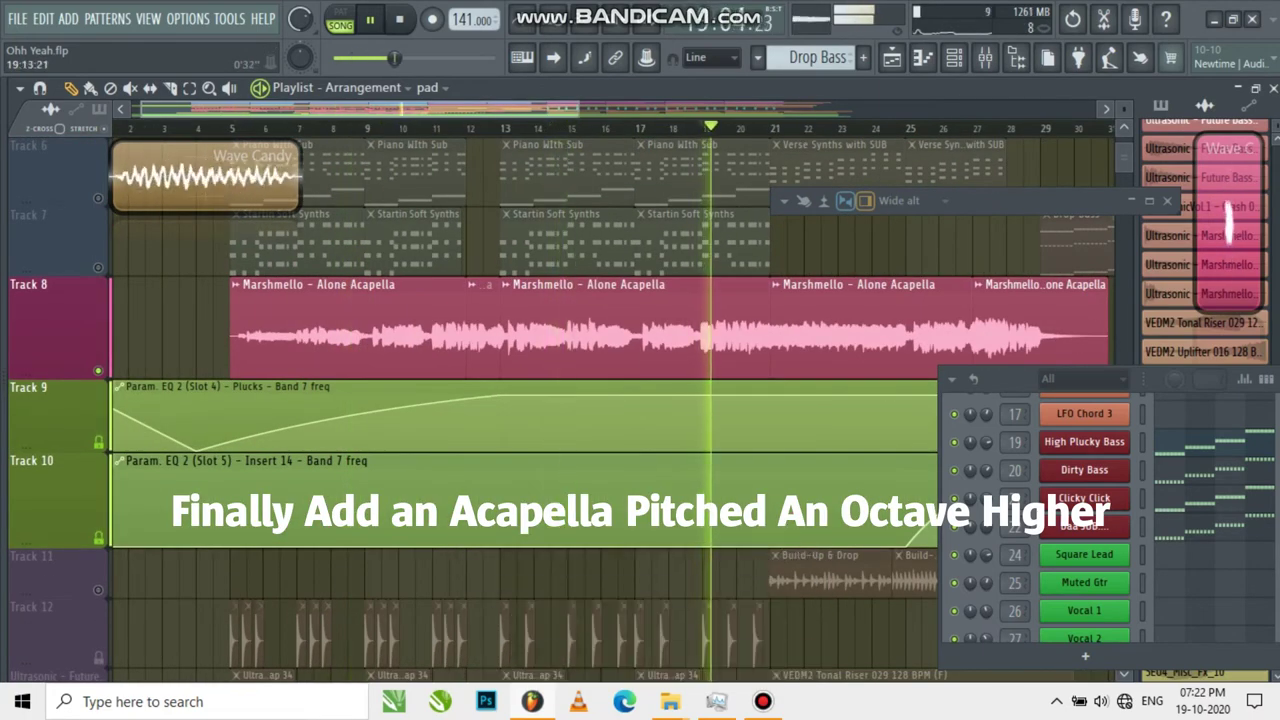
pyautogui.scroll(-5, 560, 400)
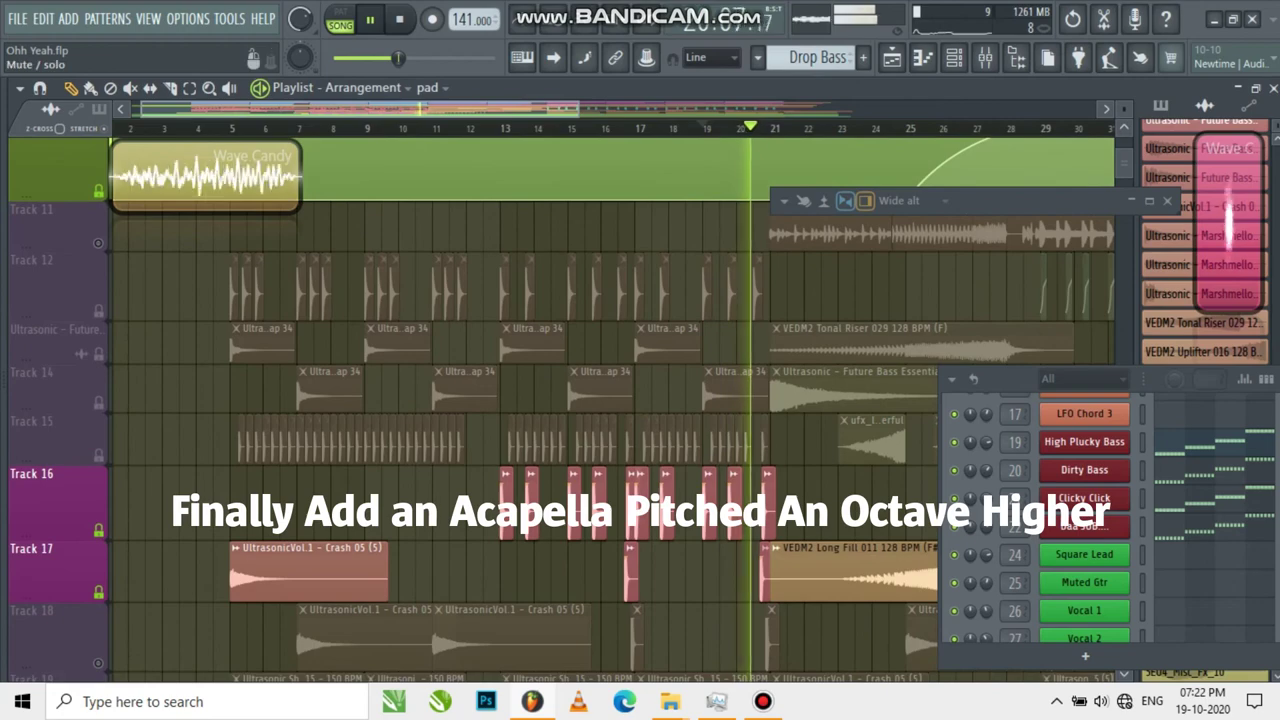
pyautogui.click(98, 592)
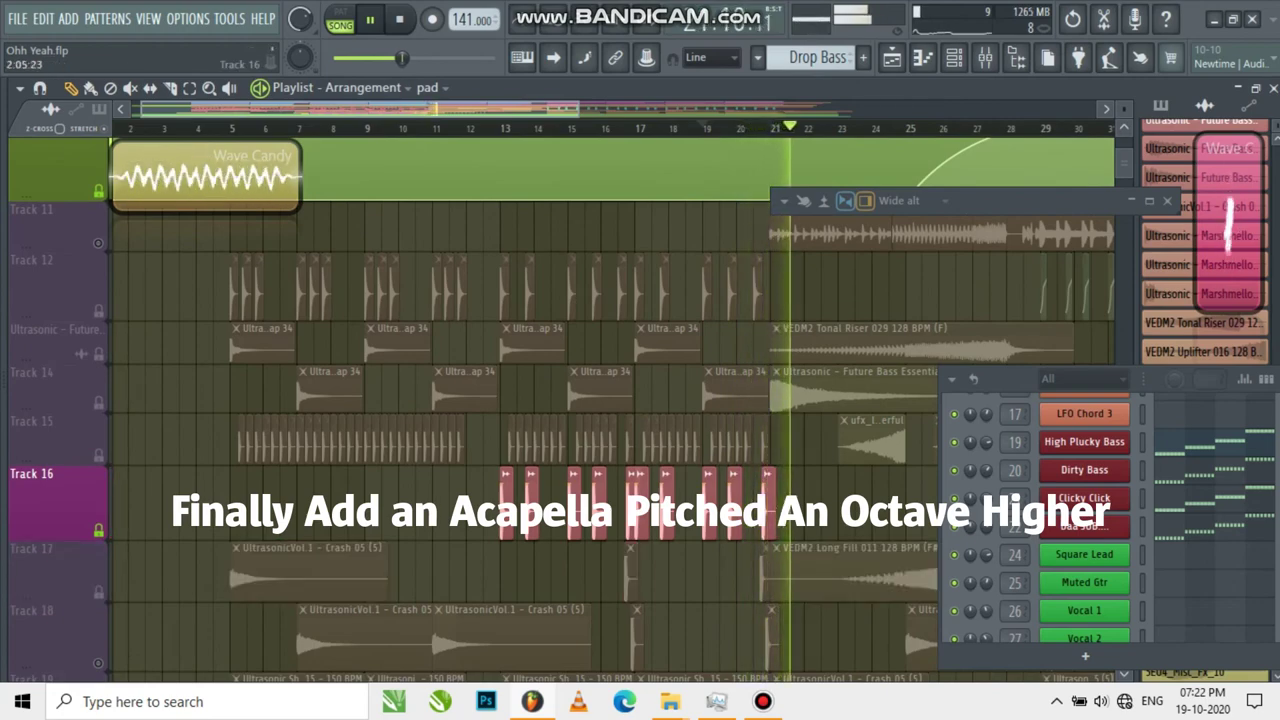
pyautogui.scroll(2, 470, 420)
pyautogui.scroll(4, 480, 505)
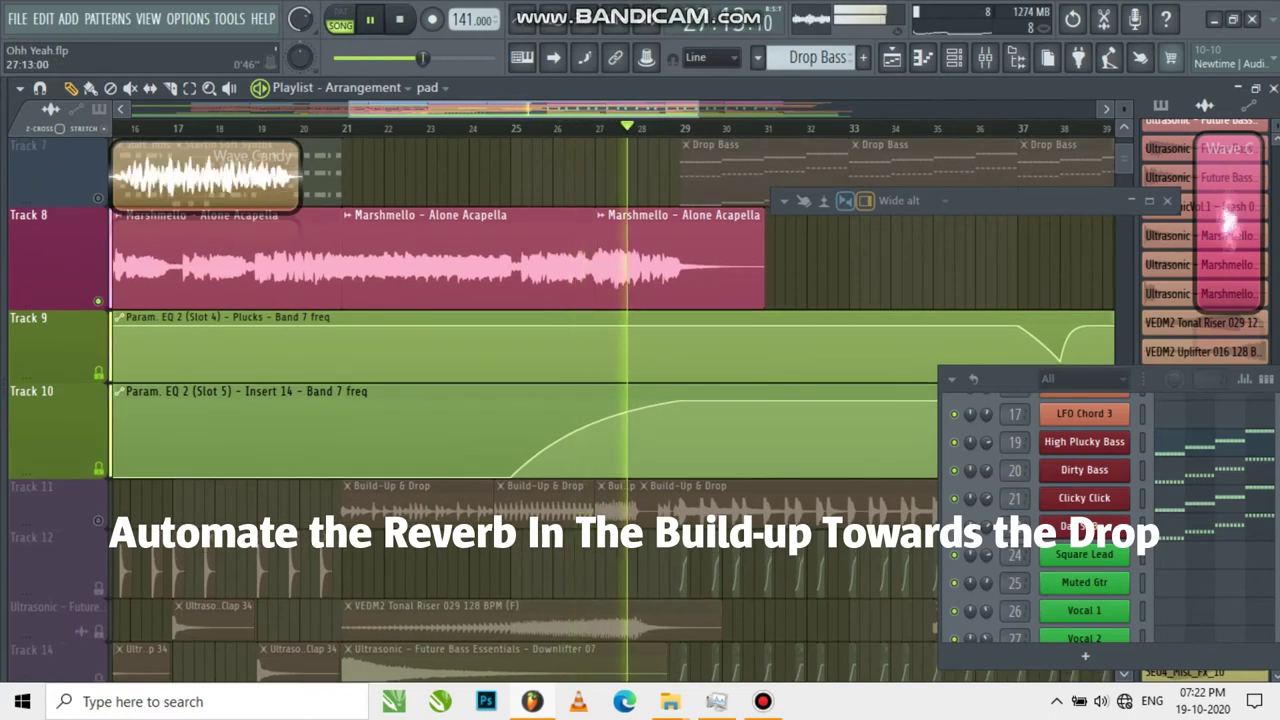
pyautogui.scroll(-5, 670, 410)
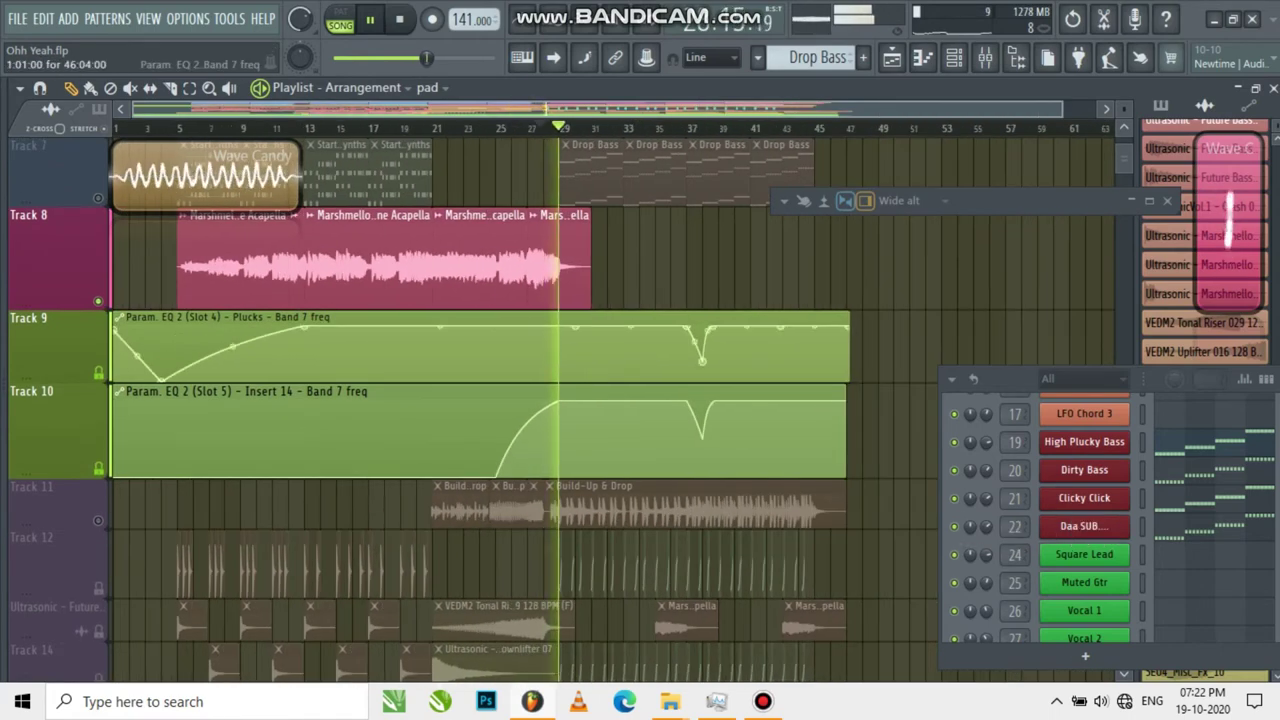
# - Mute the acapella, enable the Drop Bass and sidechain automation tracks, and play the drop from bar 29
pyautogui.press('space')
pyautogui.scroll(3, 688, 410)
pyautogui.scroll(-3, 690, 390)
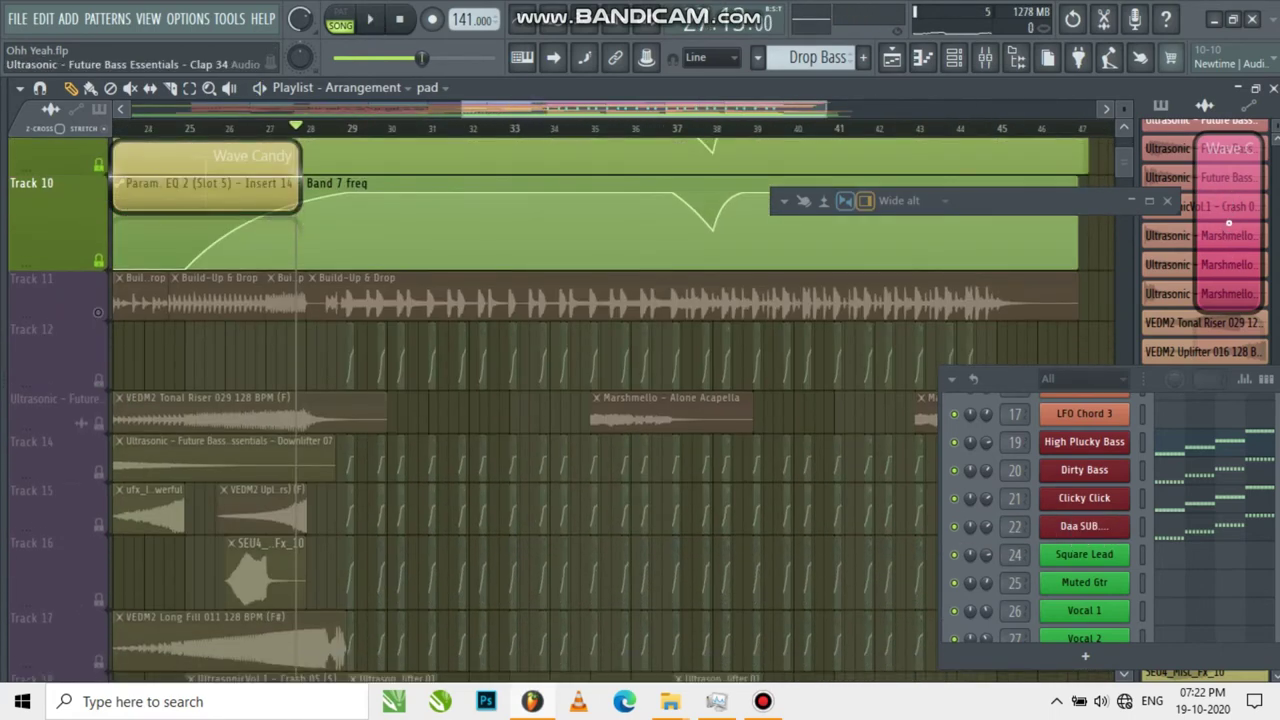
pyautogui.click(82, 422)
pyautogui.click(592, 128)
pyautogui.press('space')
pyautogui.scroll(-3, 575, 300)
pyautogui.scroll(2, 610, 350)
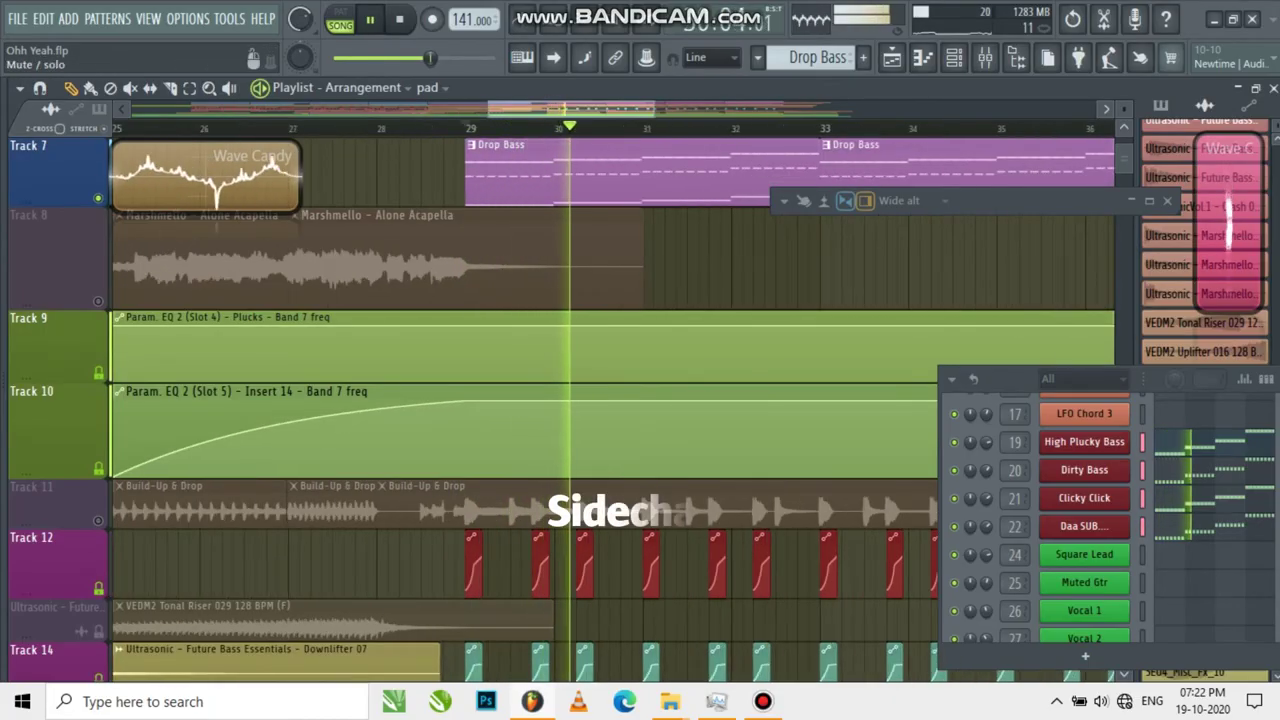
# - Compare the sidechained bass and LFO chords with and without Track 11's beats during drop playback
pyautogui.click(98, 521)
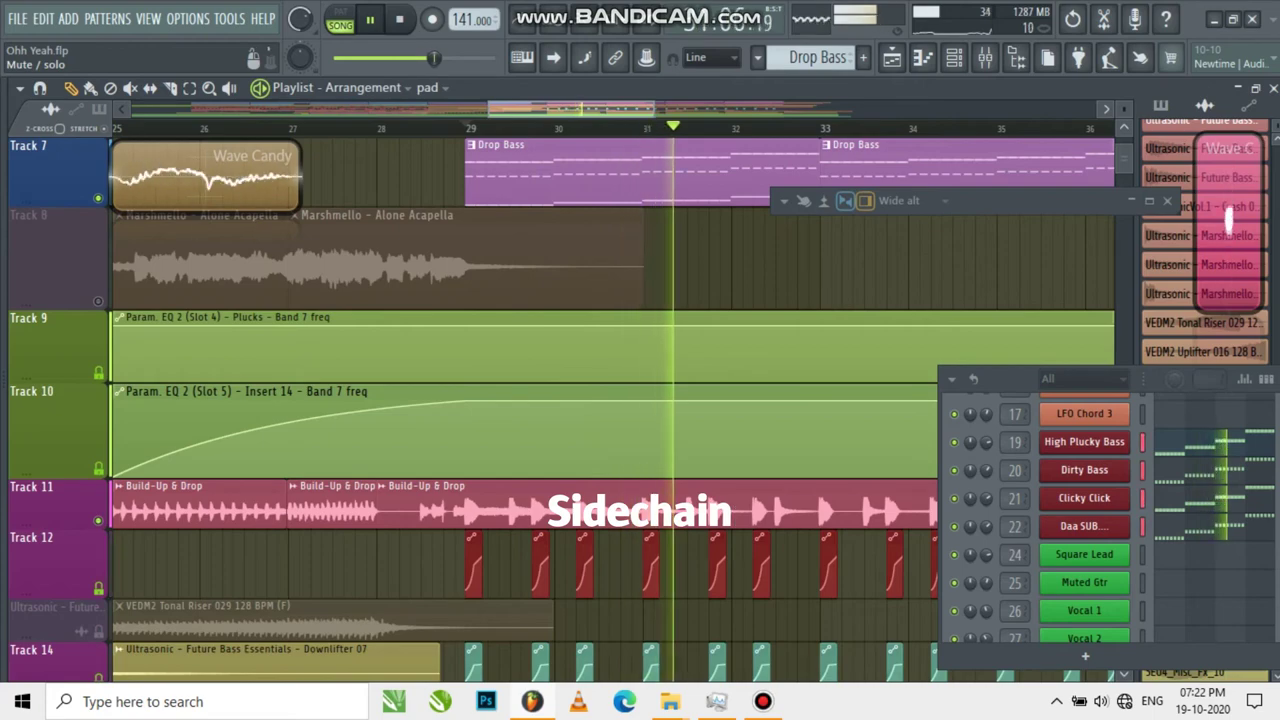
pyautogui.click(98, 521)
pyautogui.scroll(6, 571, 409)
pyautogui.scroll(-6, 571, 409)
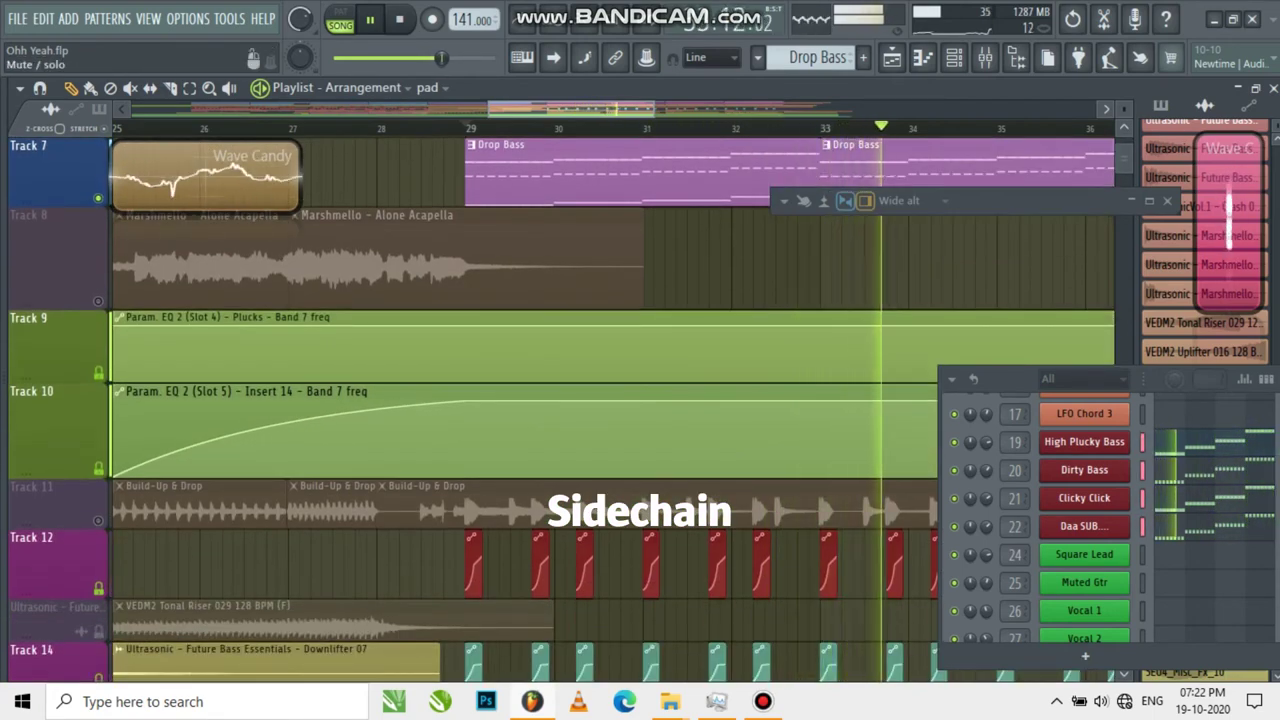
pyautogui.scroll(2, 571, 409)
pyautogui.scroll(-2, 571, 409)
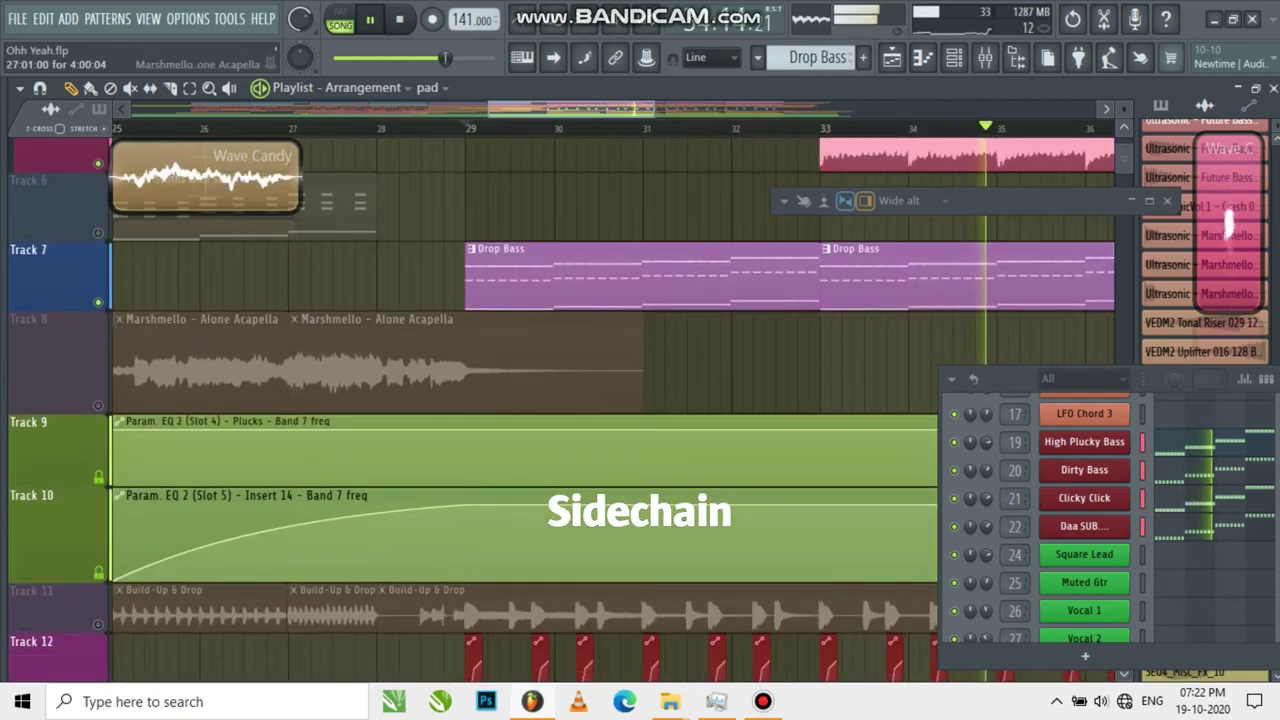
pyautogui.click(98, 521)
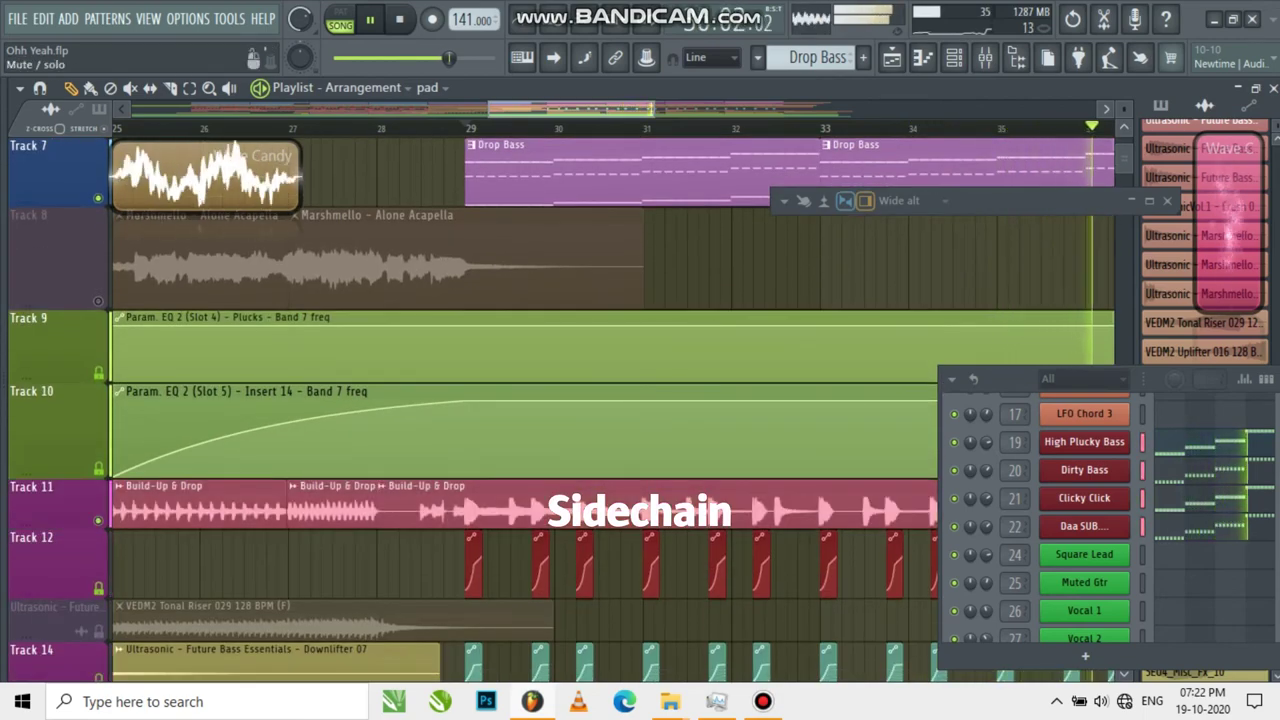
pyautogui.click(98, 521)
pyautogui.scroll(6, 363, 256)
pyautogui.press('space')
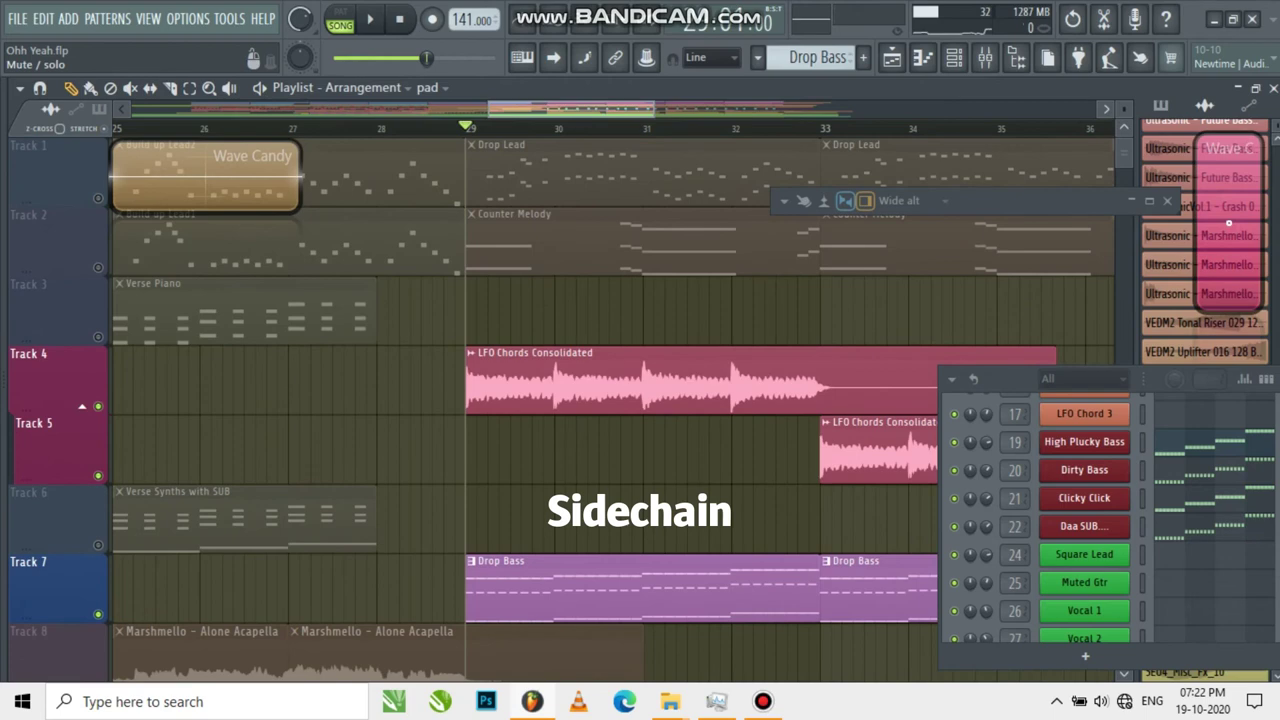
# - Replay the sidechained drop from bar 29 and unmute Track 1 with the Drop Lead
pyautogui.press('space')
pyautogui.scroll(-6, 560, 400)
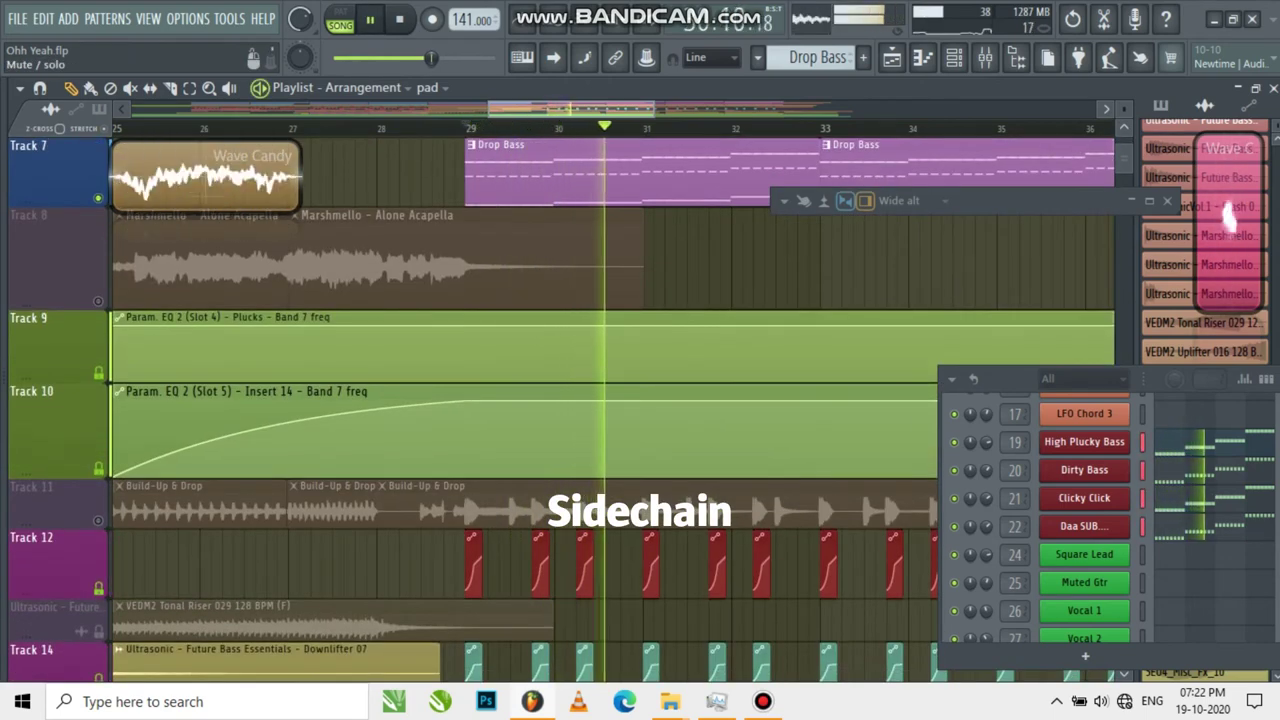
pyautogui.click(98, 521)
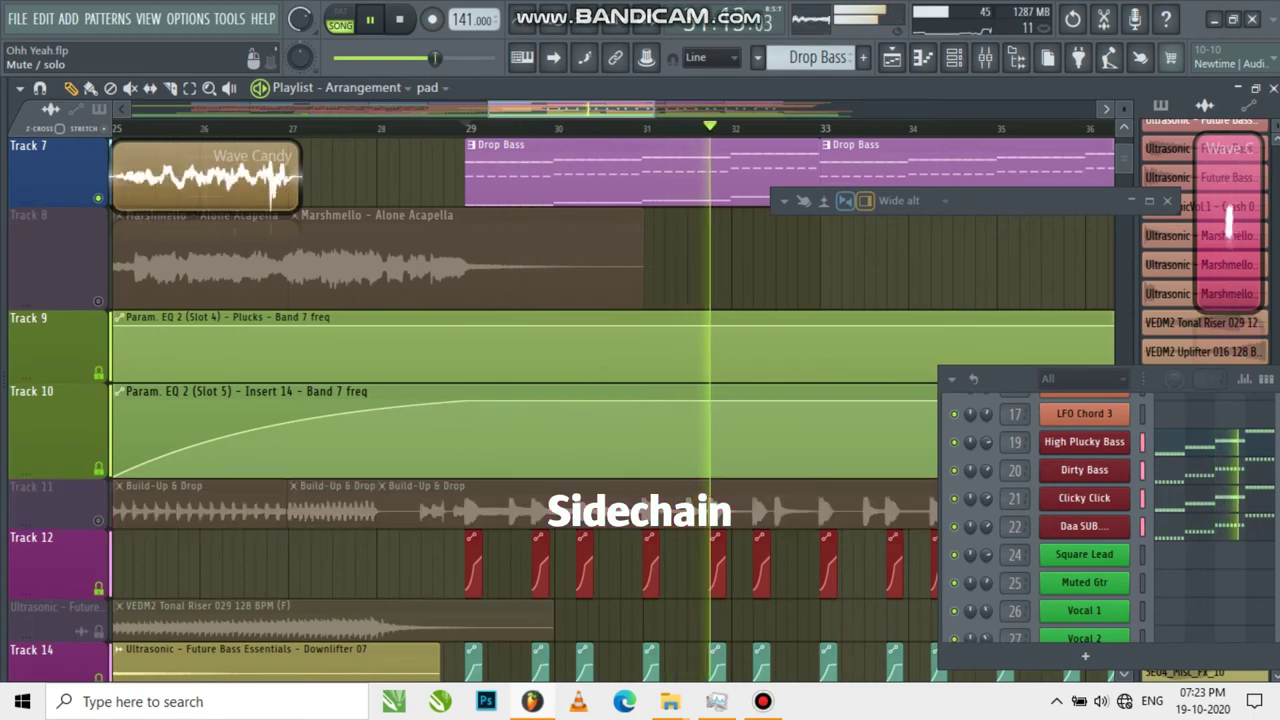
pyautogui.scroll(6, 711, 483)
pyautogui.press('space')
pyautogui.scroll(-3, 284, 312)
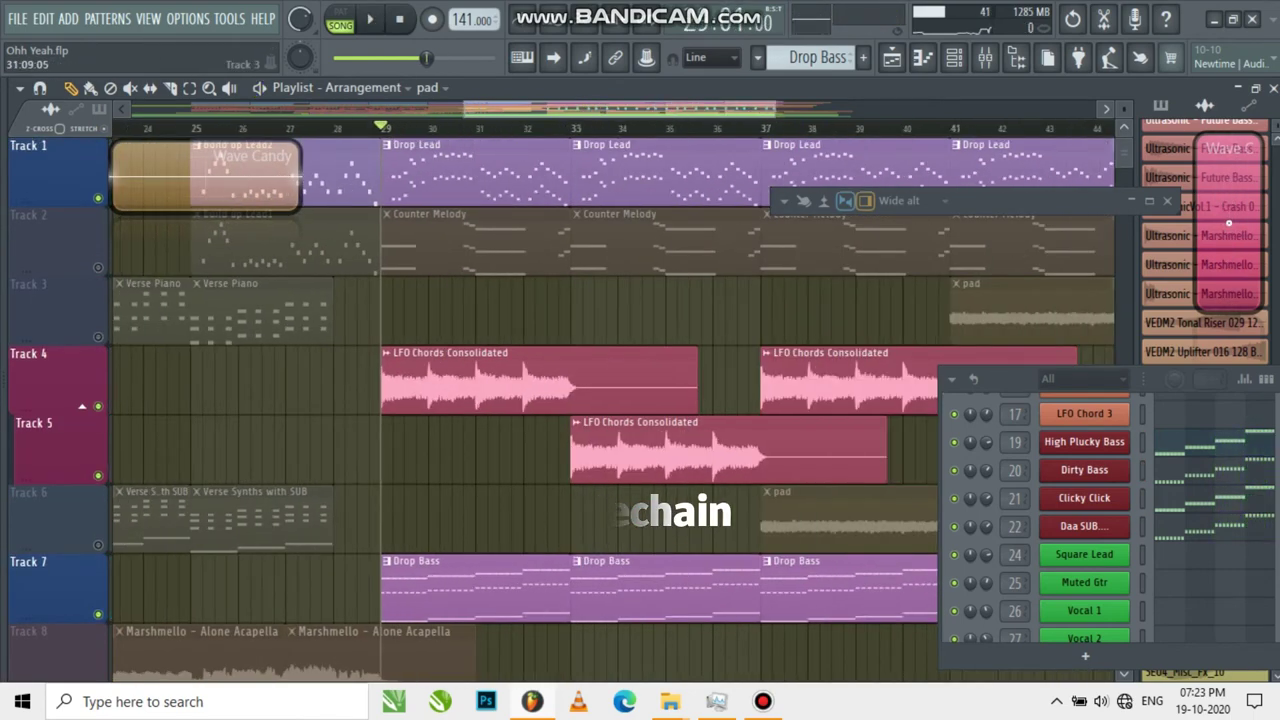
# - Solo Track 2 and play its Counter Melody clips from bar 29
pyautogui.rightClick(98, 268)
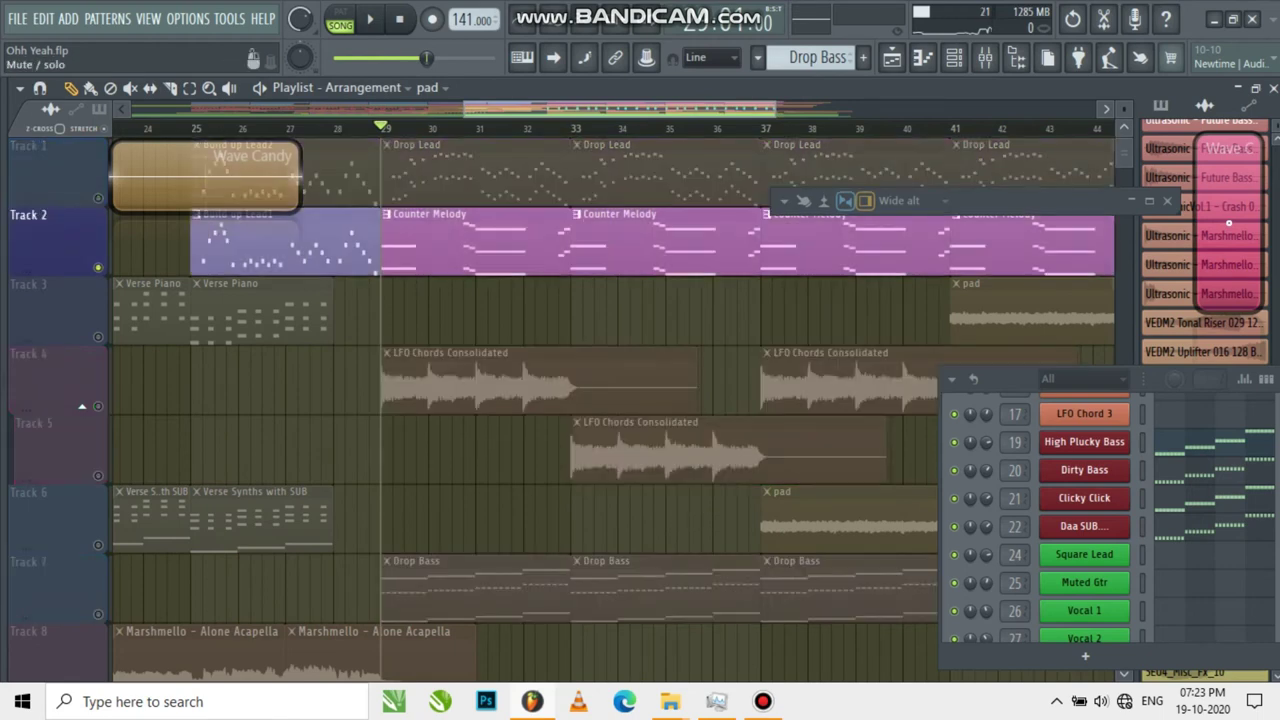
pyautogui.scroll(5, 1228, 222)
pyautogui.press('space')
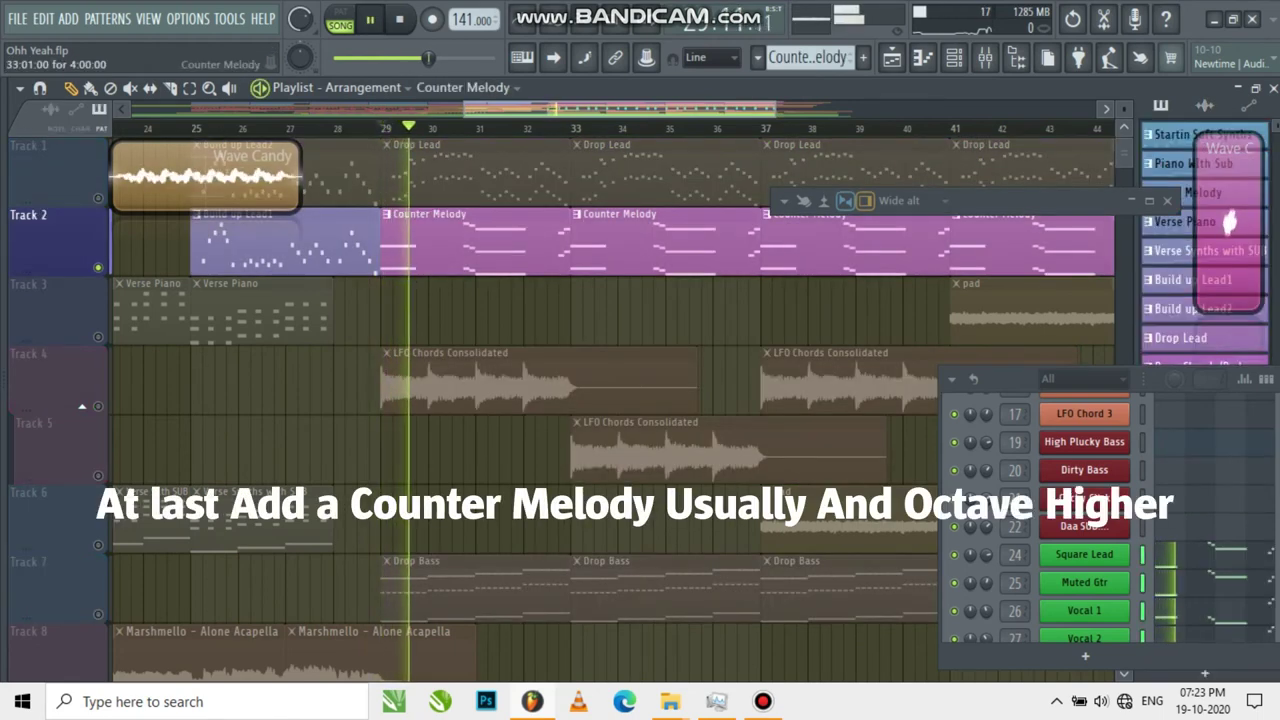
pyautogui.scroll(-3, 1217, 510)
pyautogui.rightClick(954, 498)
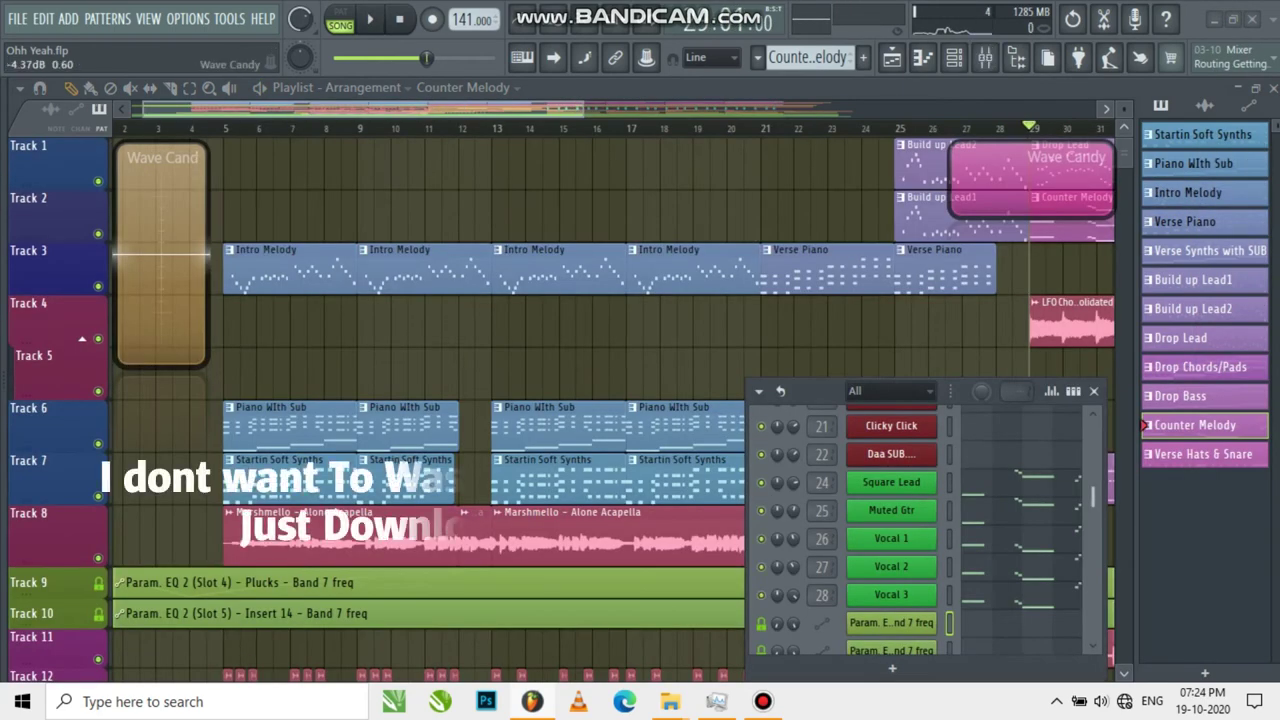
# - View the mixer briefly, close it along with the channel rack, and save the project
pyautogui.press('F9')
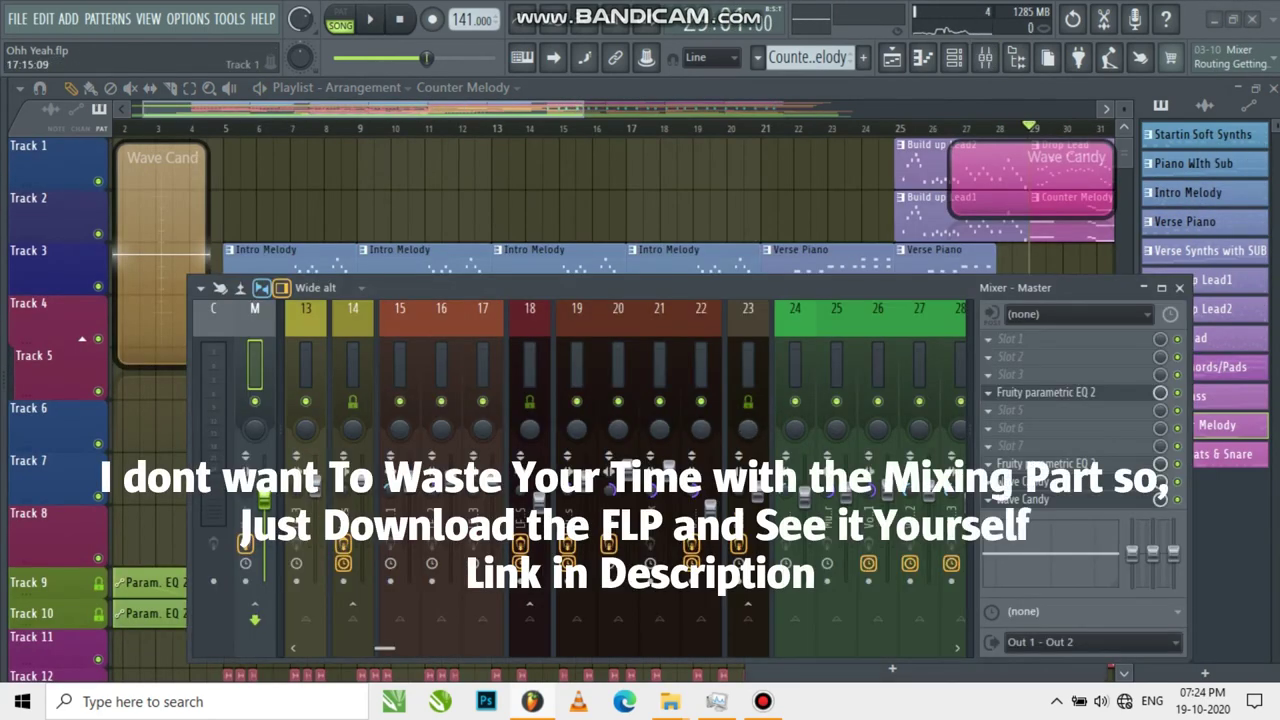
pyautogui.press('F9')
pyautogui.click(1094, 391)
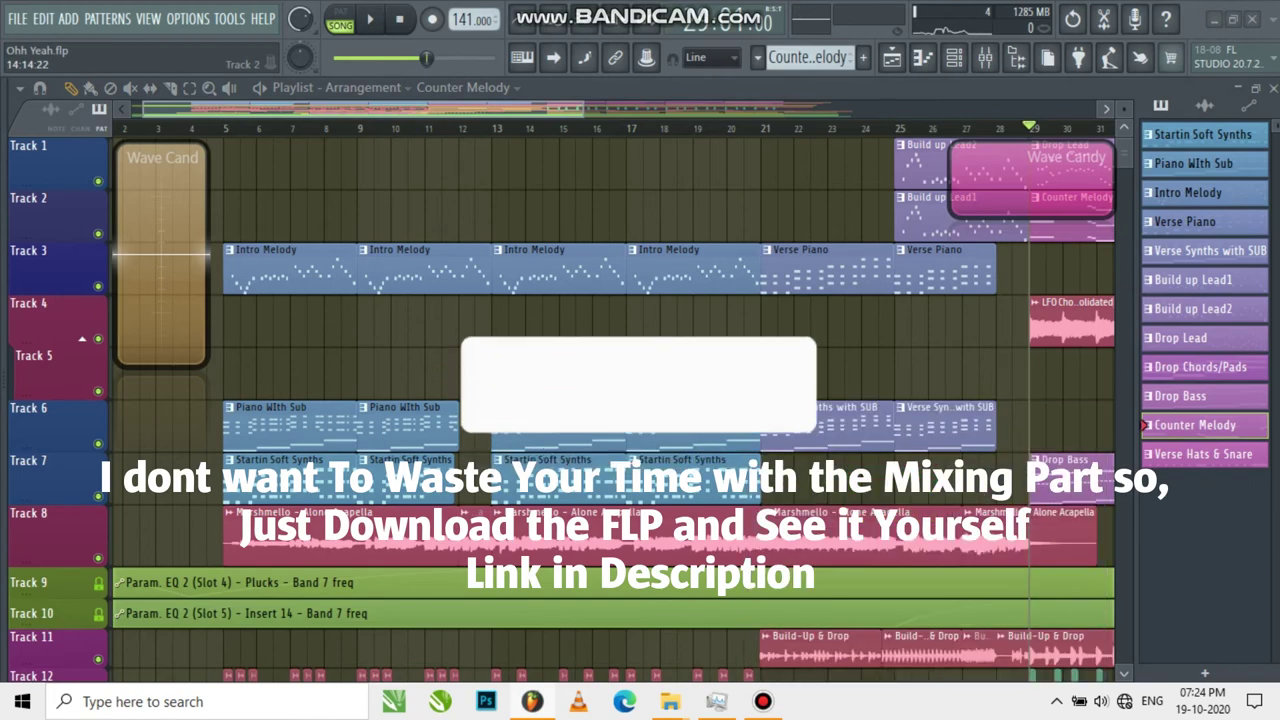
pyautogui.hotkey('ctrl', 's')
# - Unmute the Clap 34 track and start full-song playback from just before bar 5 with auto-scrolling on
pyautogui.scroll(4, 370, 370)
pyautogui.scroll(2, 139, 374)
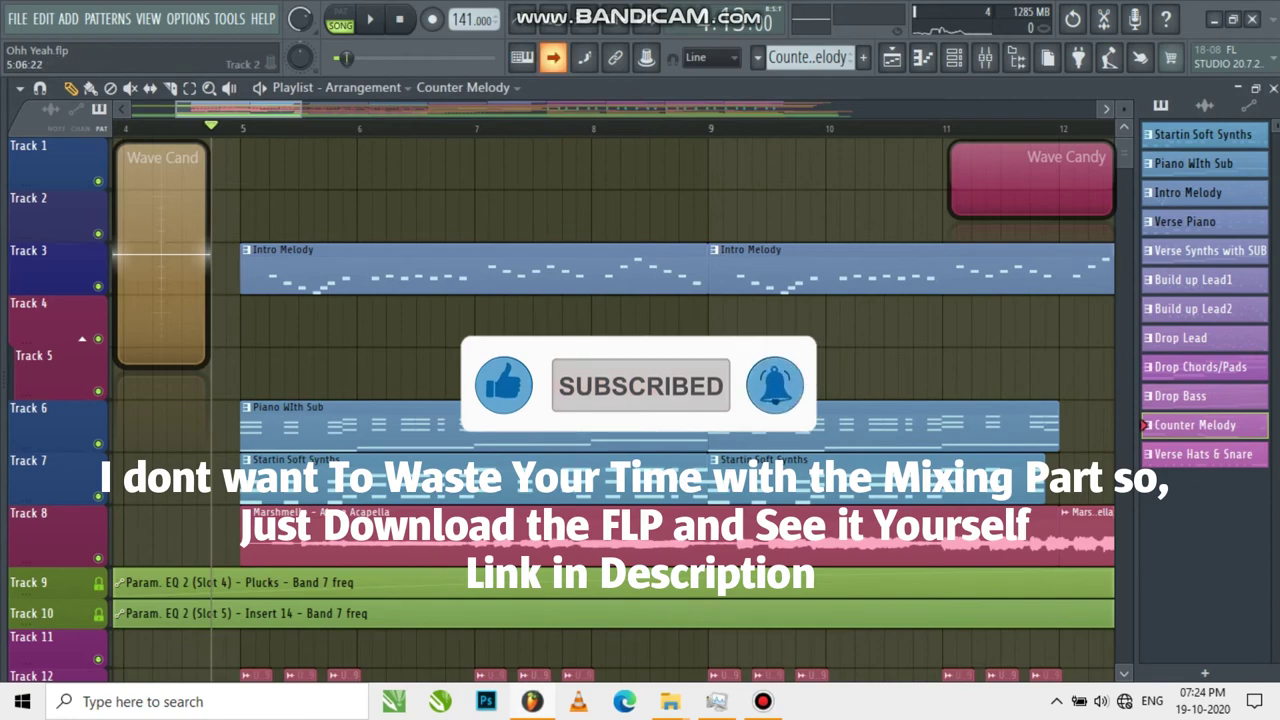
pyautogui.scroll(1, 160, 255)
pyautogui.scroll(-1, 160, 255)
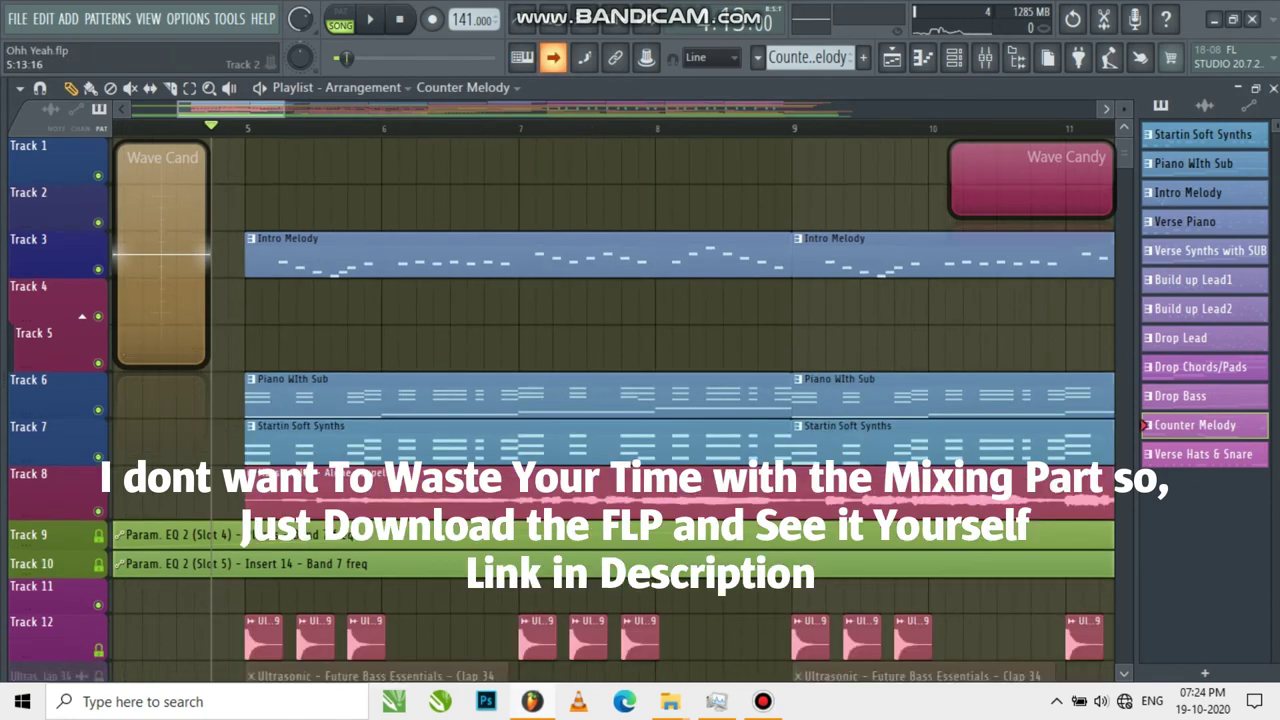
pyautogui.scroll(-1, 160, 255)
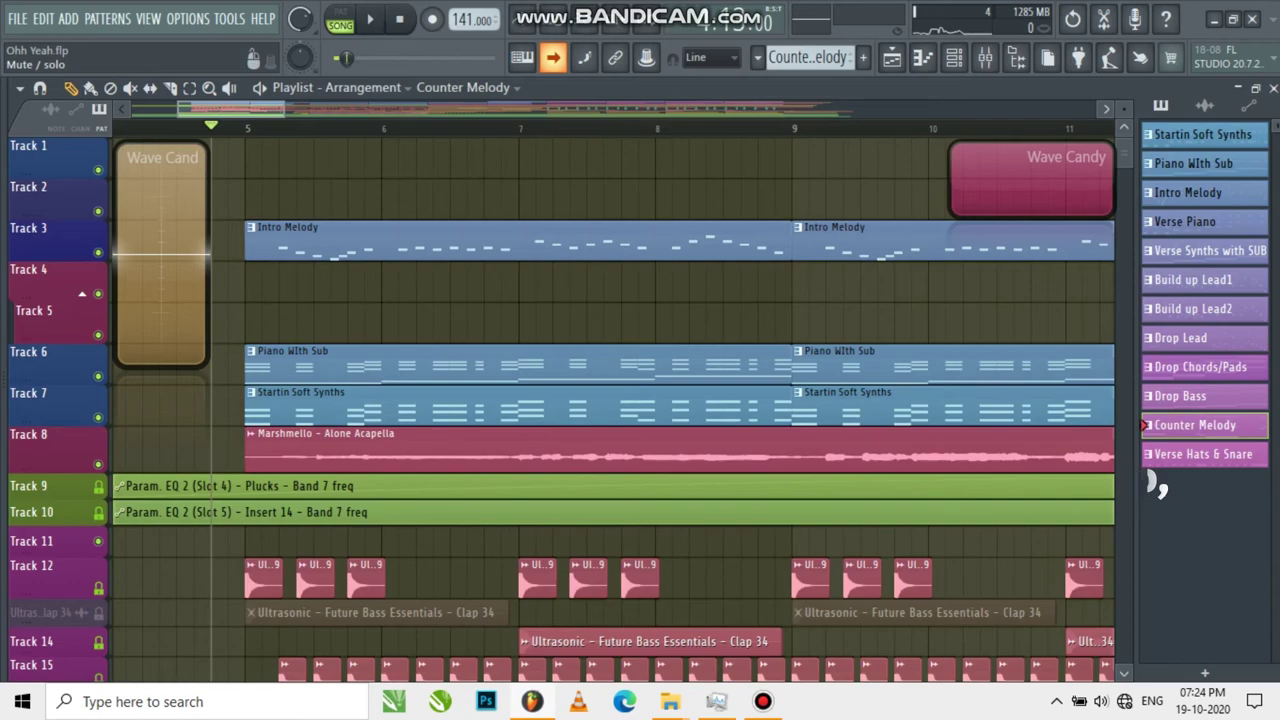
pyautogui.scroll(-9, 160, 255)
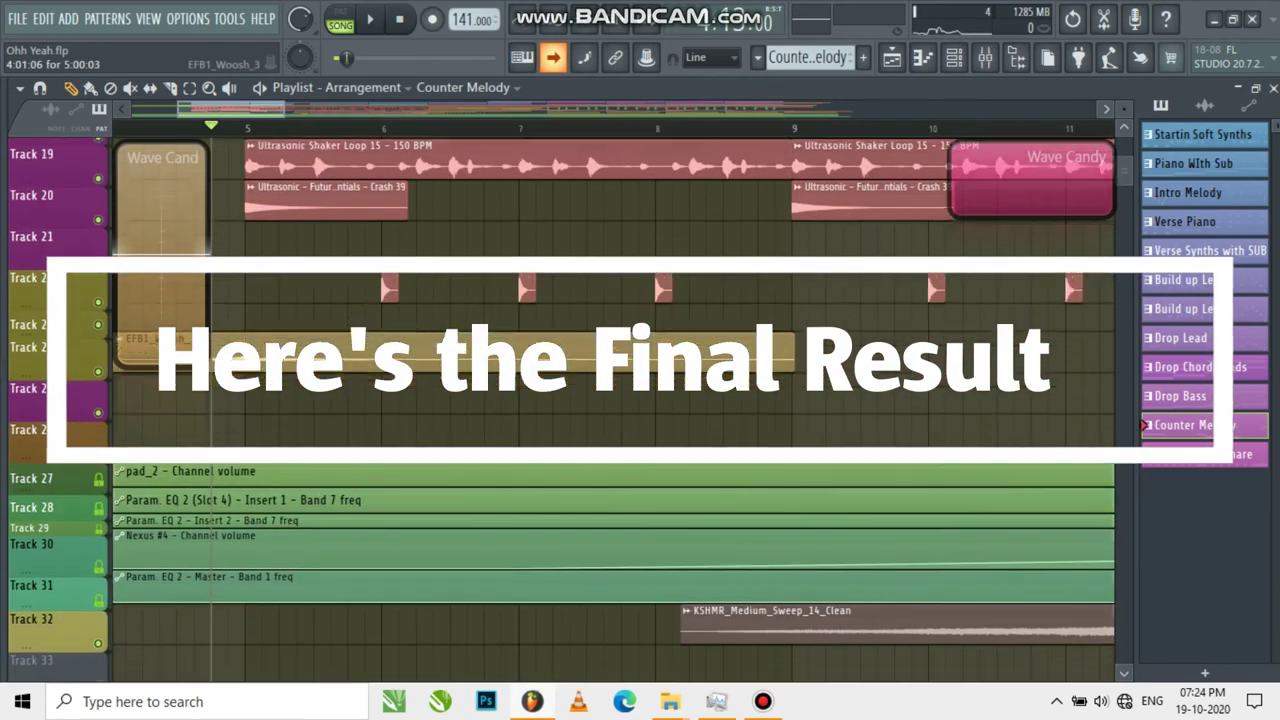
pyautogui.scroll(-3, 560, 400)
pyautogui.scroll(15, 560, 400)
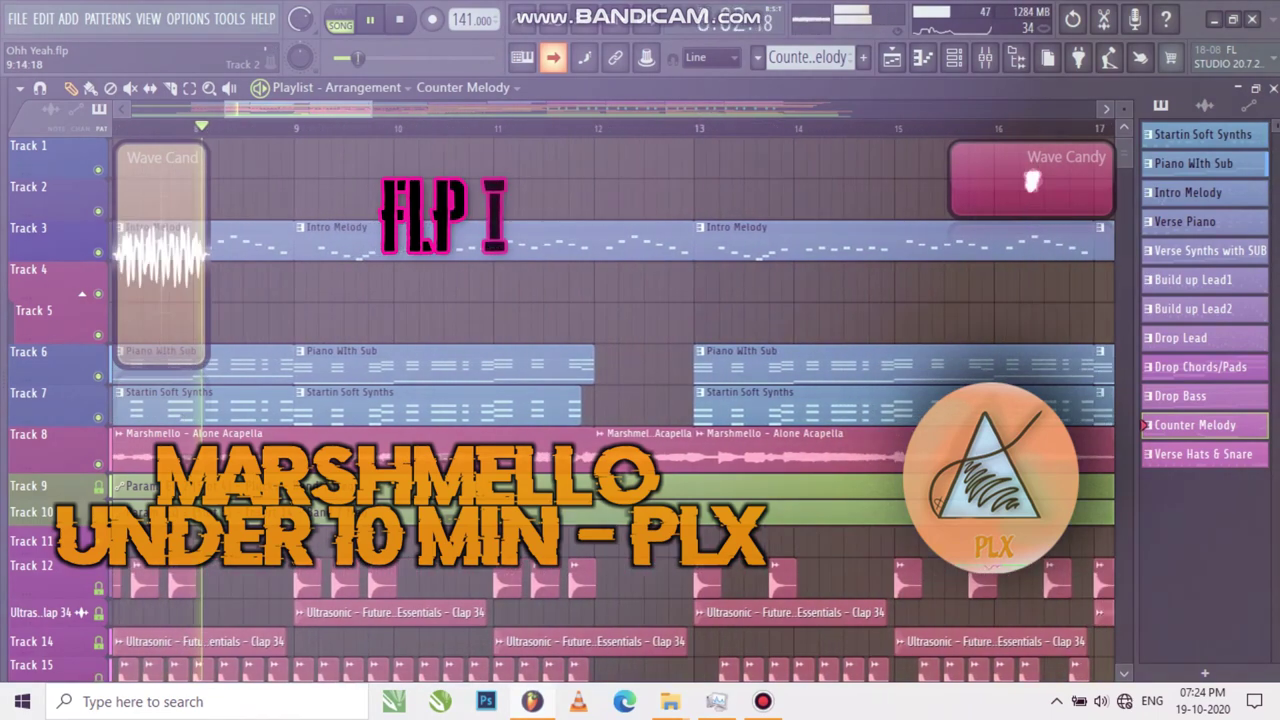
# - Follow the full-song playback from the intro towards the build-up and examine the clips and automation across Tracks 1 to 32
pyautogui.scroll(-2, 612, 400)
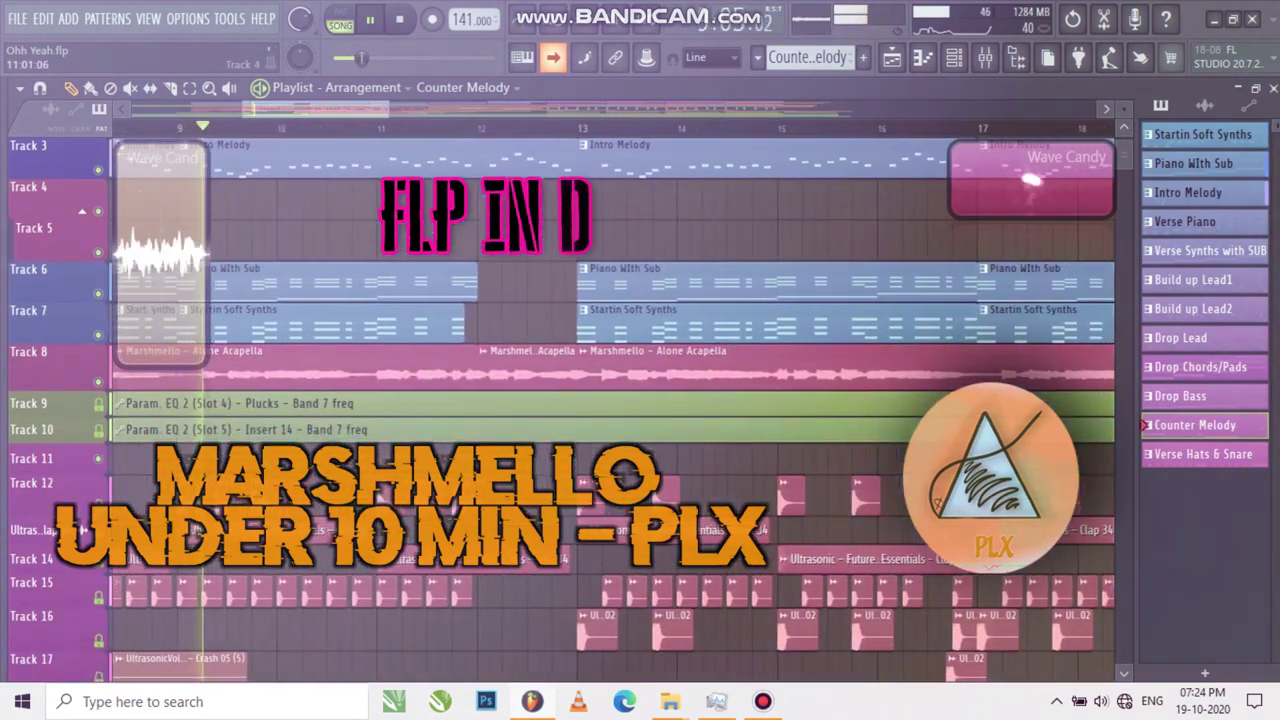
pyautogui.scroll(-4, 612, 400)
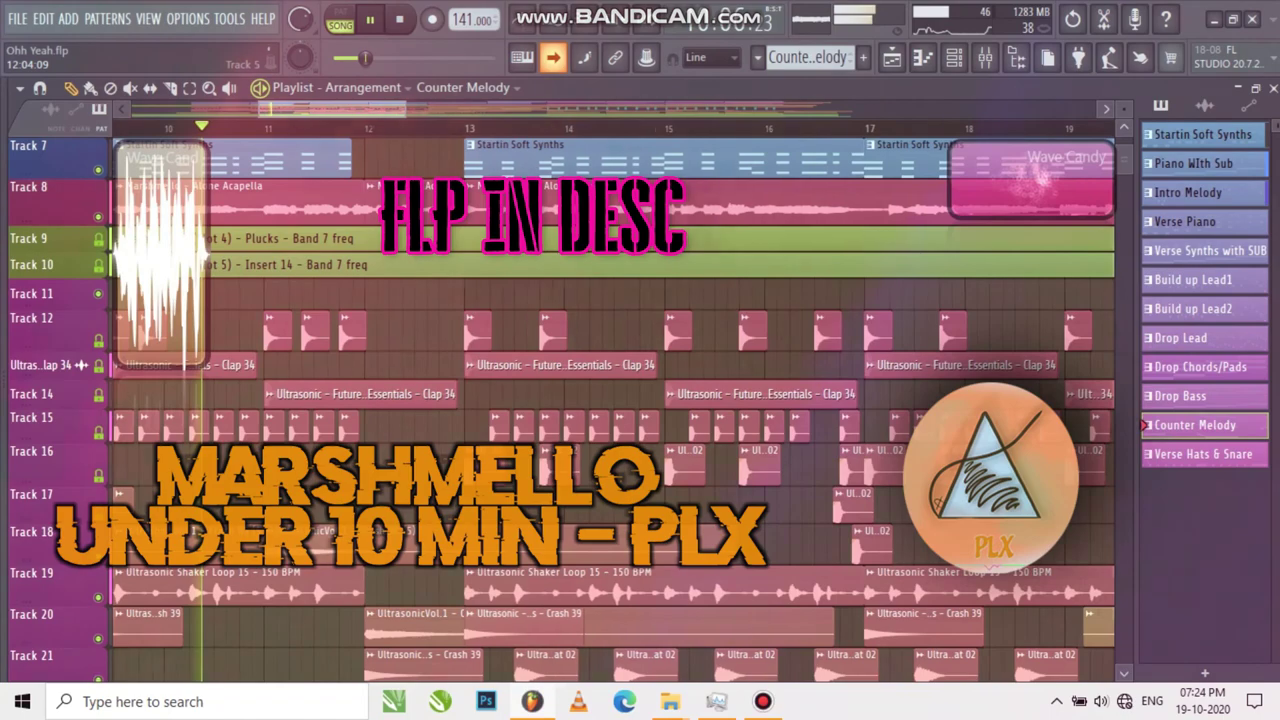
pyautogui.scroll(-7, 612, 400)
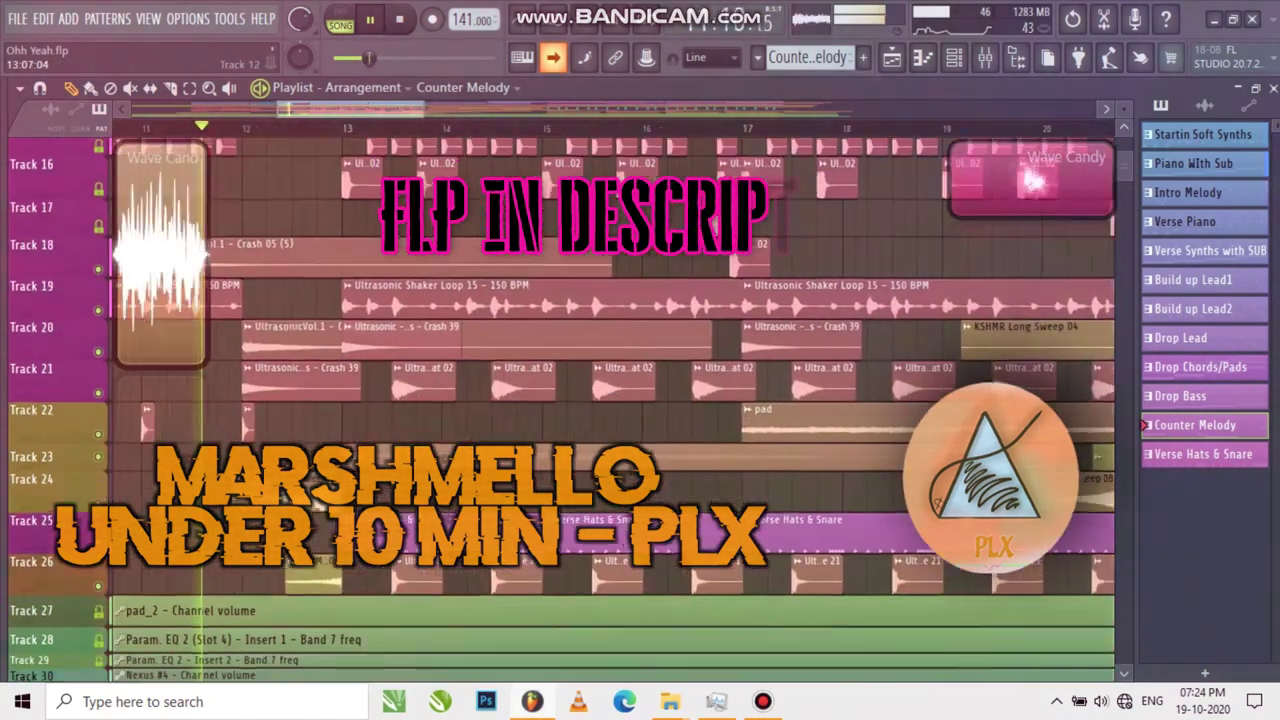
pyautogui.scroll(-1, 612, 400)
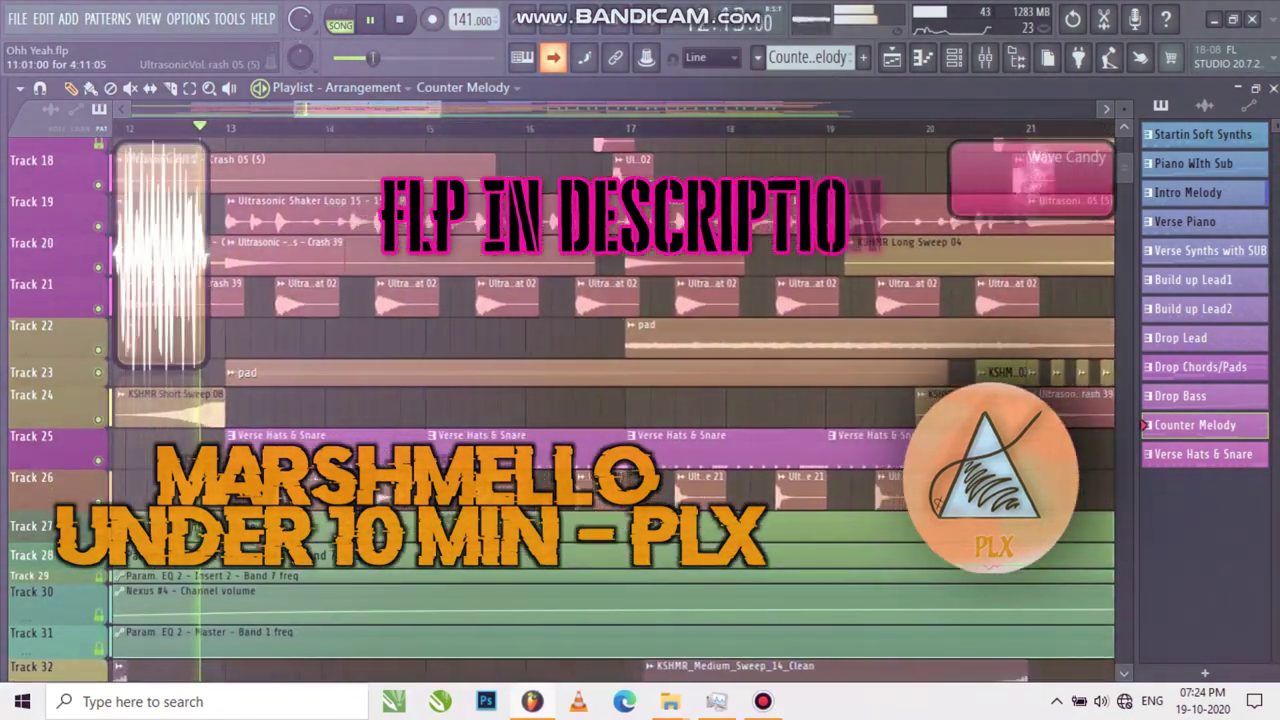
pyautogui.scroll(14, 612, 400)
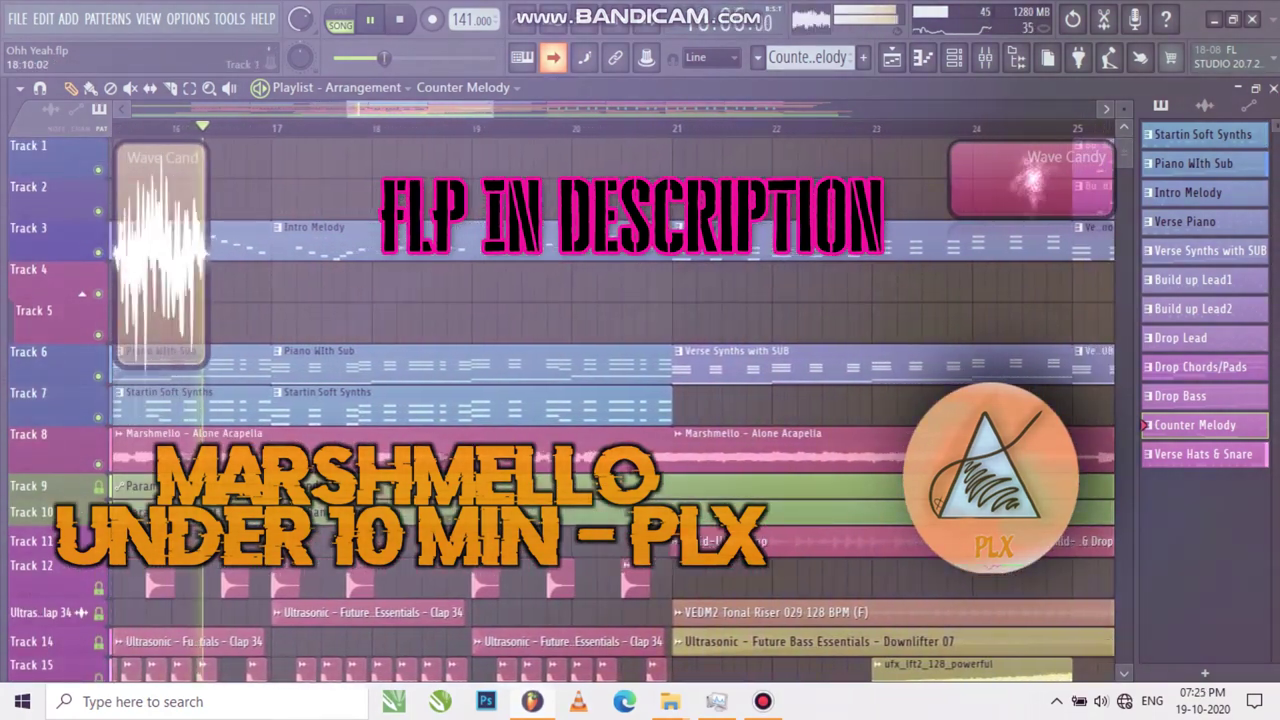
pyautogui.scroll(-4, 612, 400)
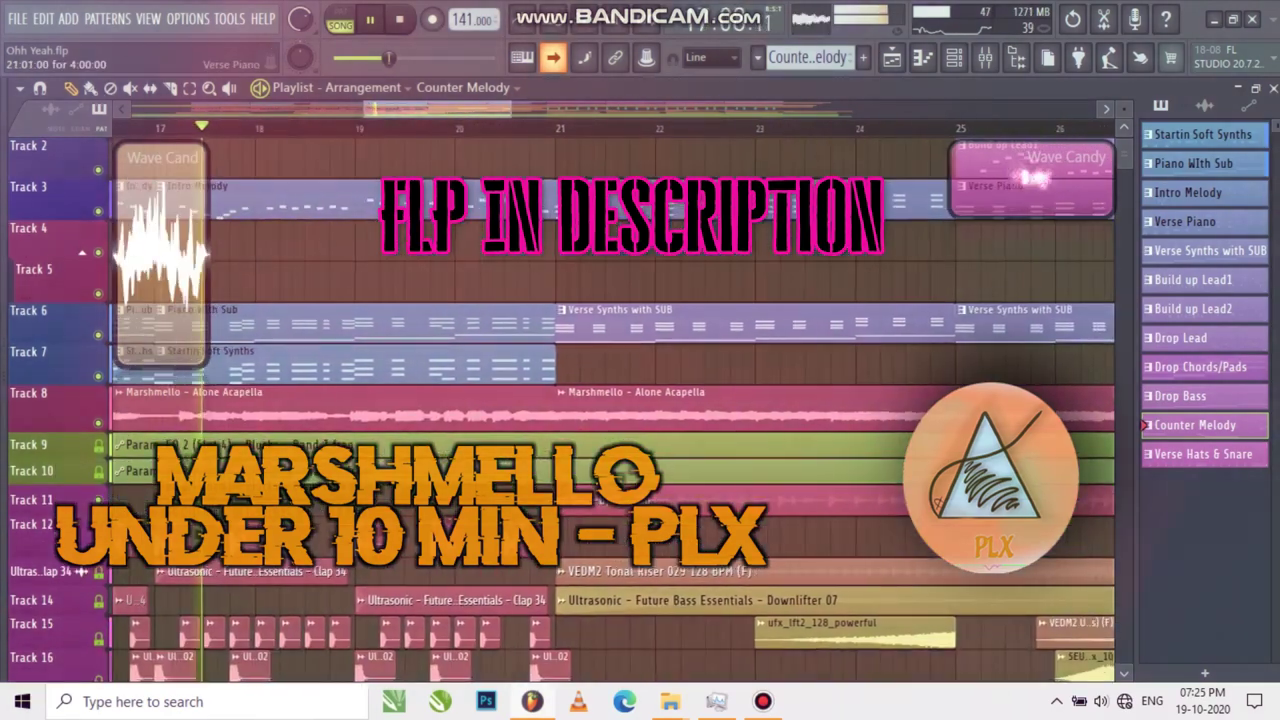
pyautogui.scroll(-4, 612, 400)
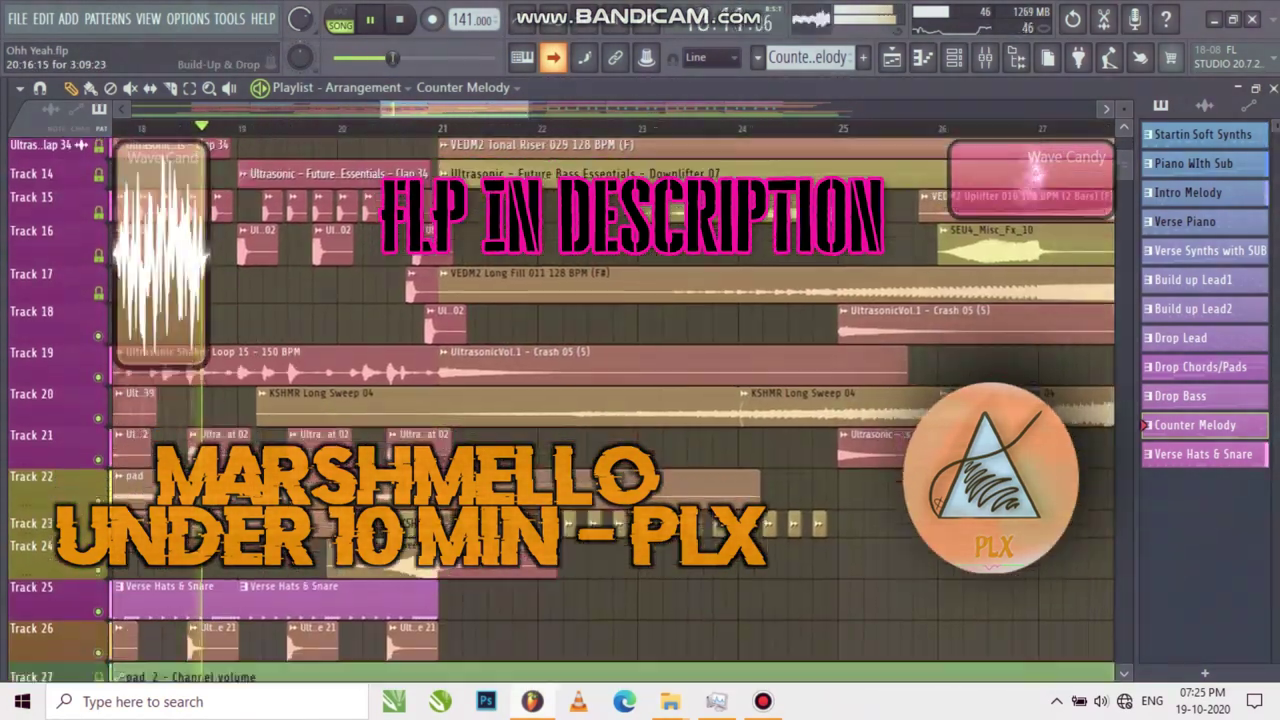
pyautogui.scroll(6, 612, 400)
pyautogui.scroll(-4, 612, 400)
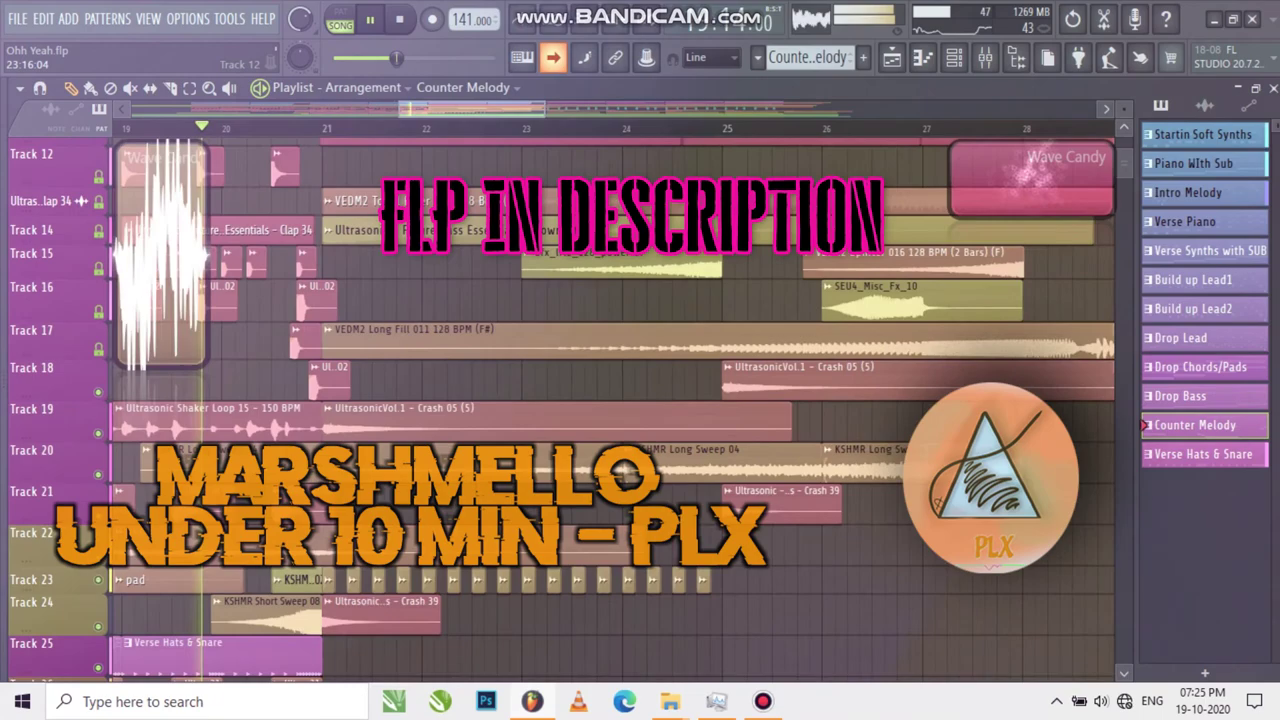